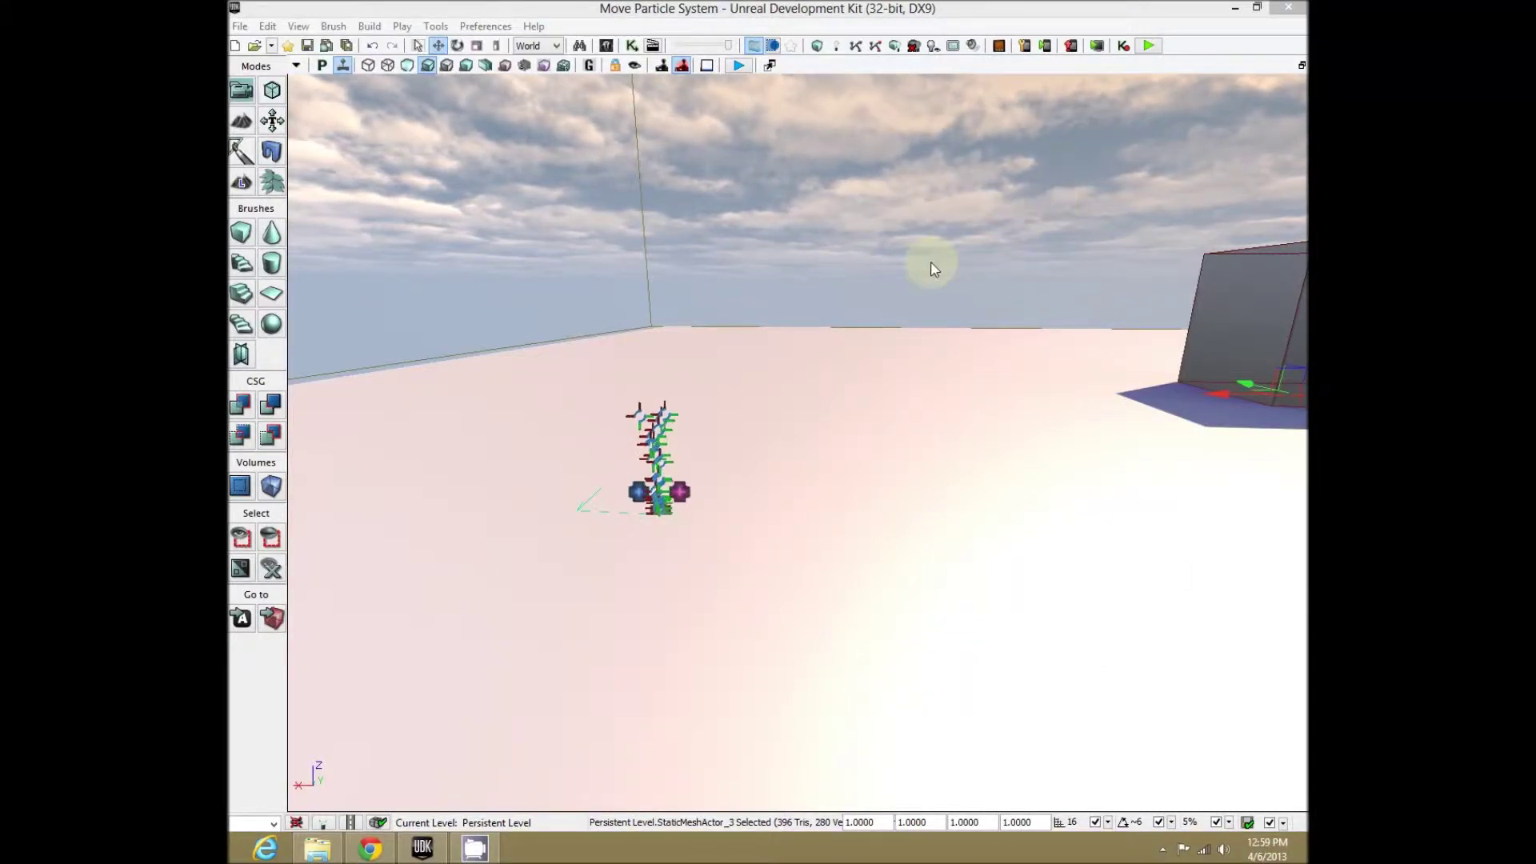
Test-play the level from a floor spot, then exit the game preview
mouse_move(921, 454)
mouse_down()
mouse_move(909, 466)
mouse_move(919, 456)
mouse_up()
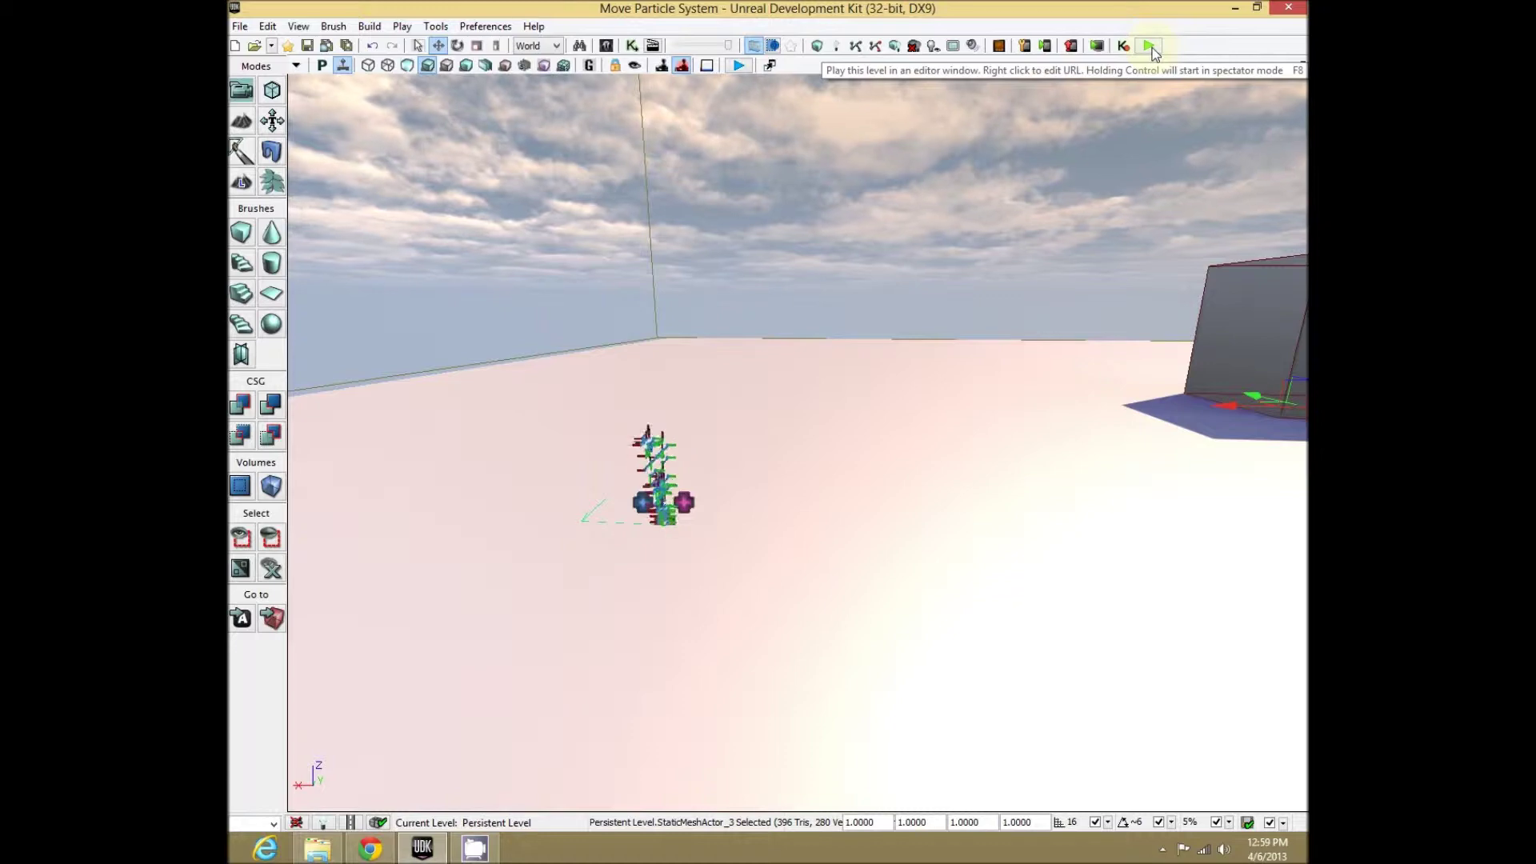
right_click(717, 662)
click(834, 631)
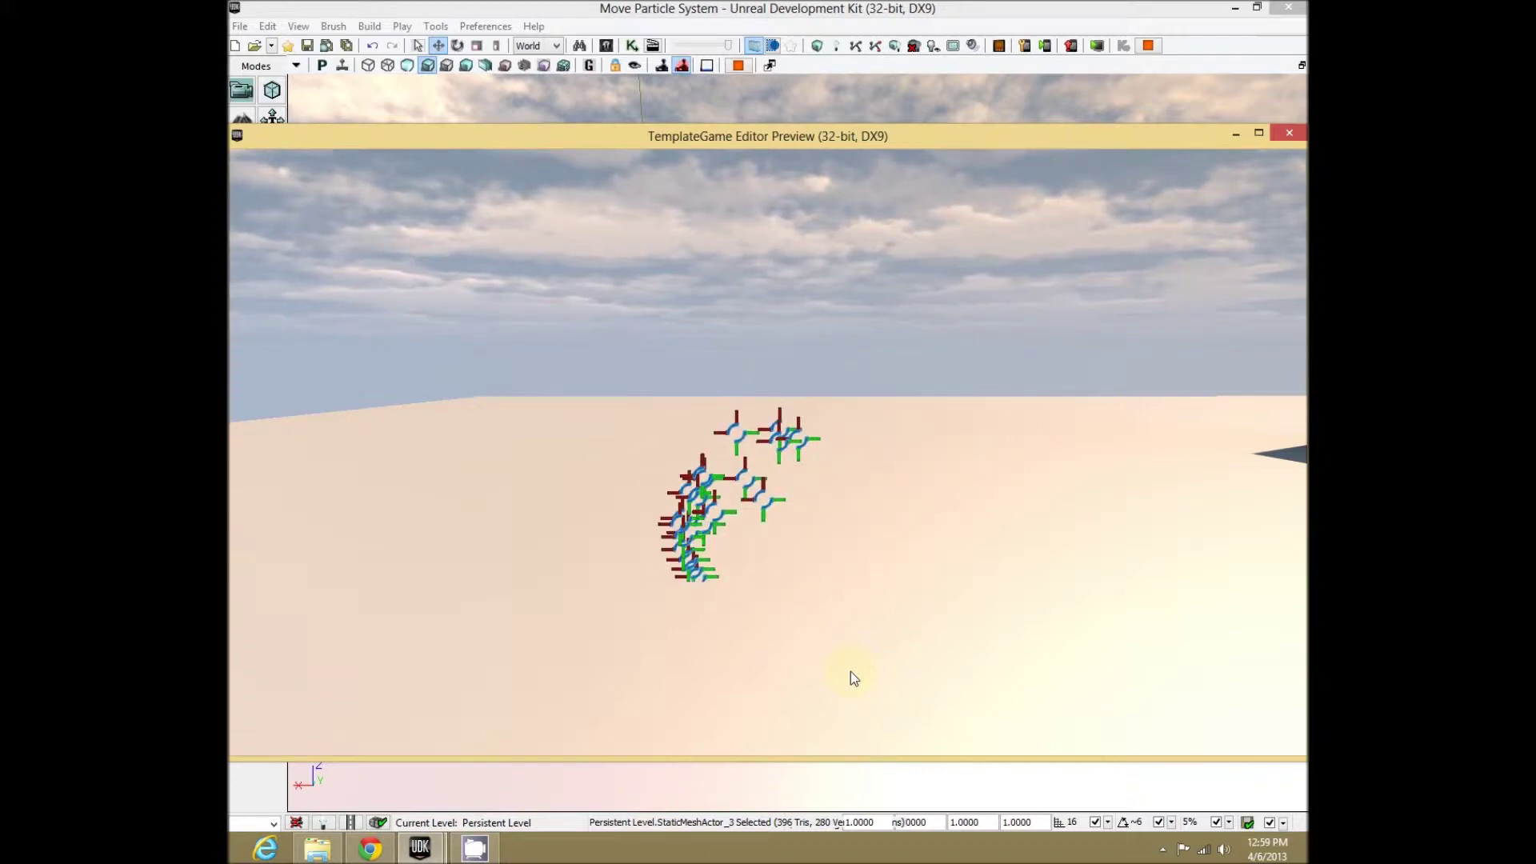
mouse_move(886, 682)
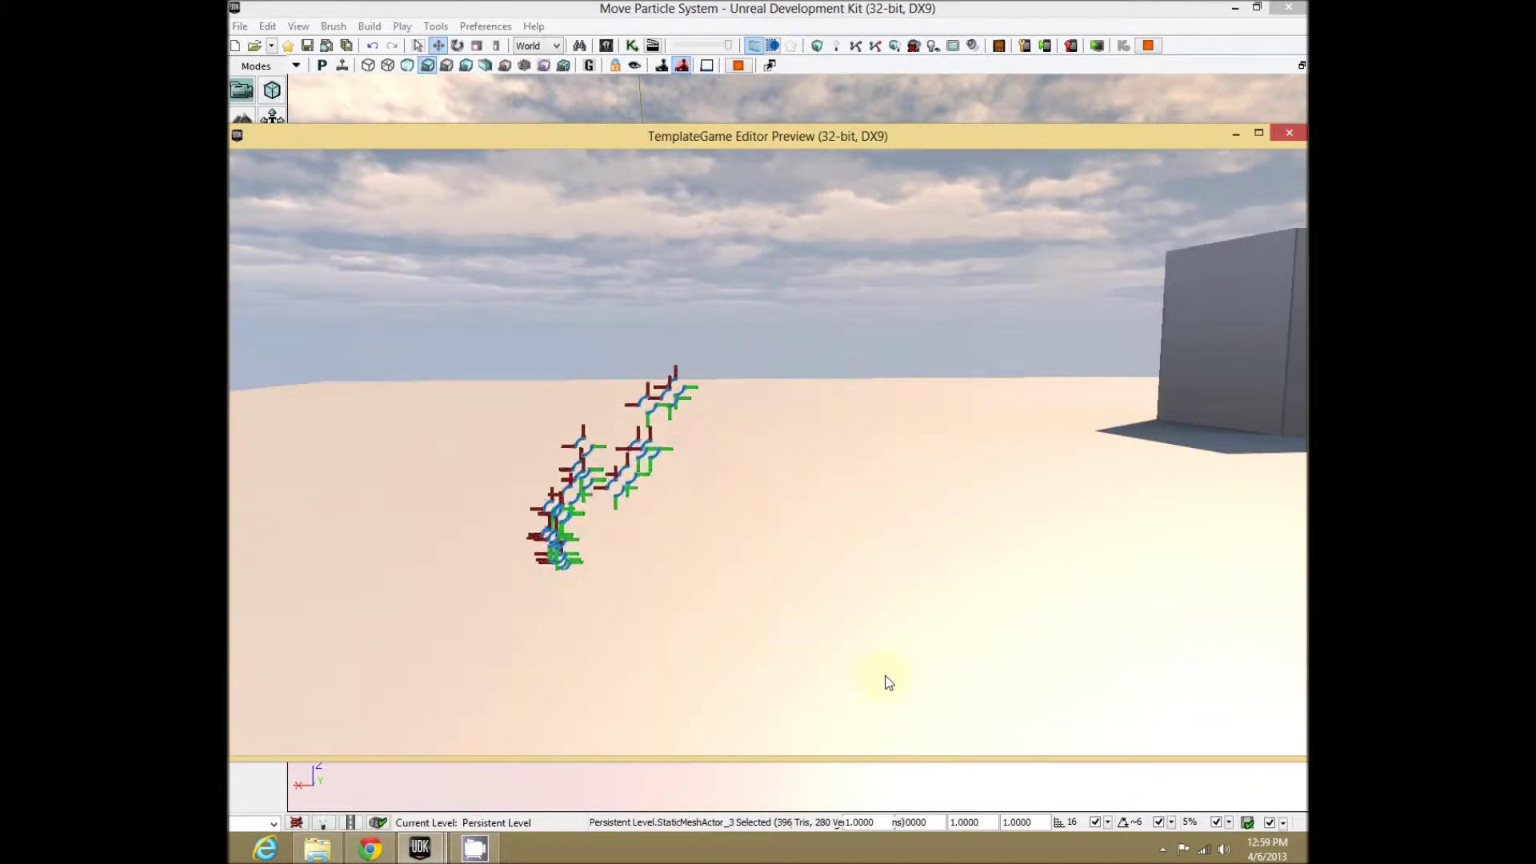
key(Escape)
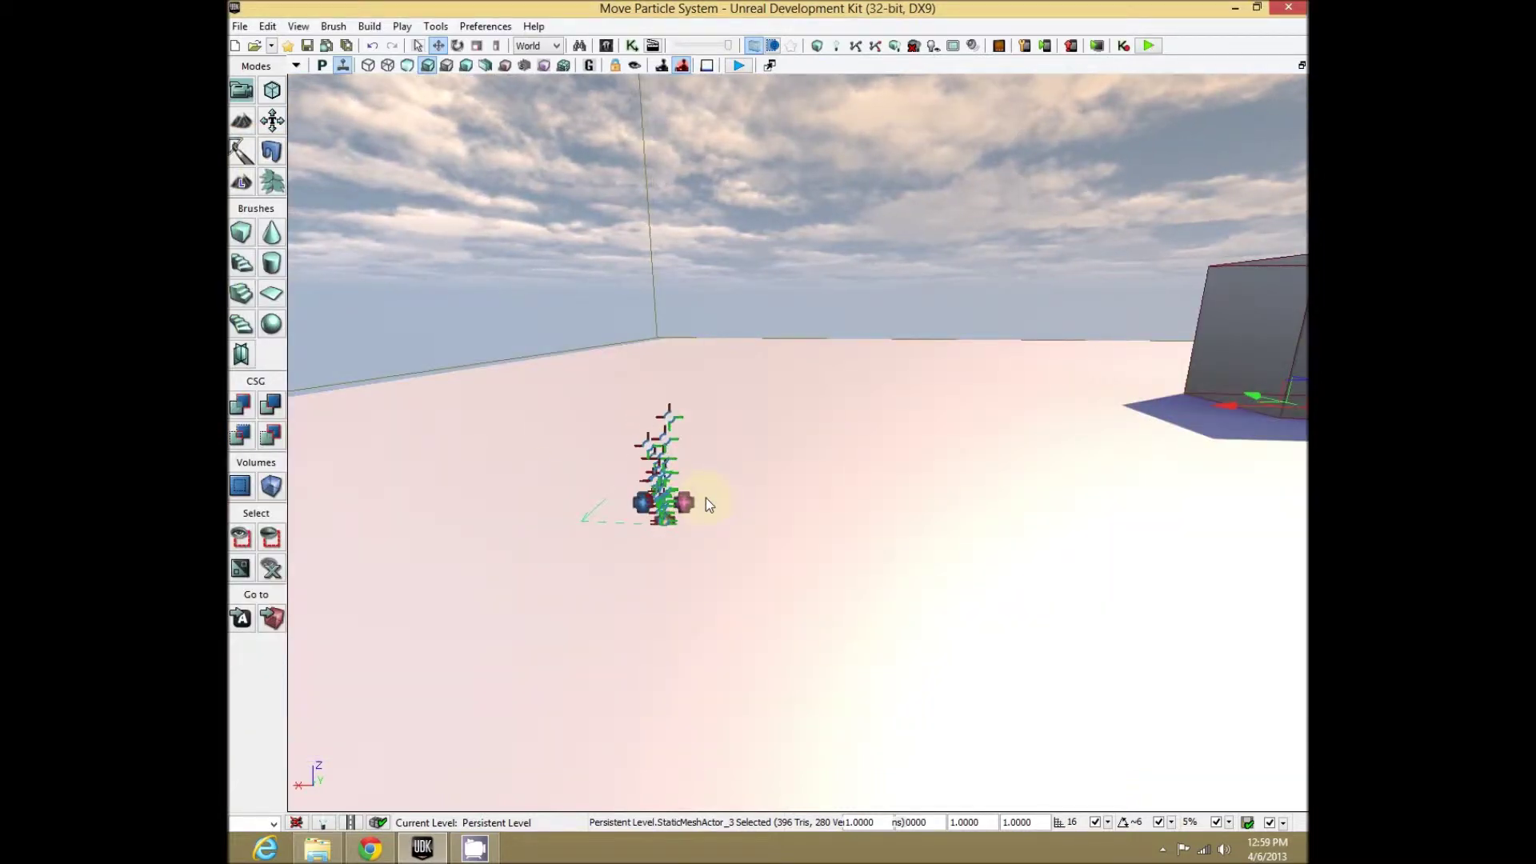
Open the Content Browser on the TestAssets package, filtered to Particle Systems
right_drag(875, 502, 882, 494)
drag(885, 501, 877, 507)
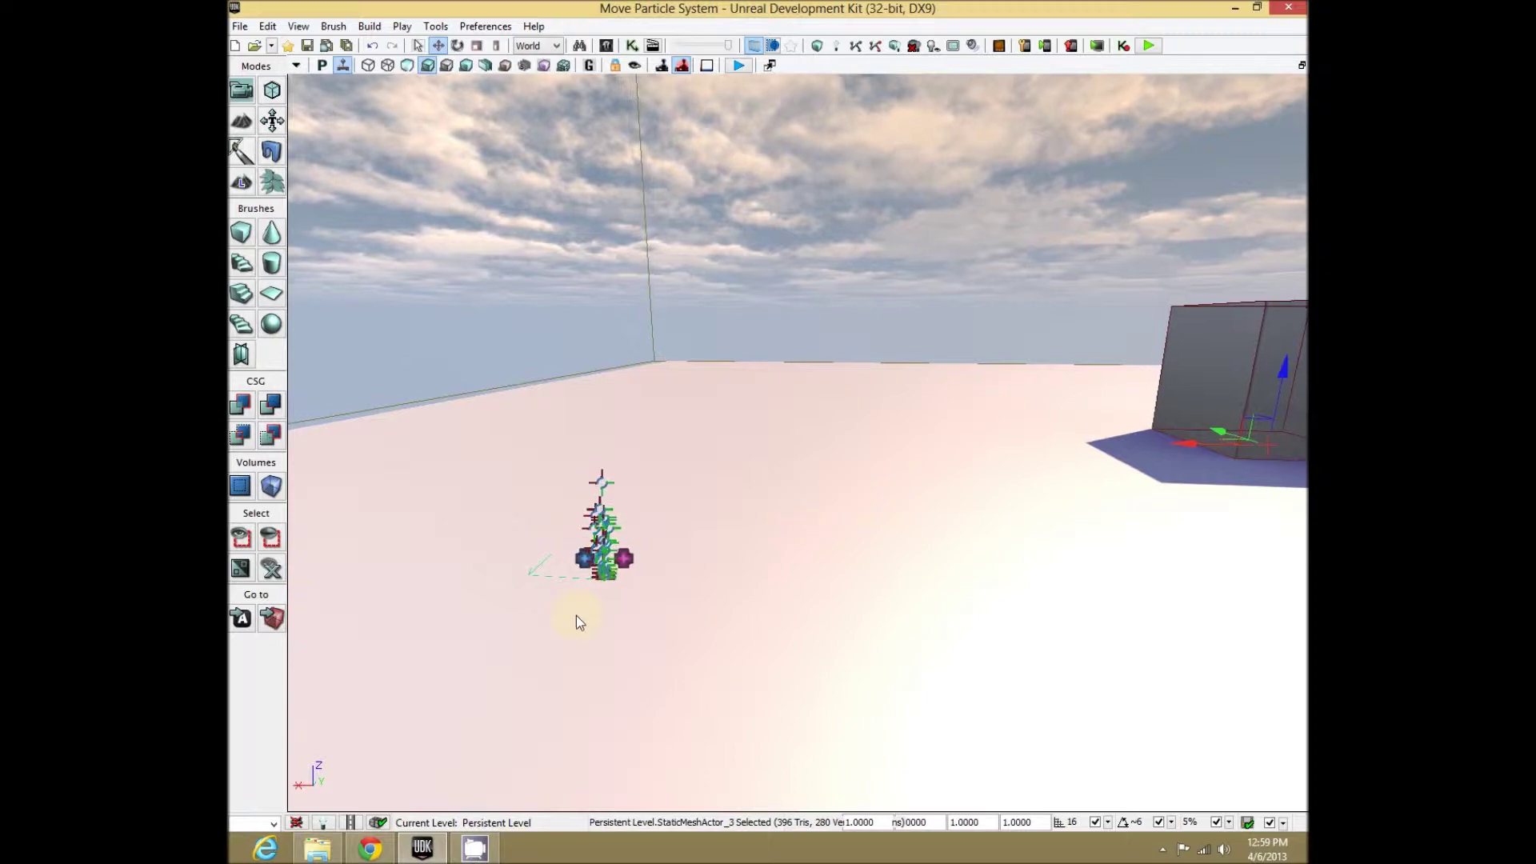
click(605, 45)
drag(852, 172, 1070, 90)
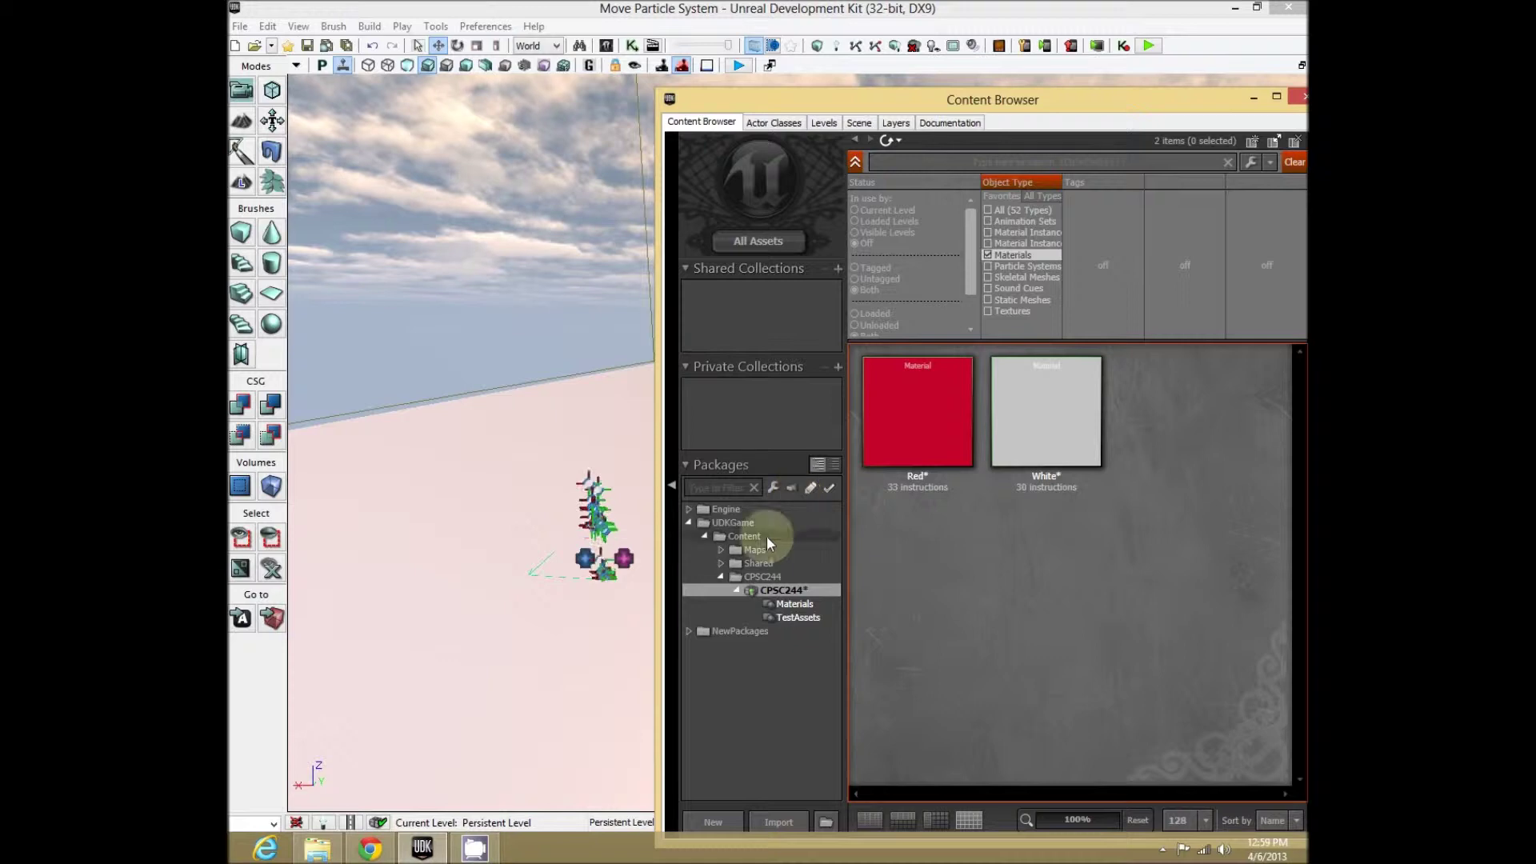
click(785, 616)
click(989, 255)
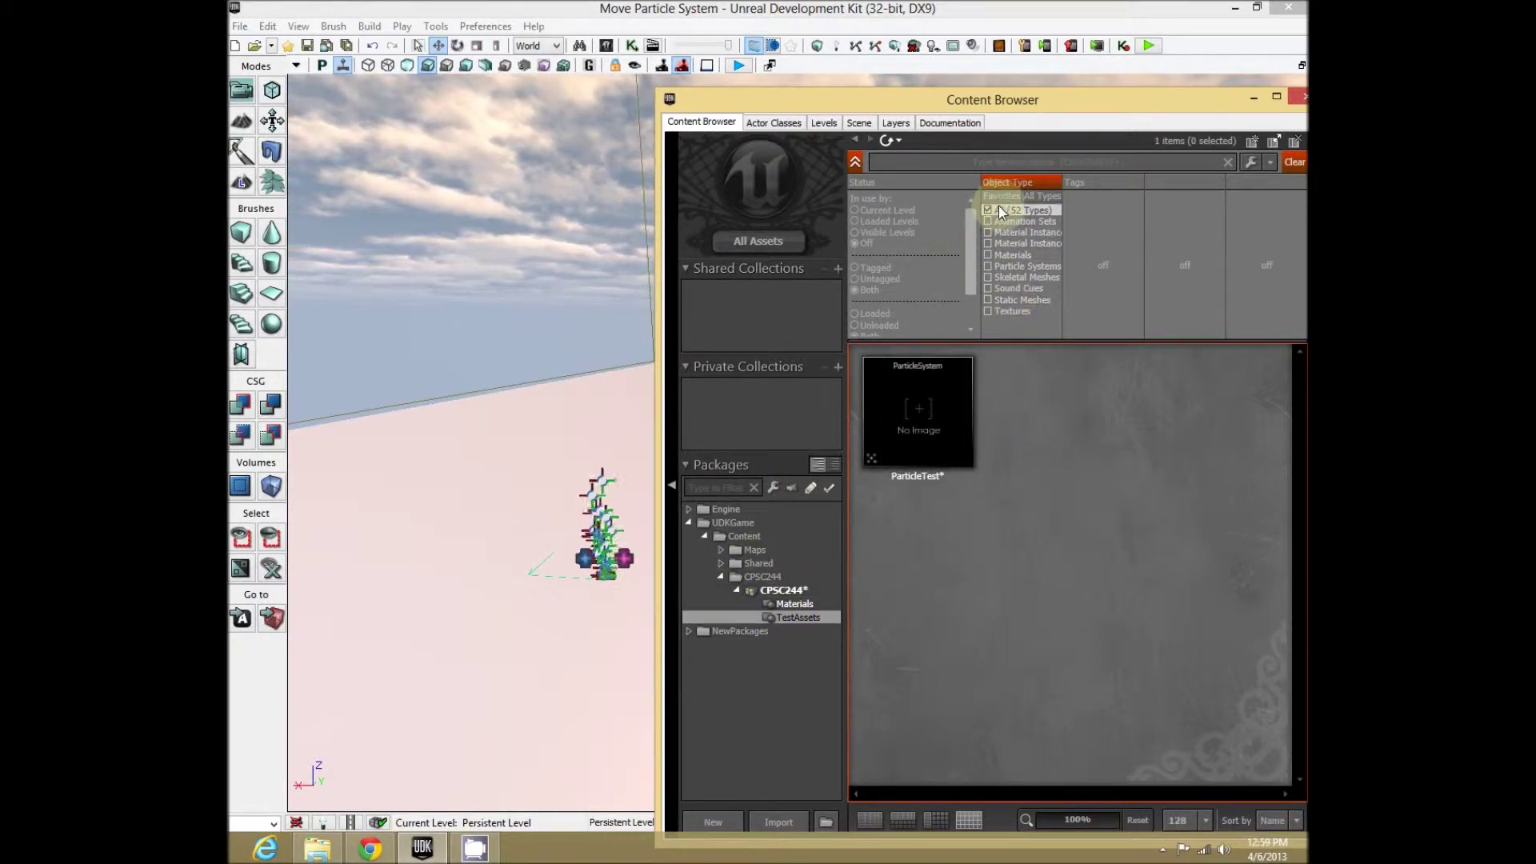
click(990, 265)
mouse_move(971, 440)
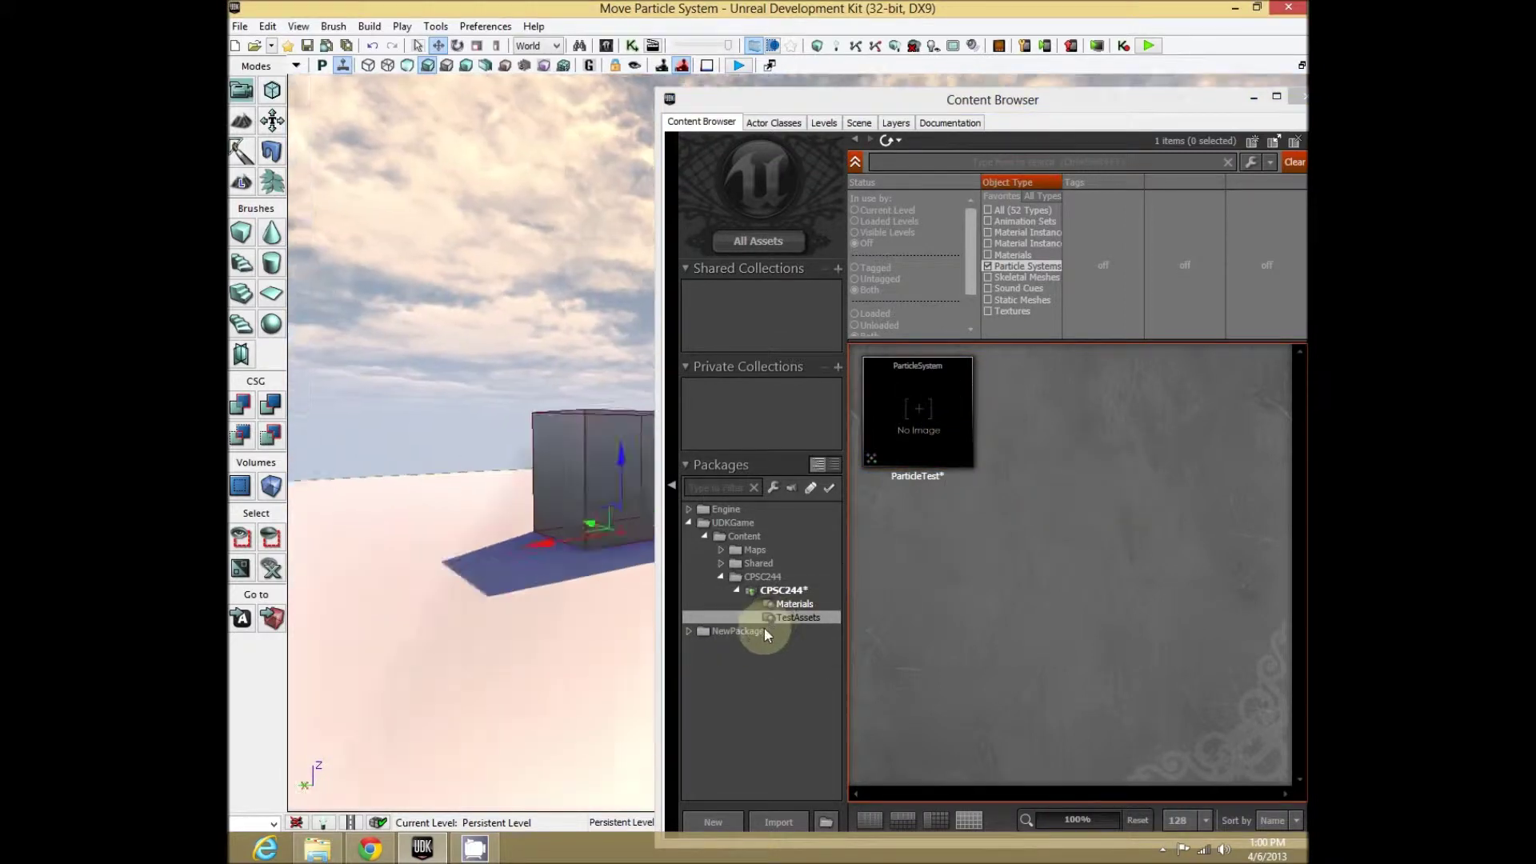
Drag ParticleTest onto the level floor to create Emitter_1
right_drag(765, 627, 669, 617)
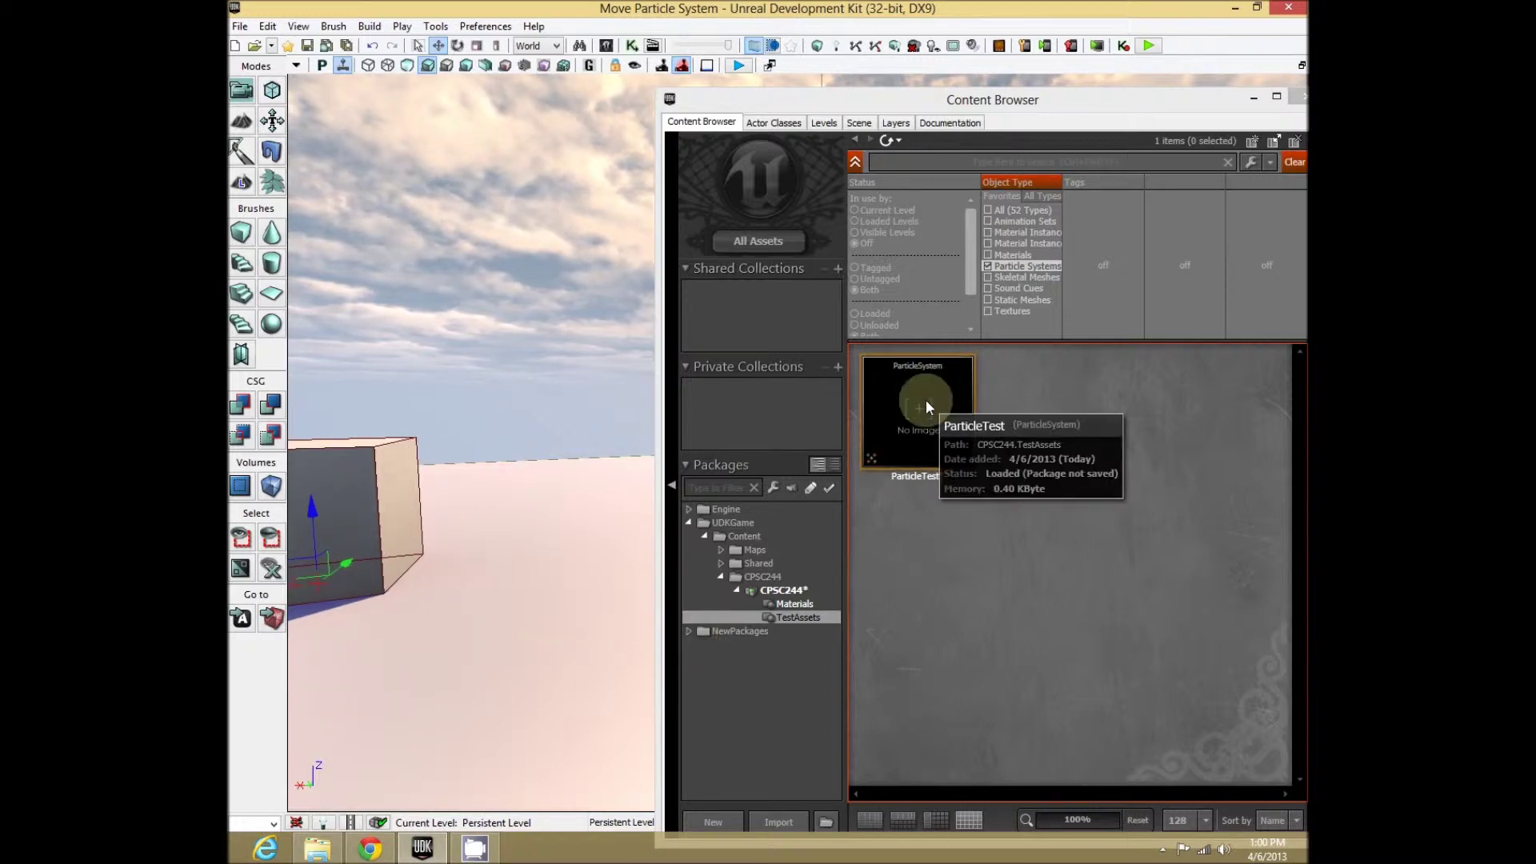
click(925, 400)
drag(852, 483, 576, 590)
right_drag(576, 590, 528, 695)
key(w)
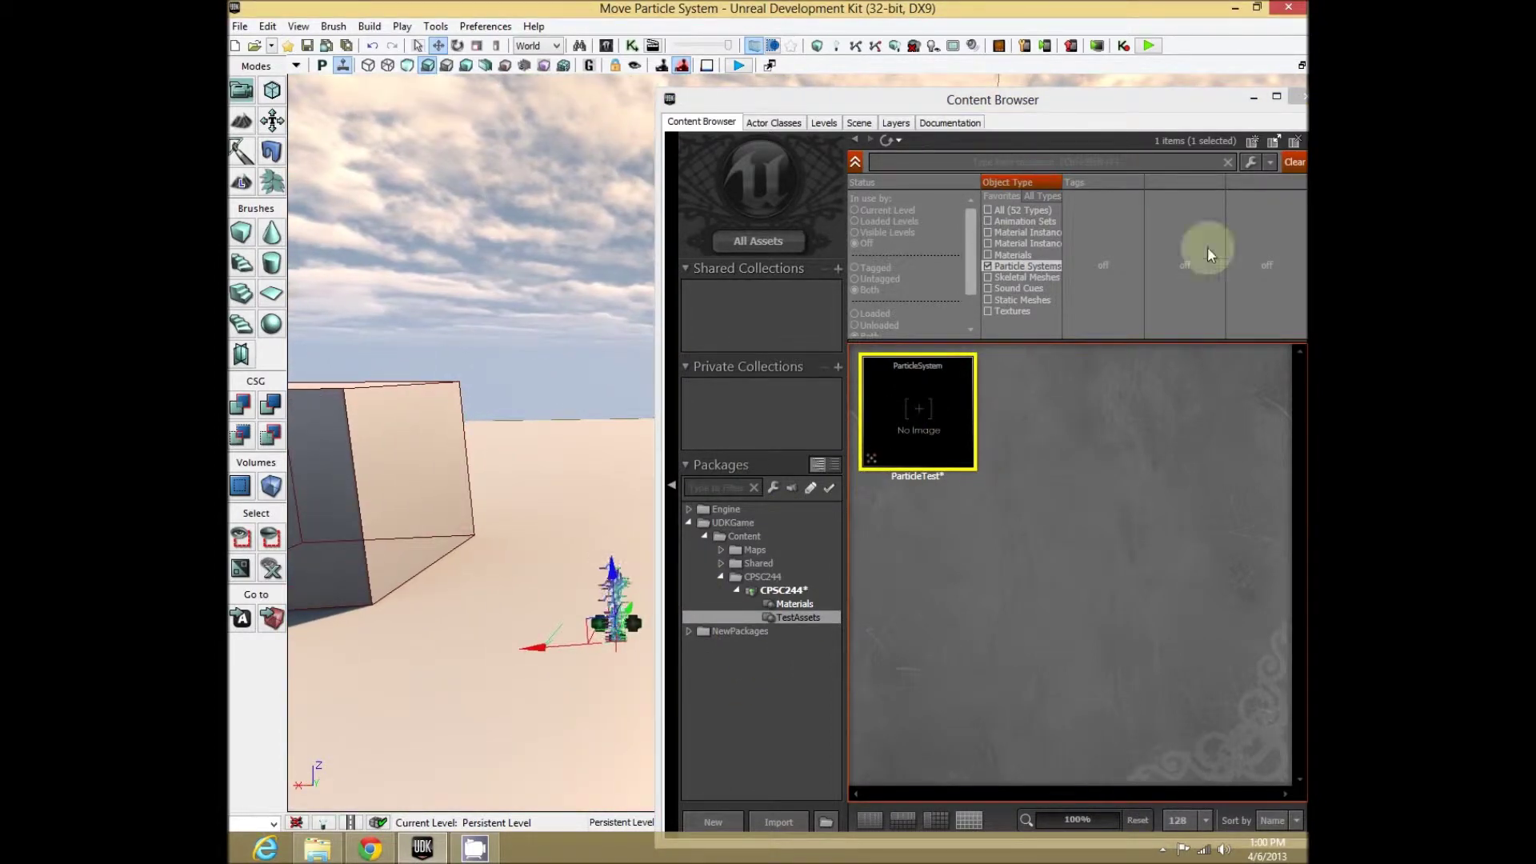
Close the Content Browser and frame the view on the new emitter
drag(1172, 104, 1135, 122)
click(1261, 109)
key(w)
right_drag(857, 492, 783, 547)
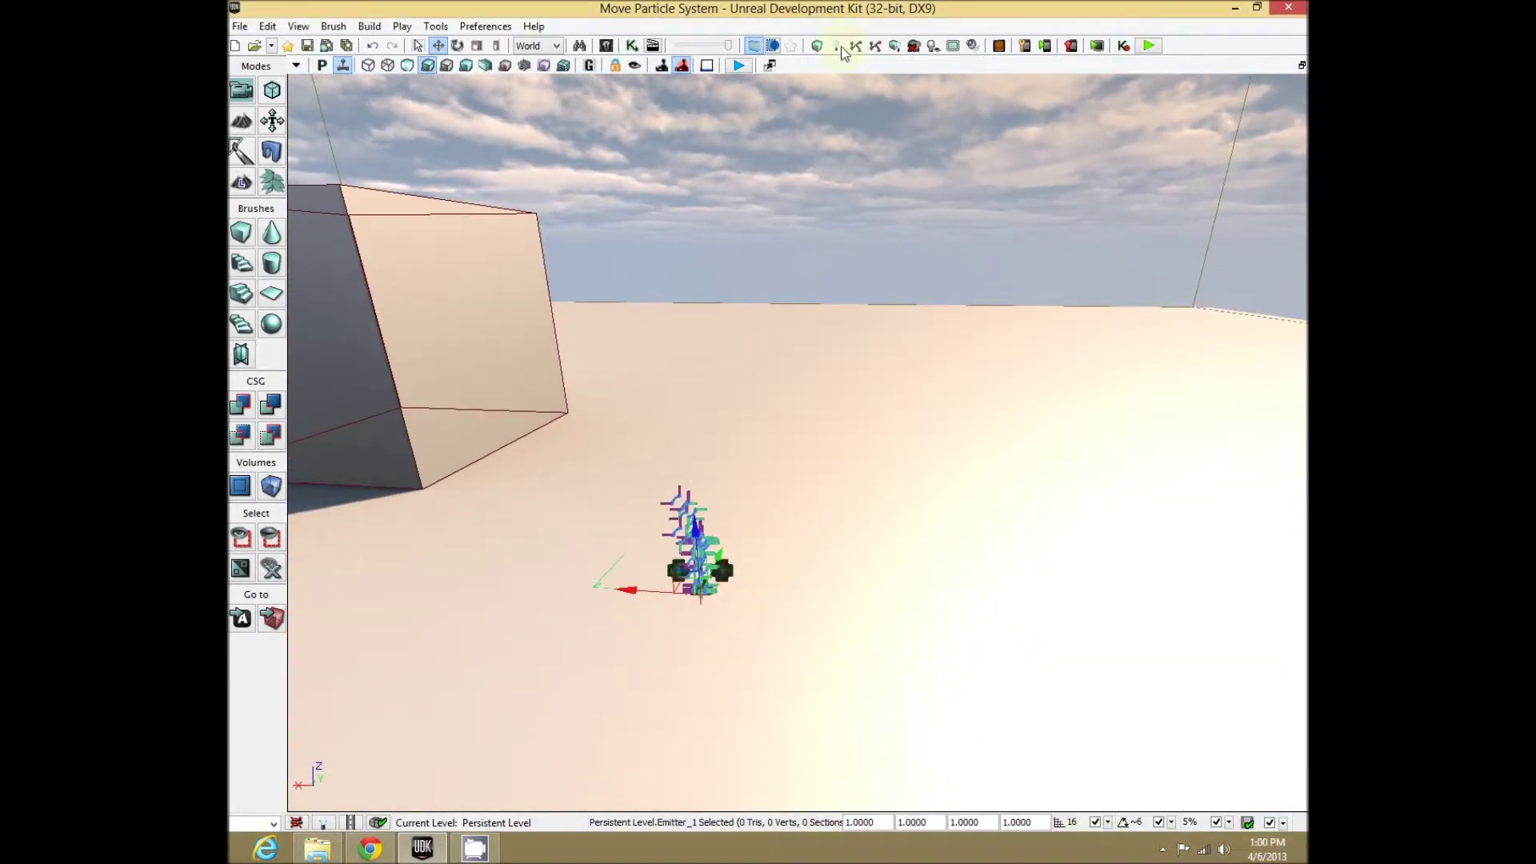
Open UnrealKismet, inspect the Level Loaded, Matinee and Emitter_0 nodes, then pan to empty canvas
click(632, 46)
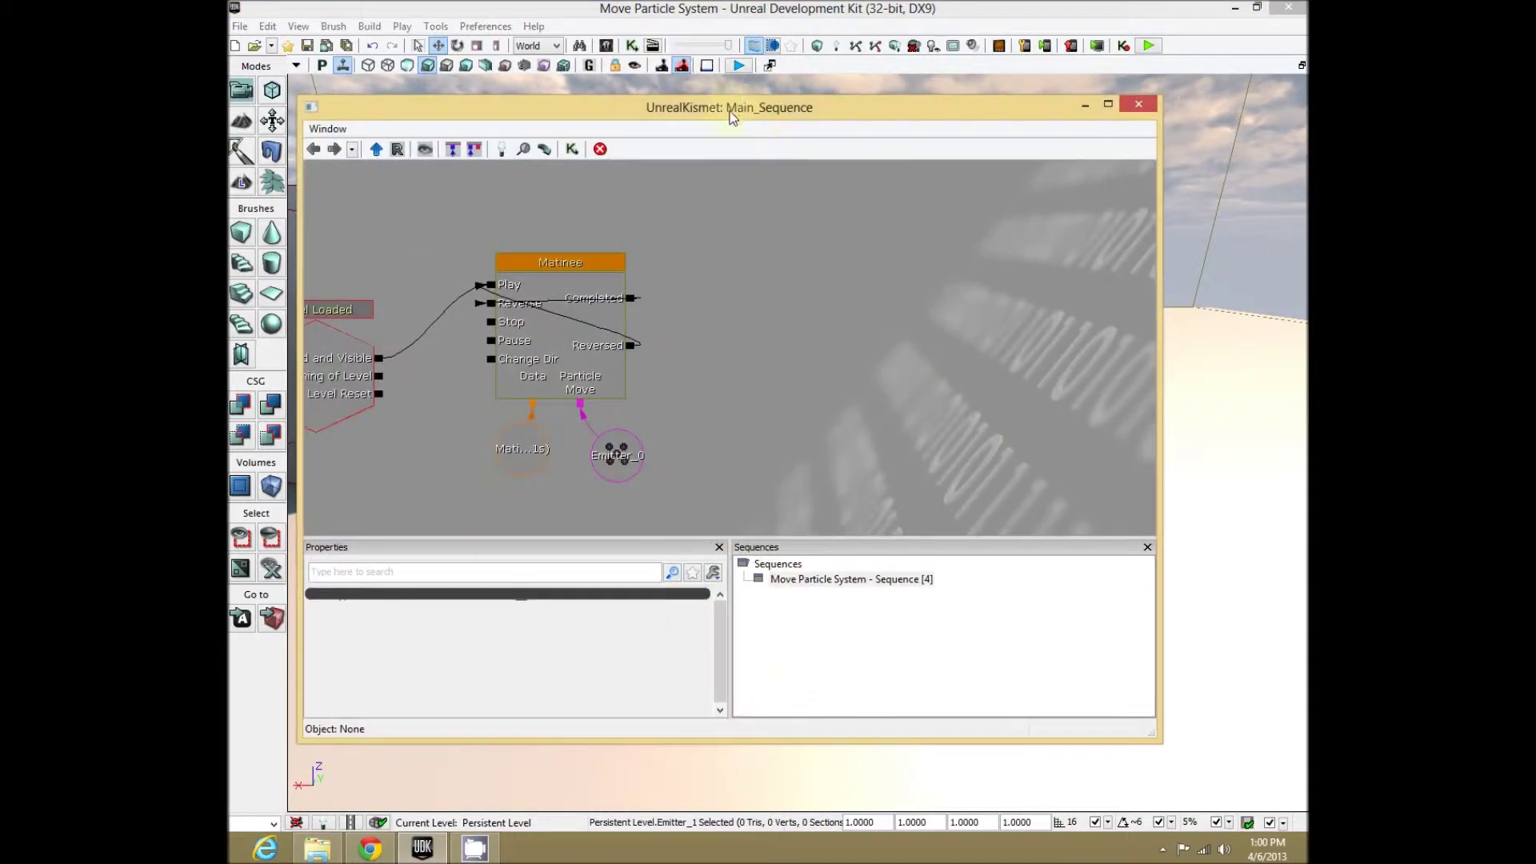
drag(645, 434, 807, 395)
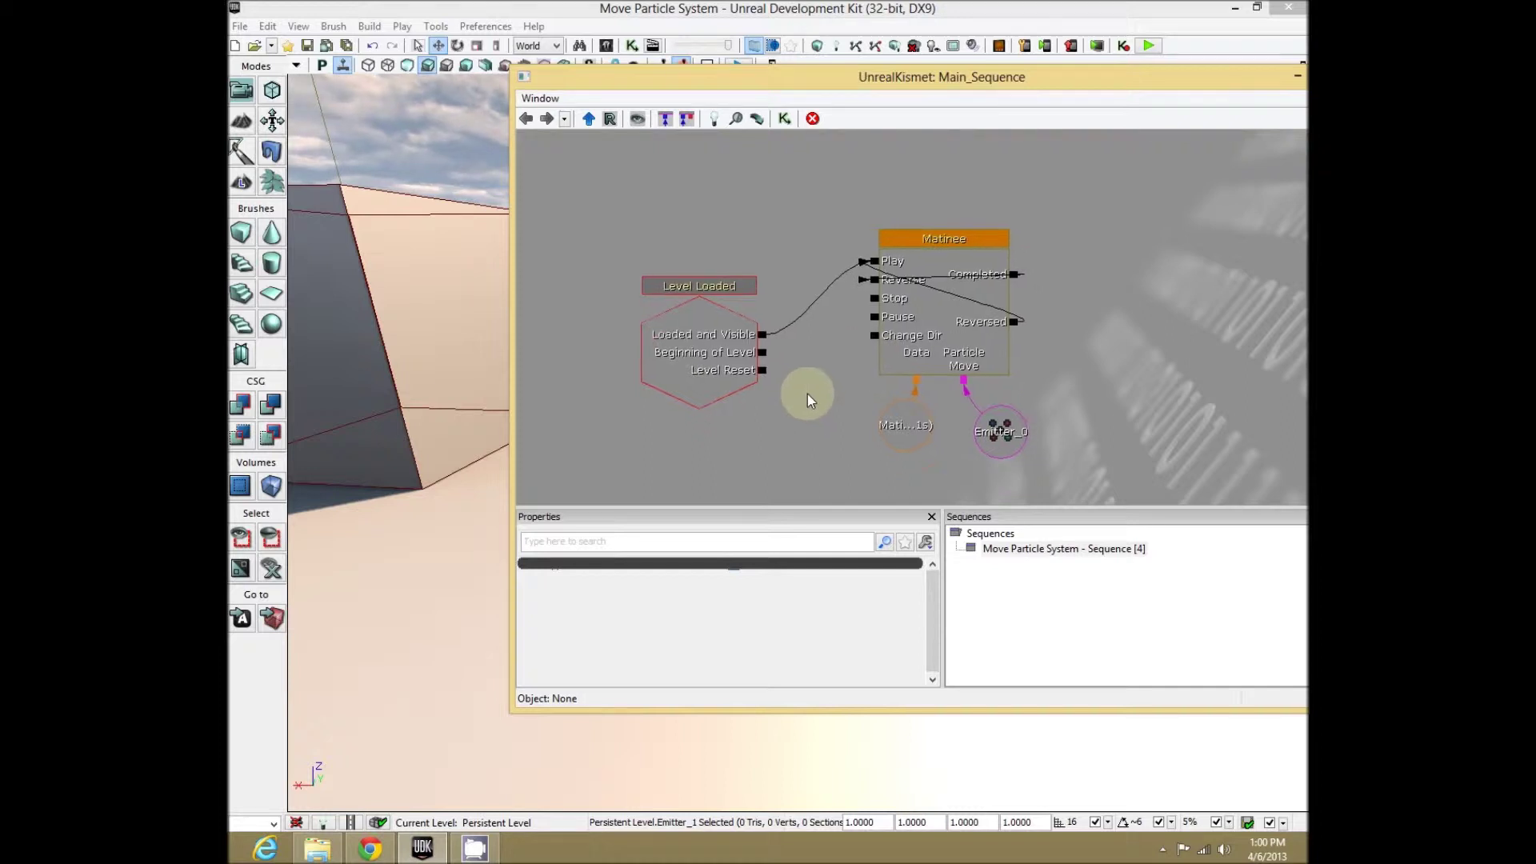
click(735, 326)
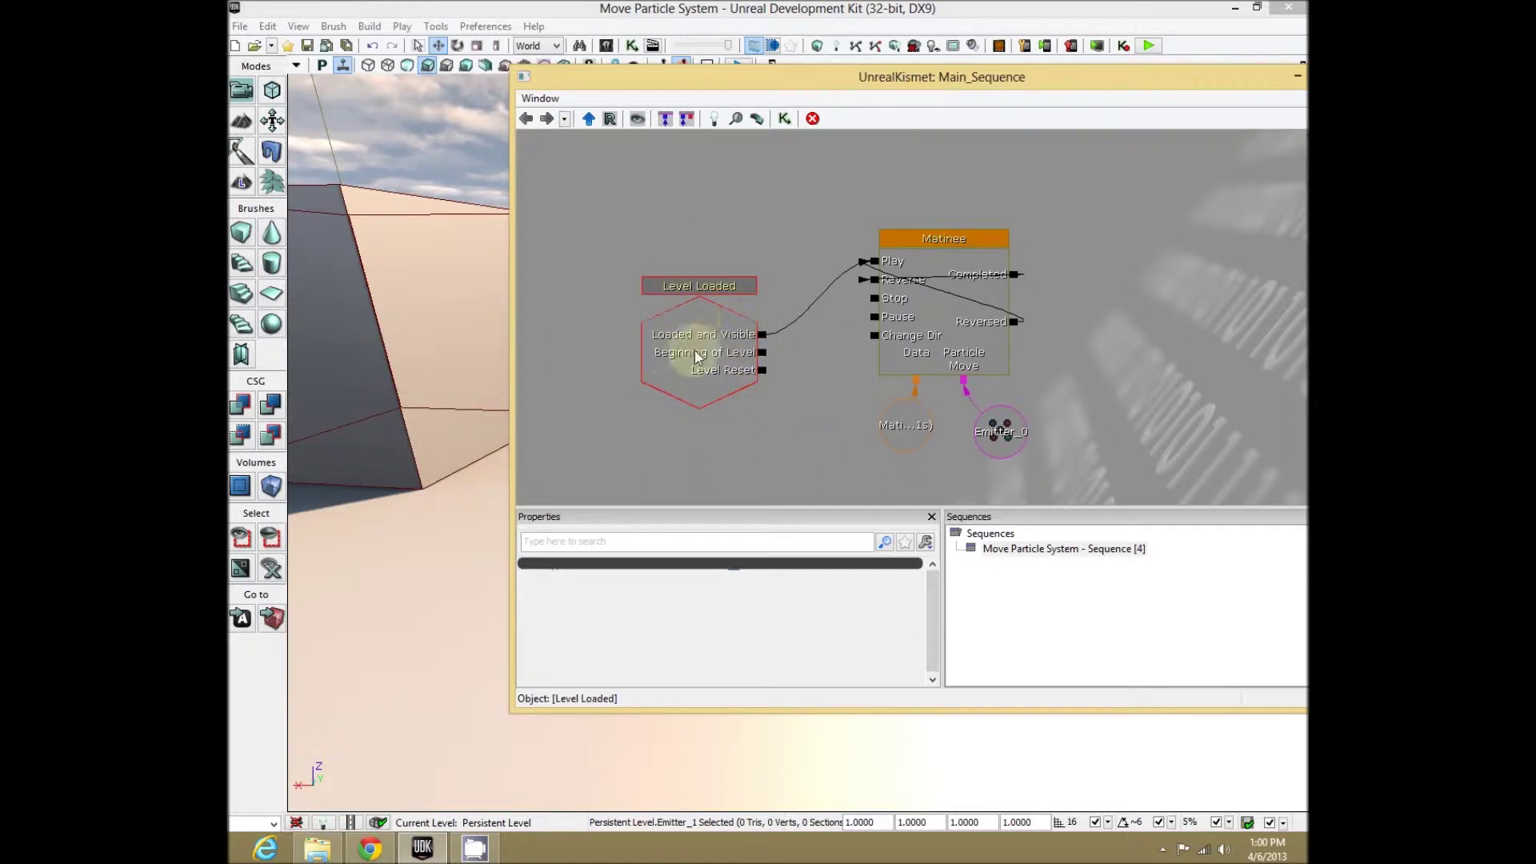
click(1050, 287)
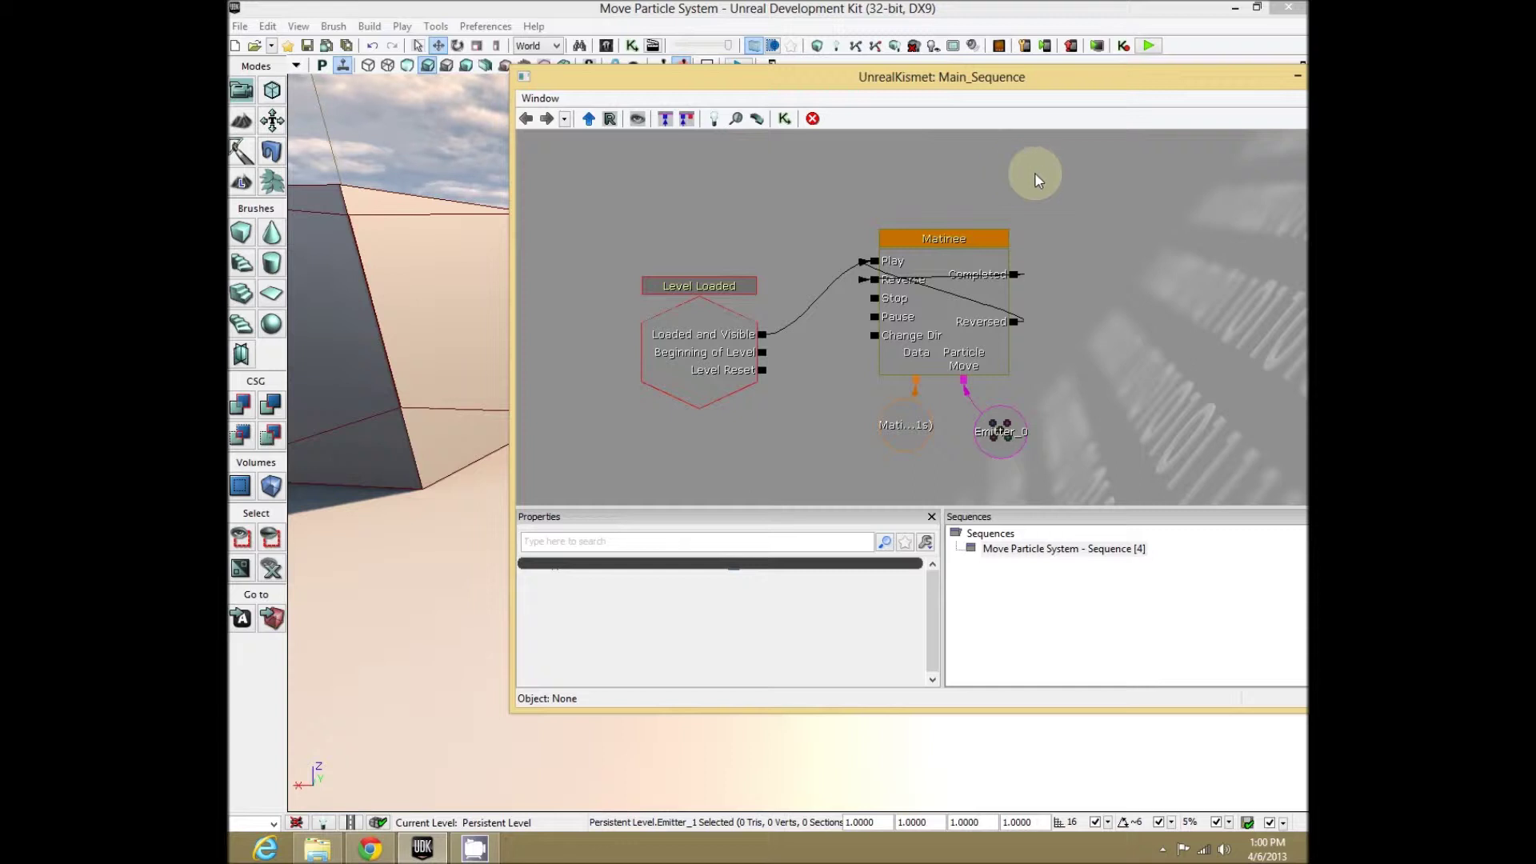
click(999, 438)
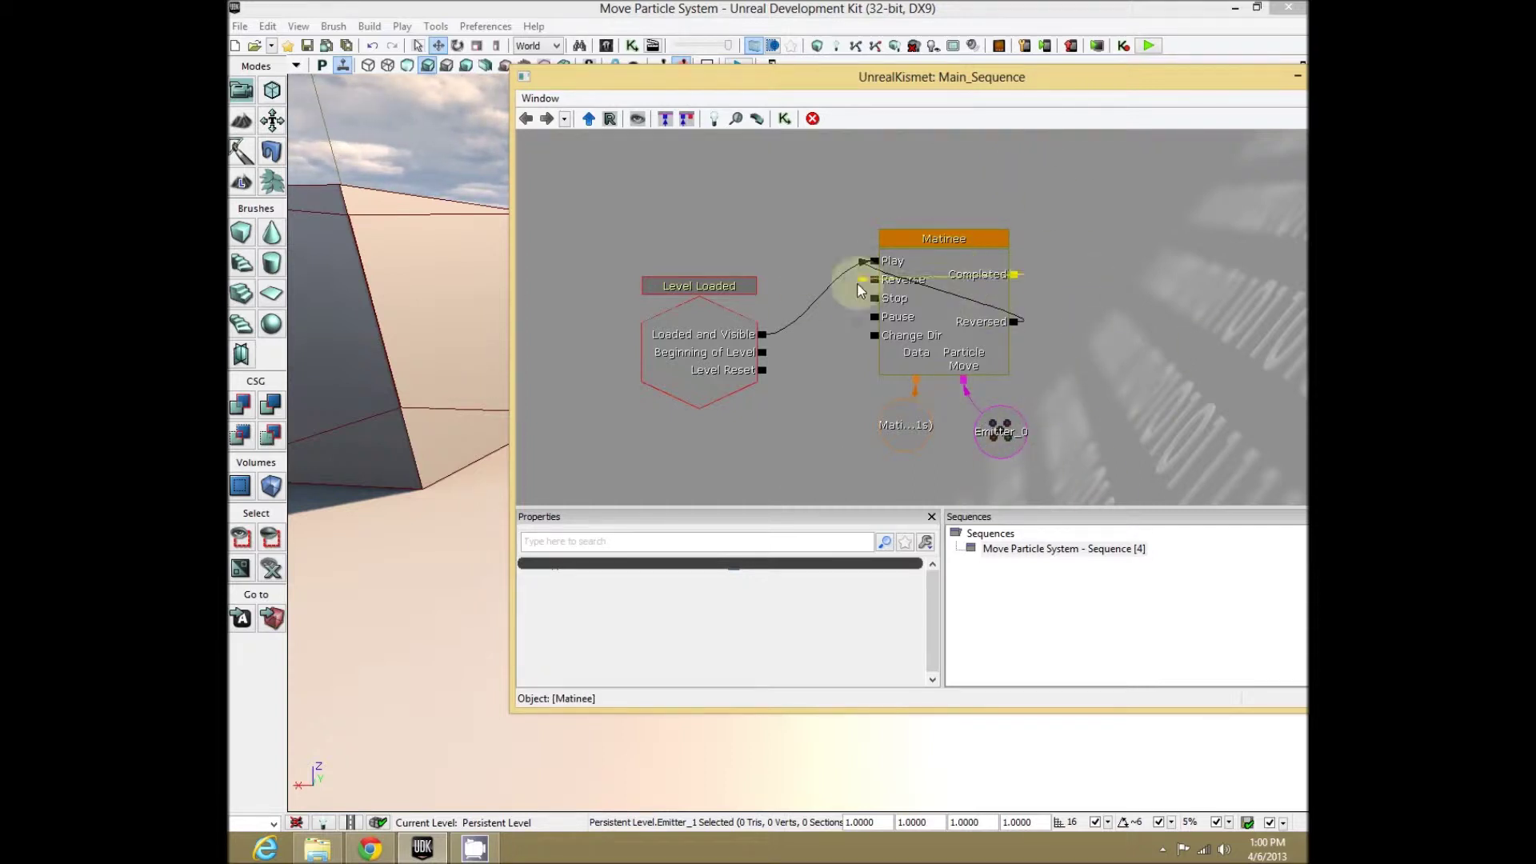
click(1062, 287)
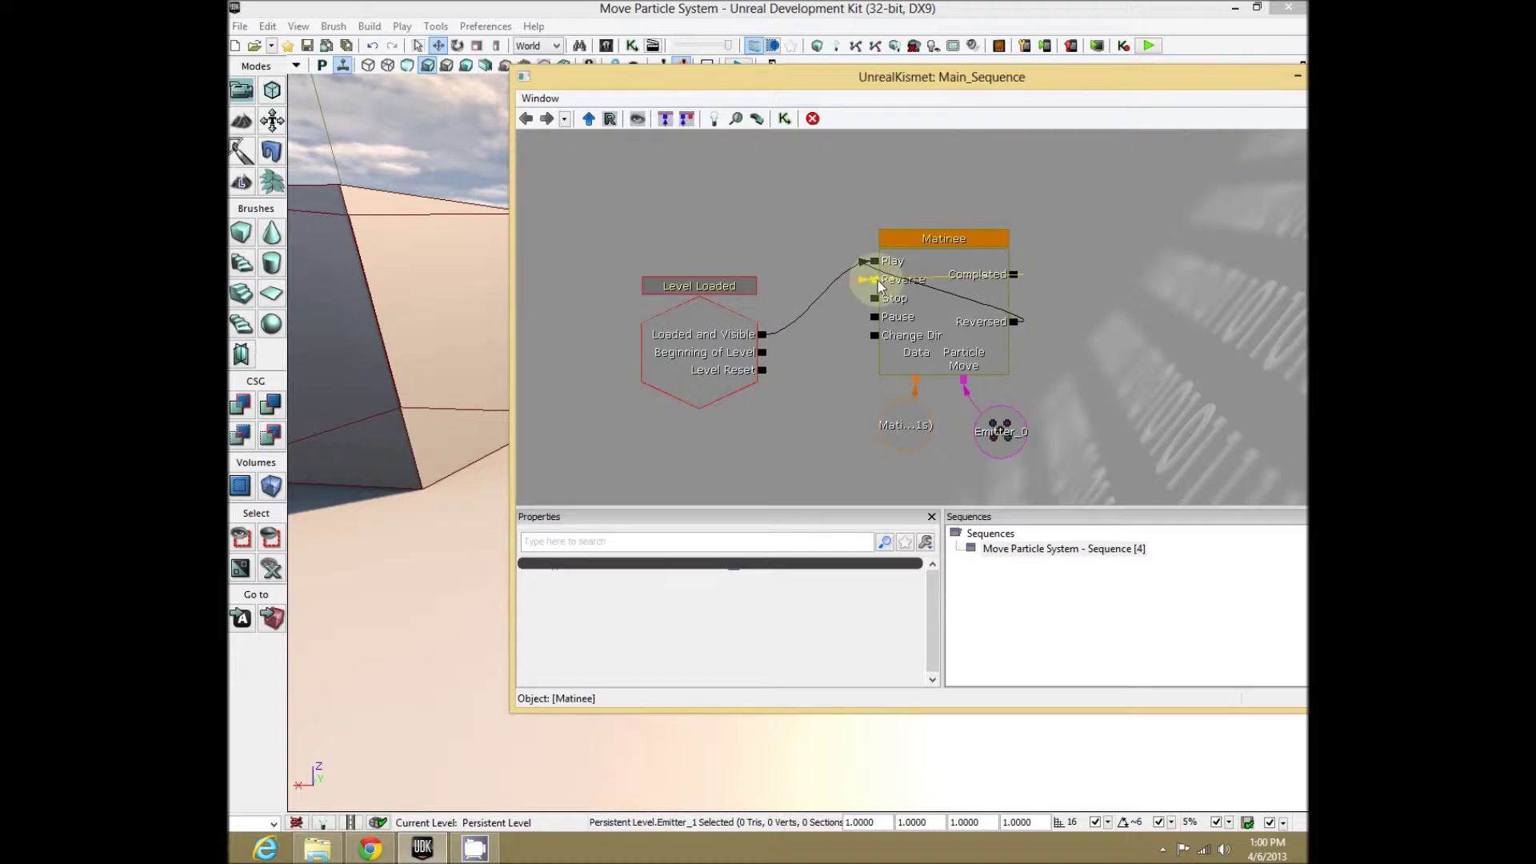
click(1081, 336)
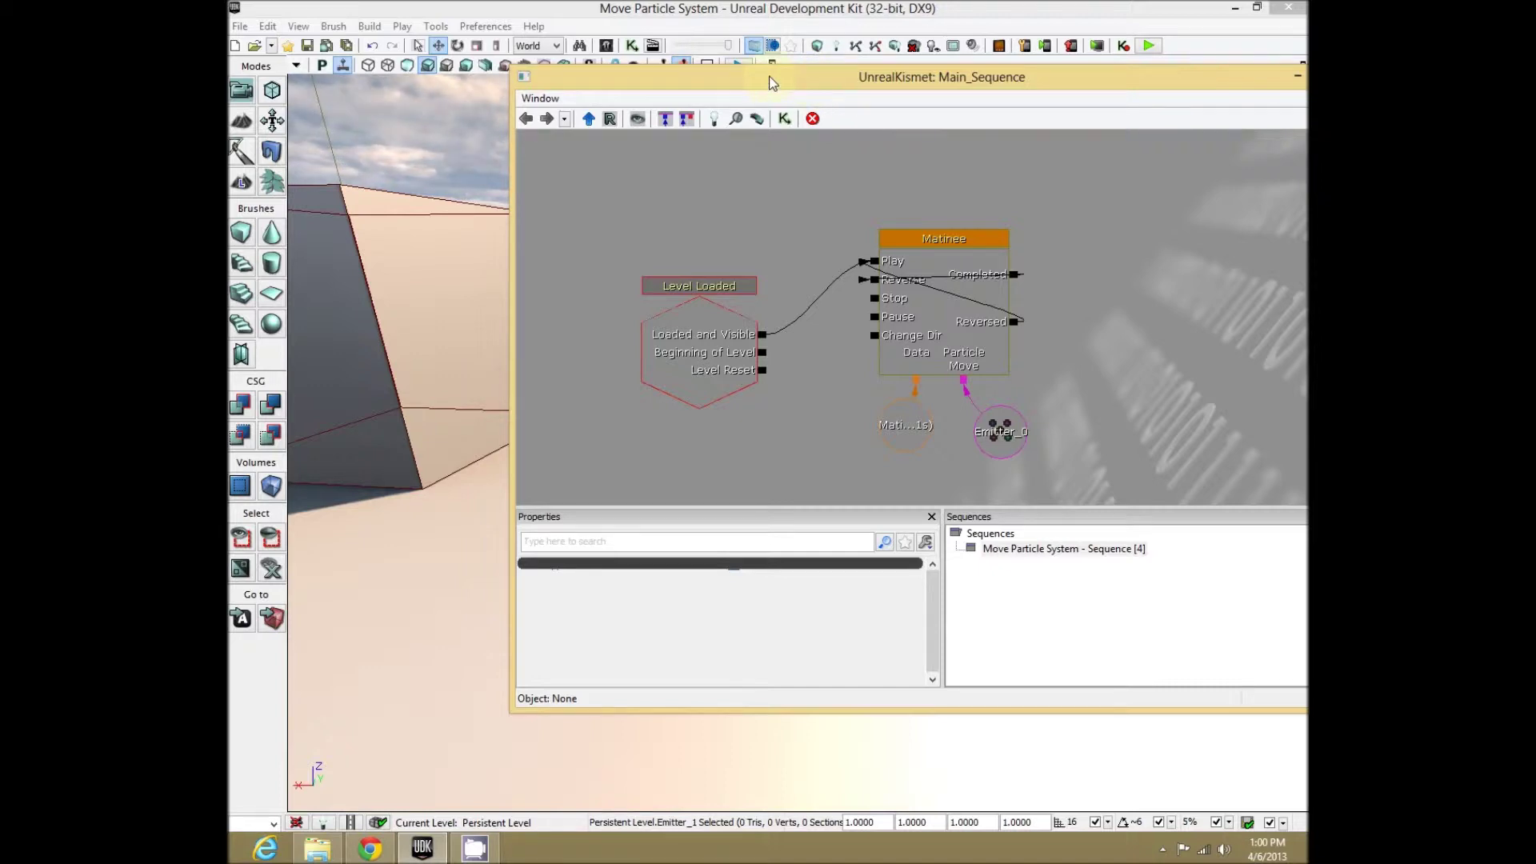
drag(816, 388, 1057, 130)
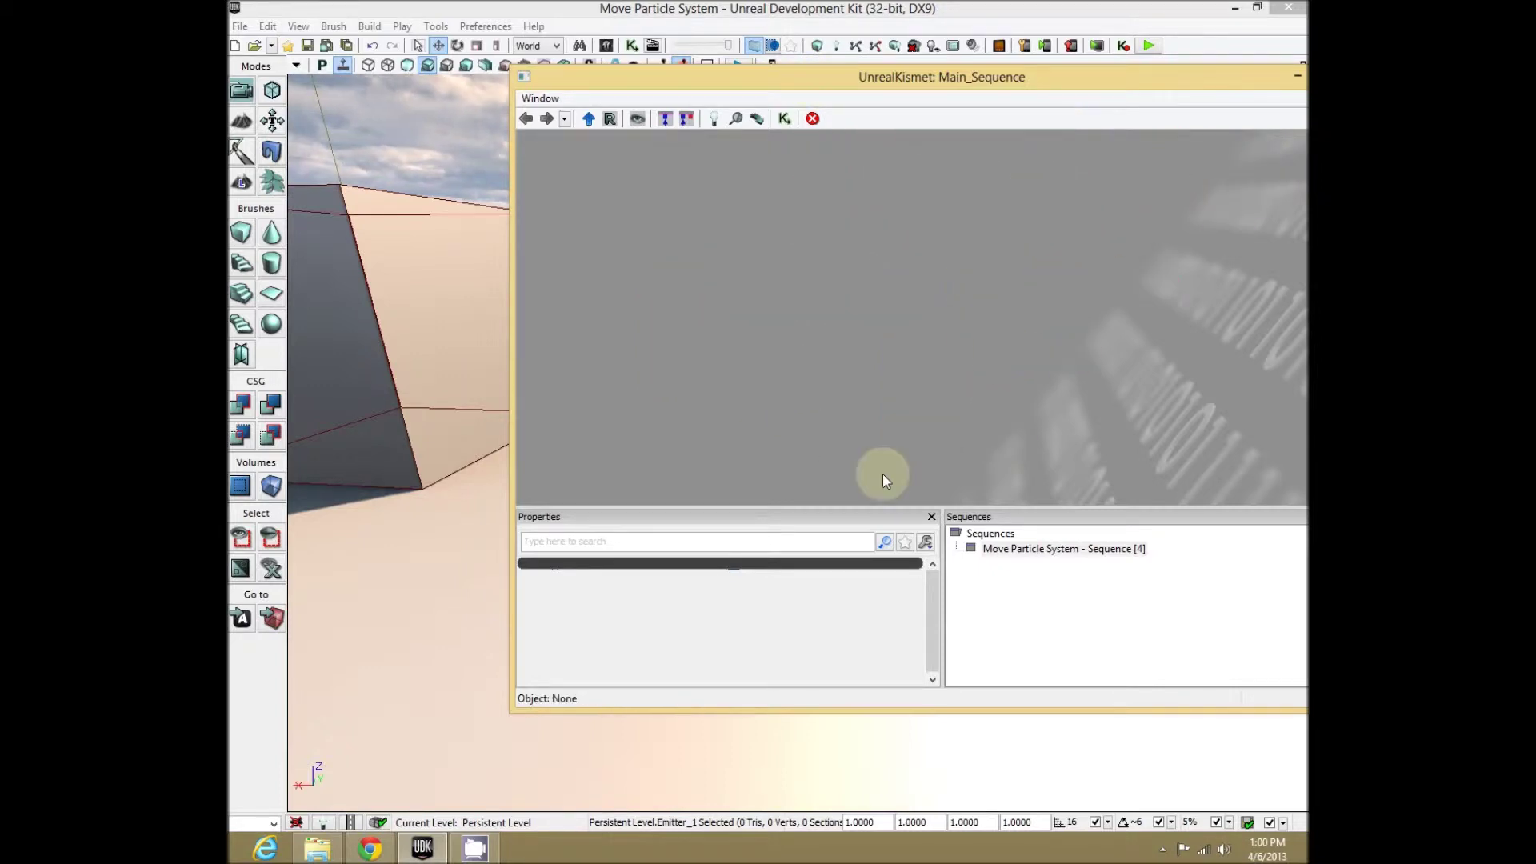
Add a New Matinee node to the Kismet sequence
drag(851, 97, 1174, 113)
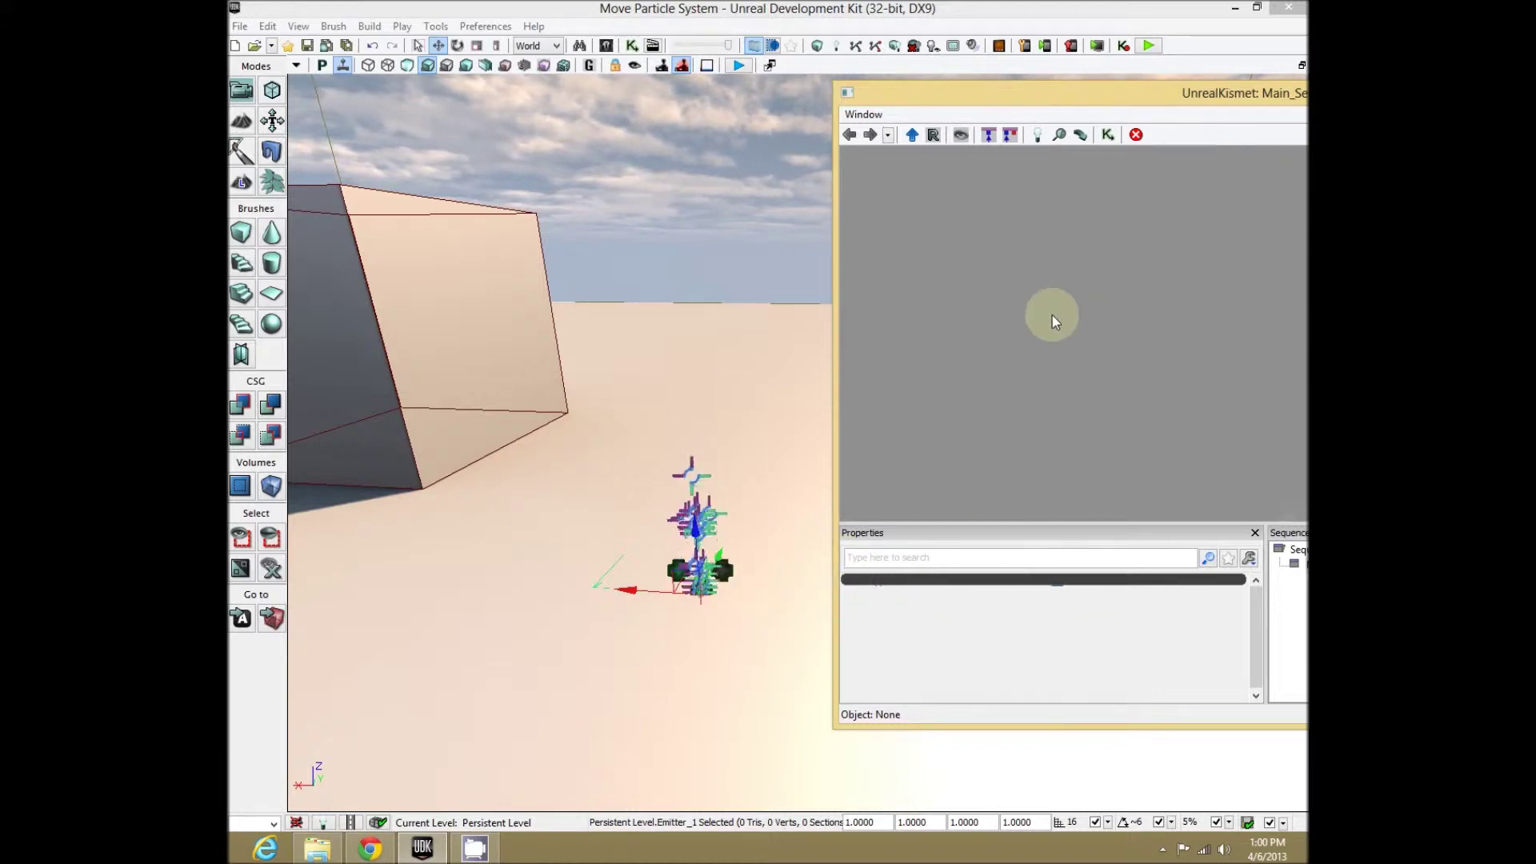
right_click(996, 214)
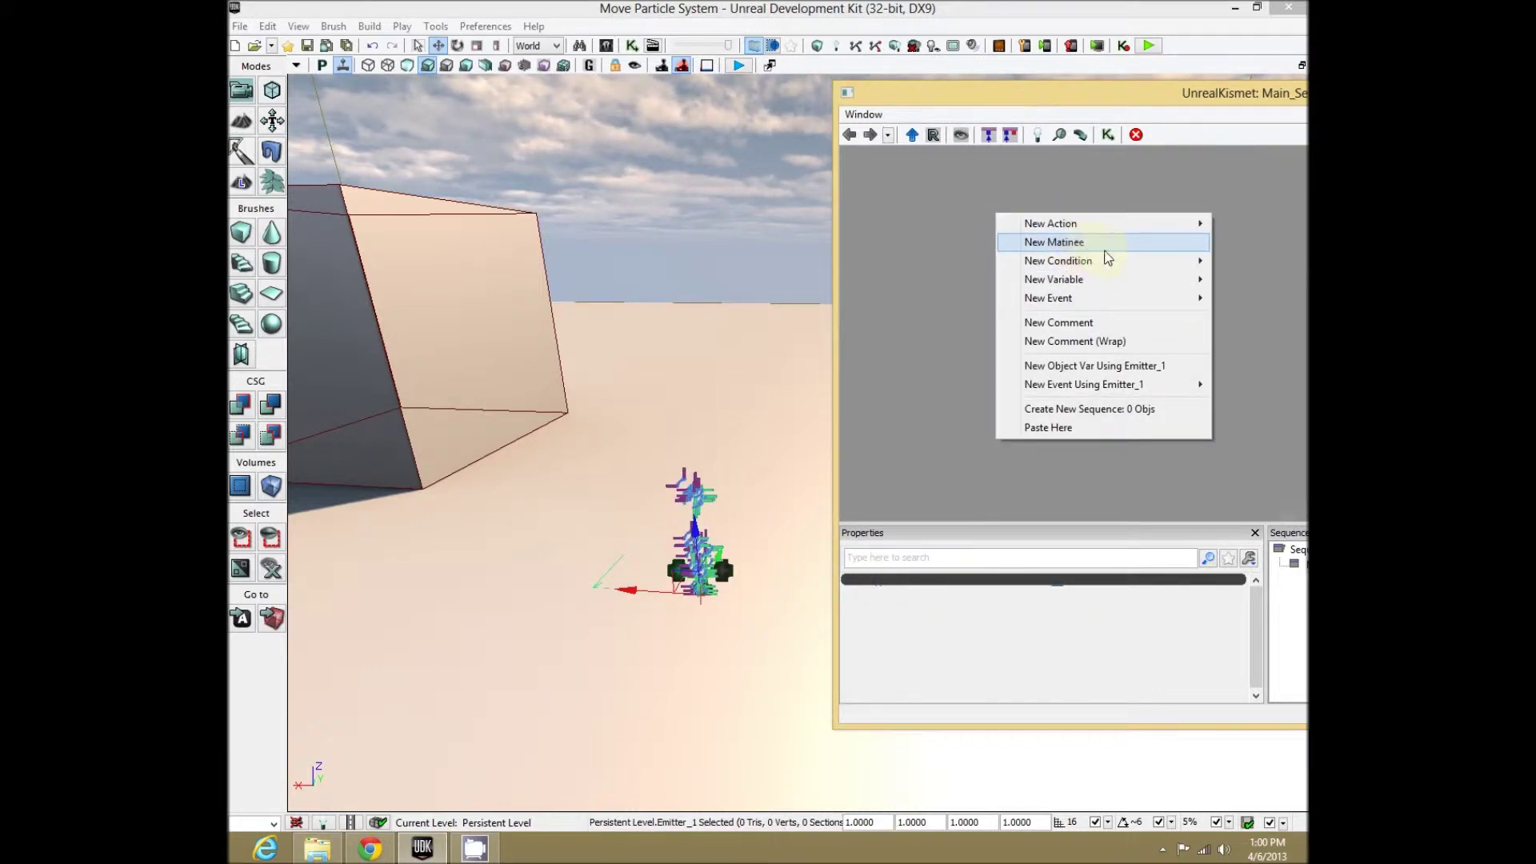
click(1072, 242)
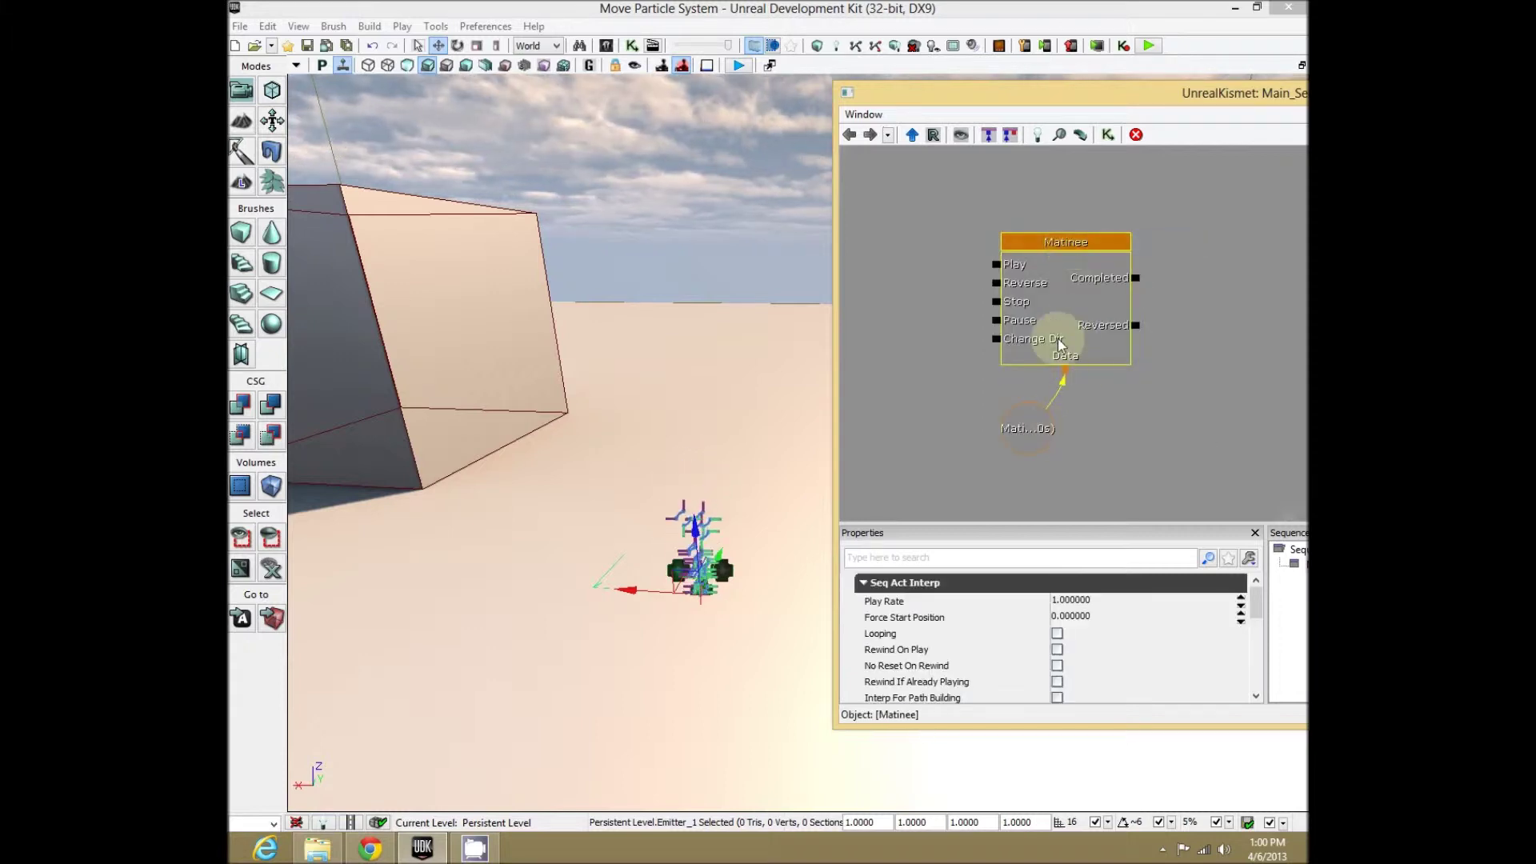
Select Emitter_1 in the viewport and open the new Matinee in UnrealMatinee
click(699, 575)
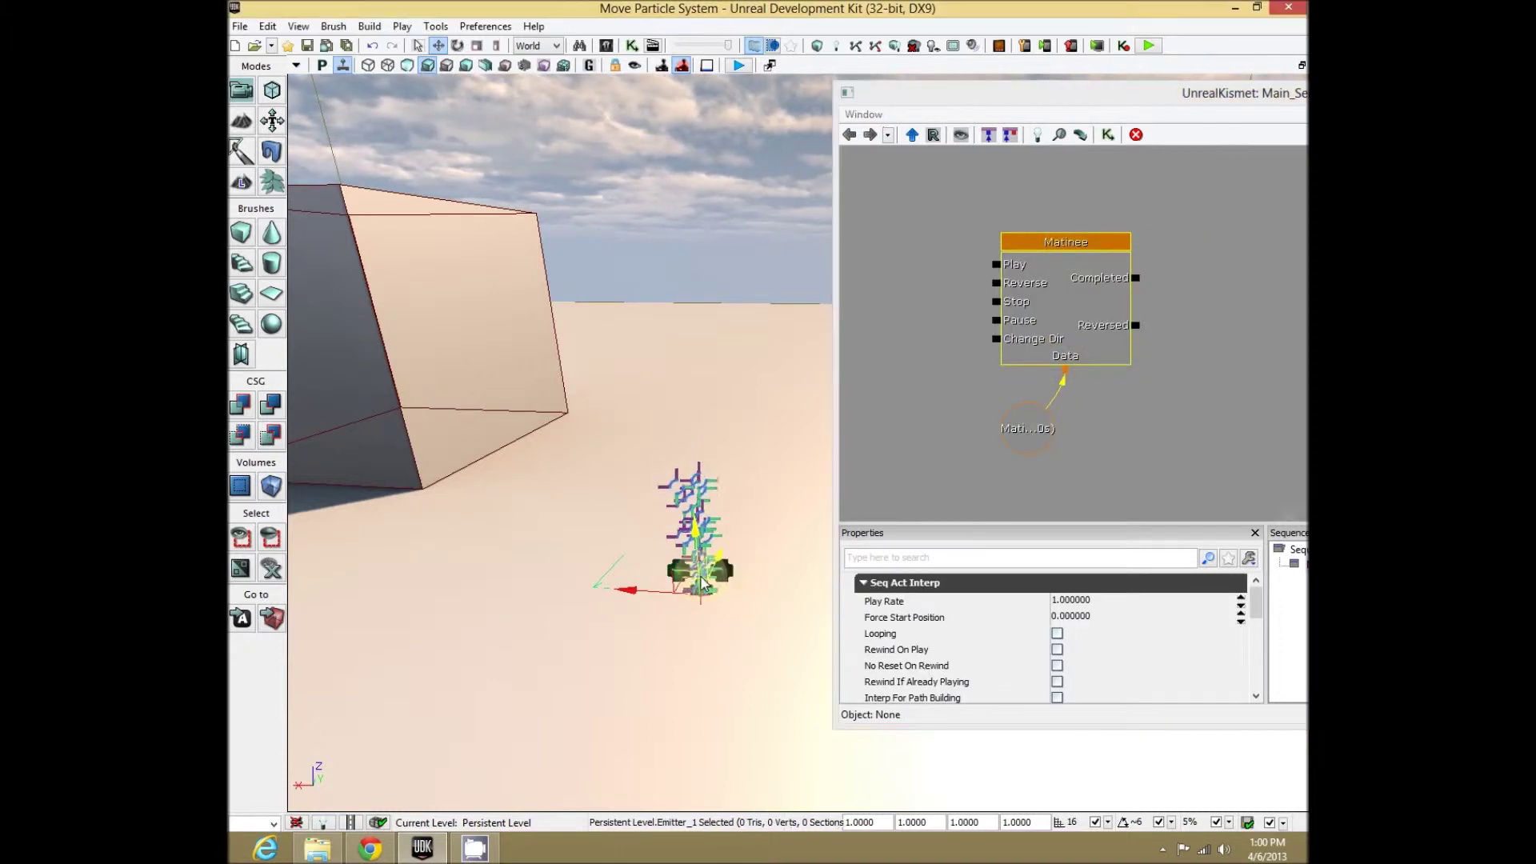
click(758, 577)
click(699, 570)
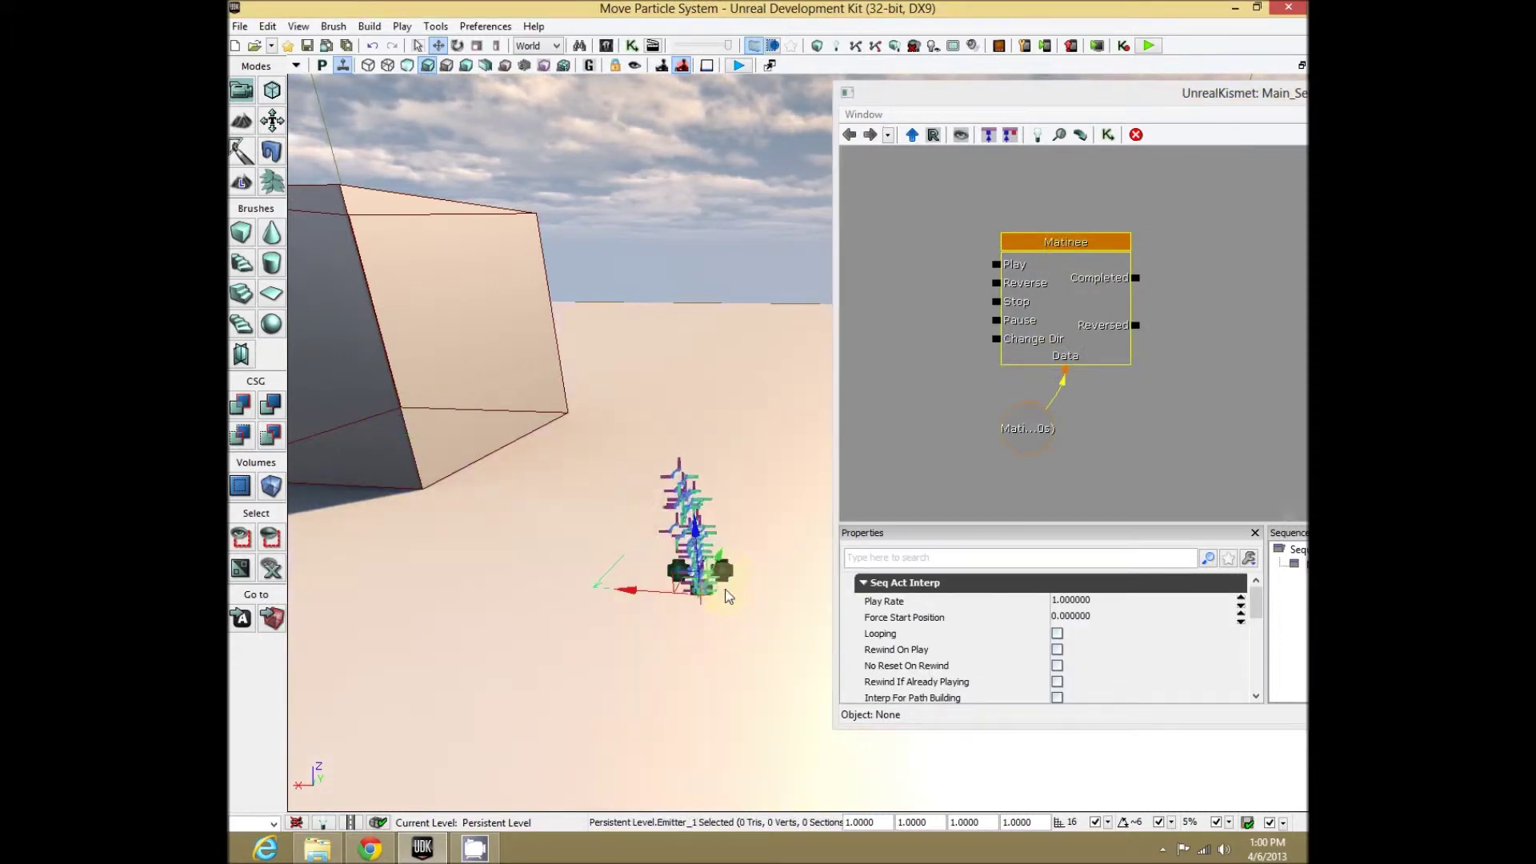
double_click(1055, 280)
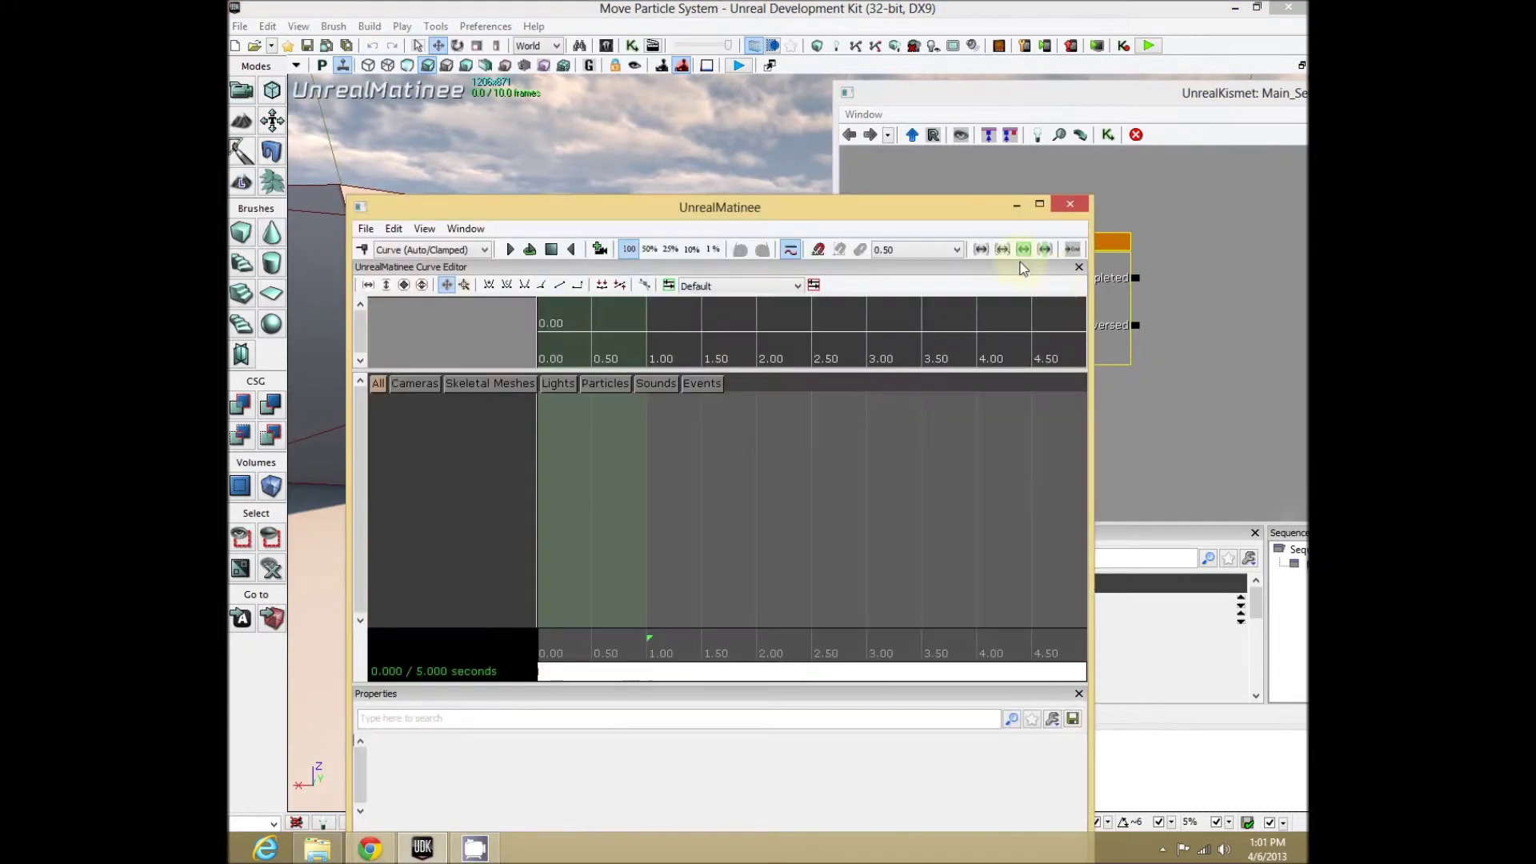
drag(721, 203, 1134, 119)
Add a new empty group named Particle_Move, then give it a new Movement track
right_click(862, 328)
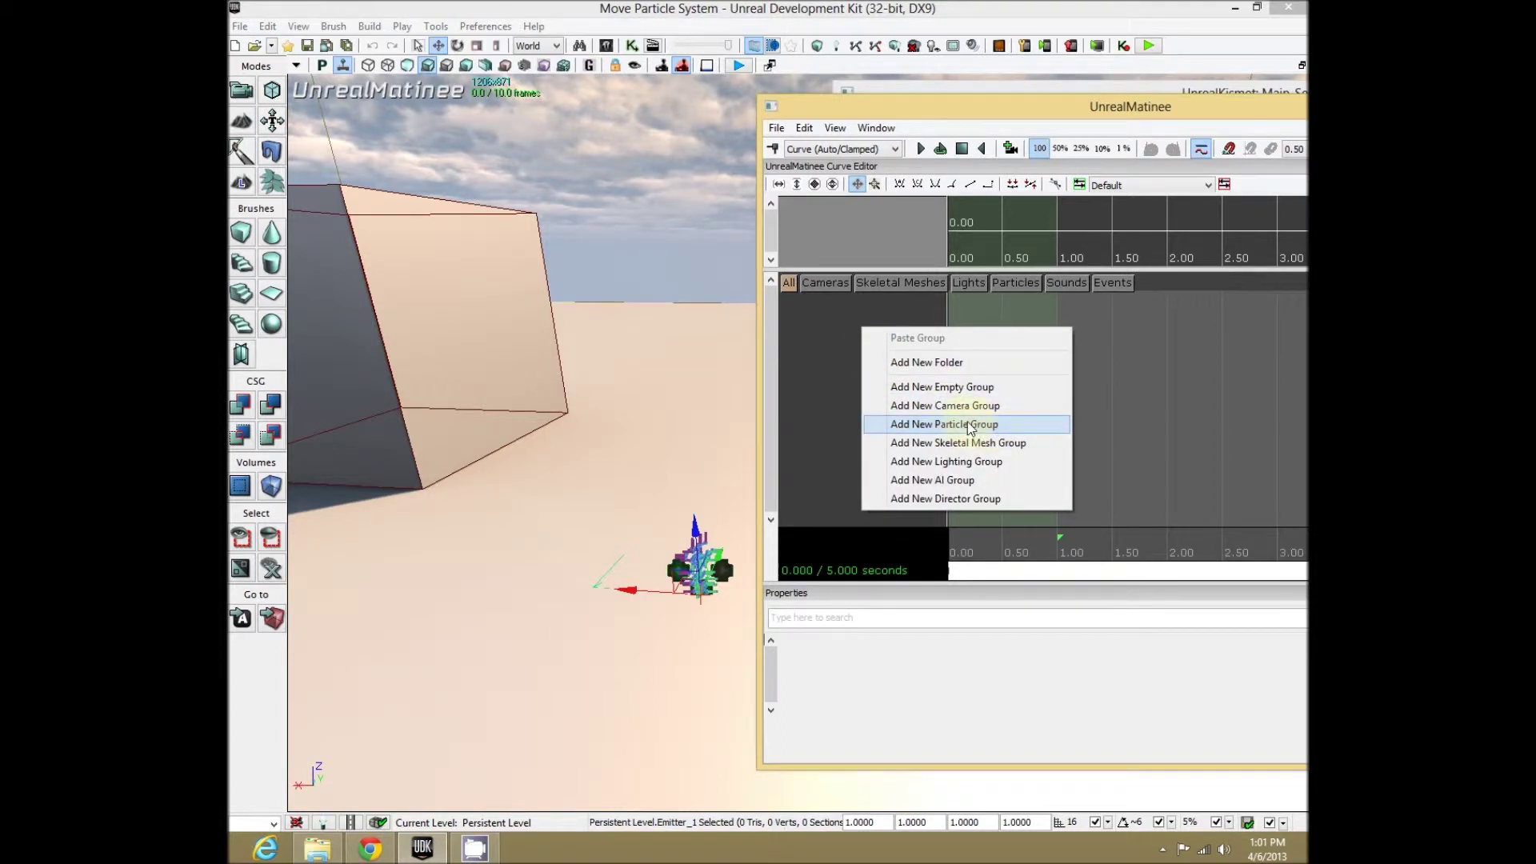
click(936, 395)
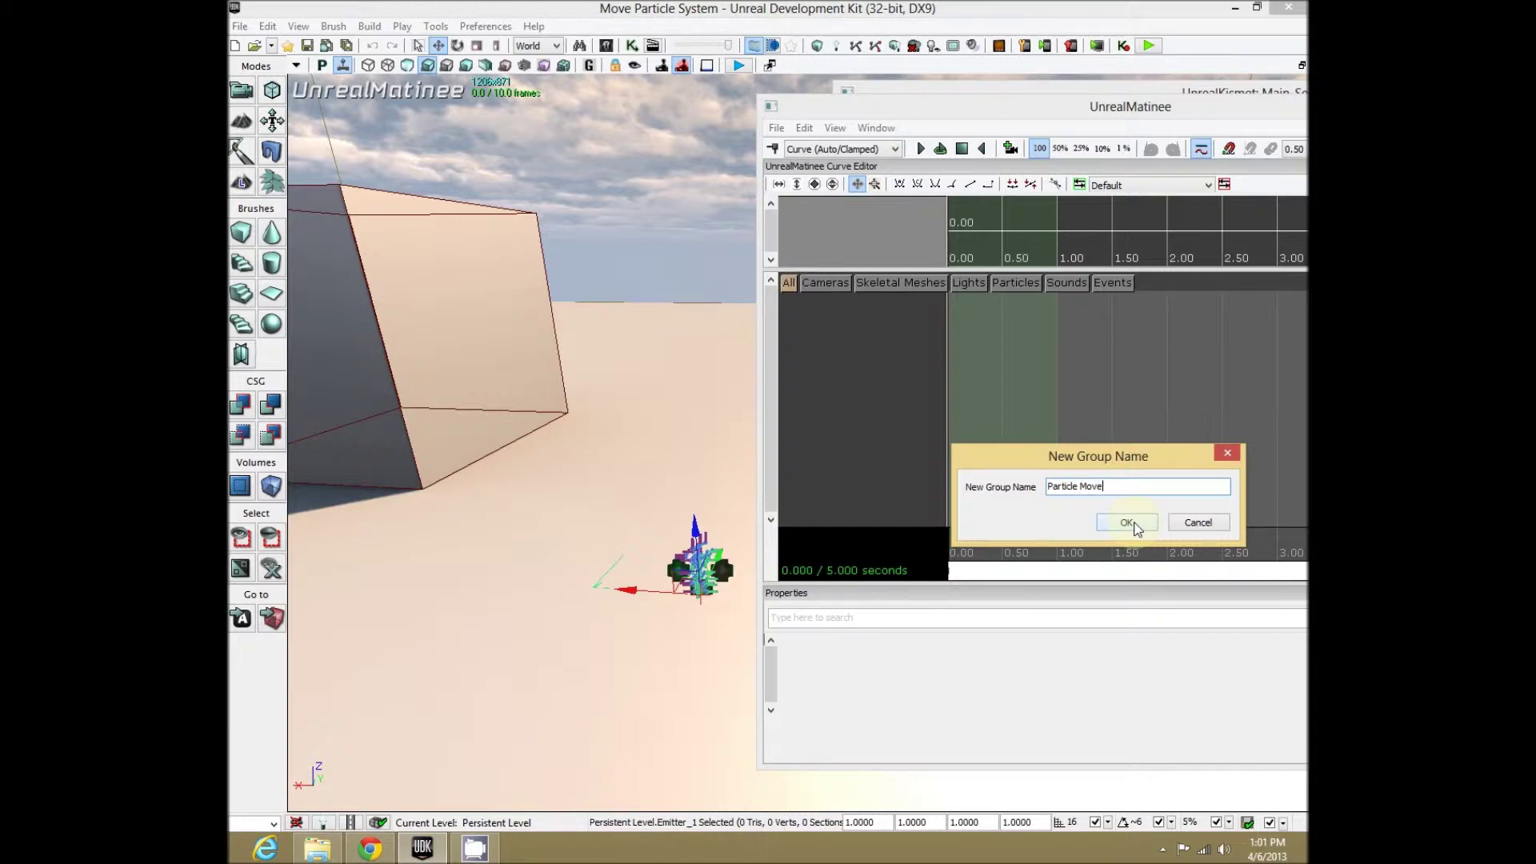
click(1134, 524)
right_click(880, 306)
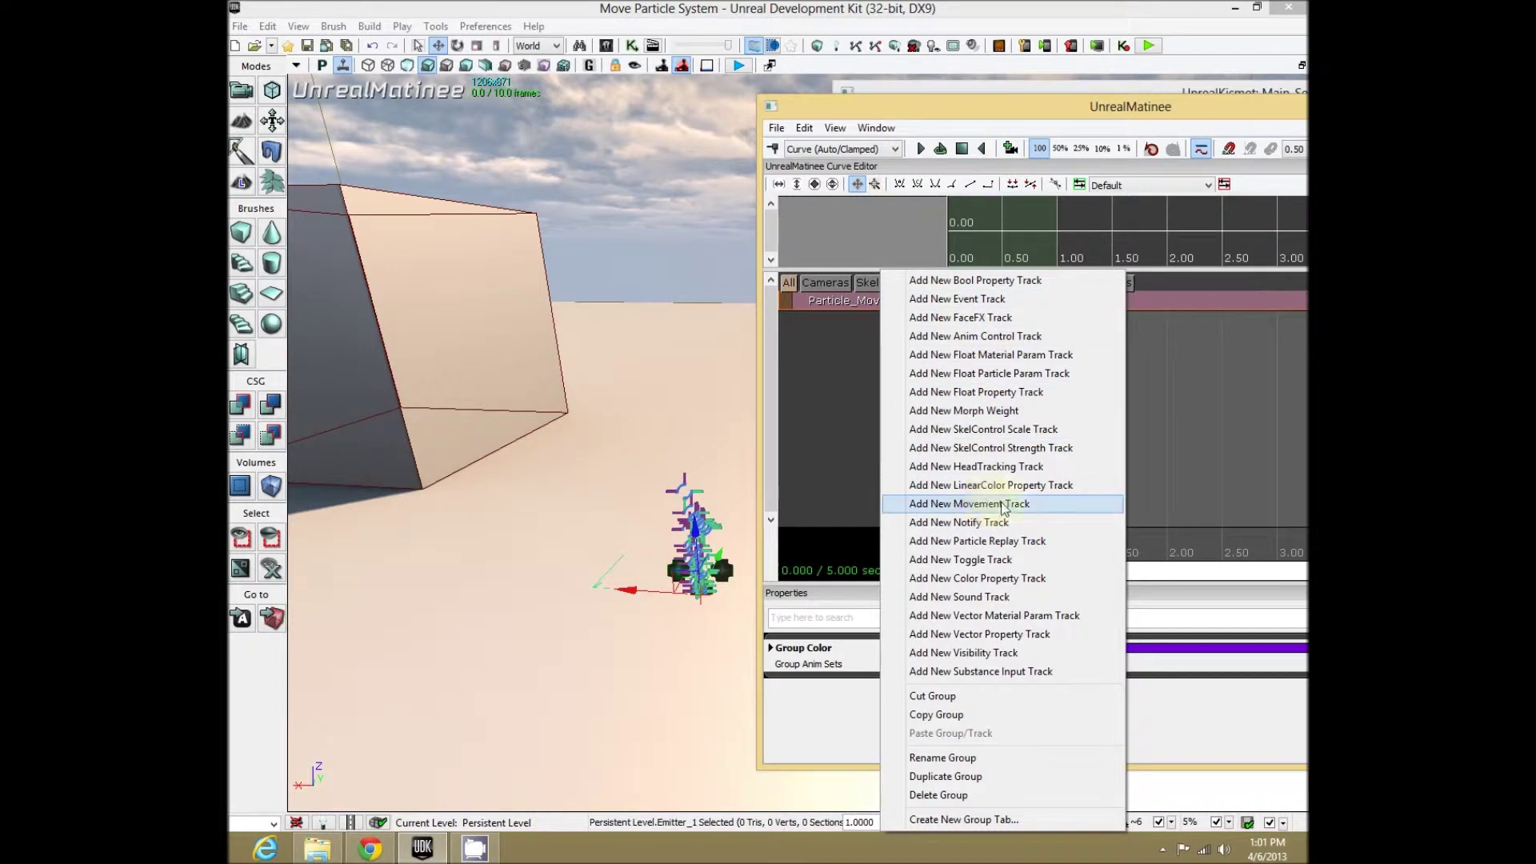
click(1000, 505)
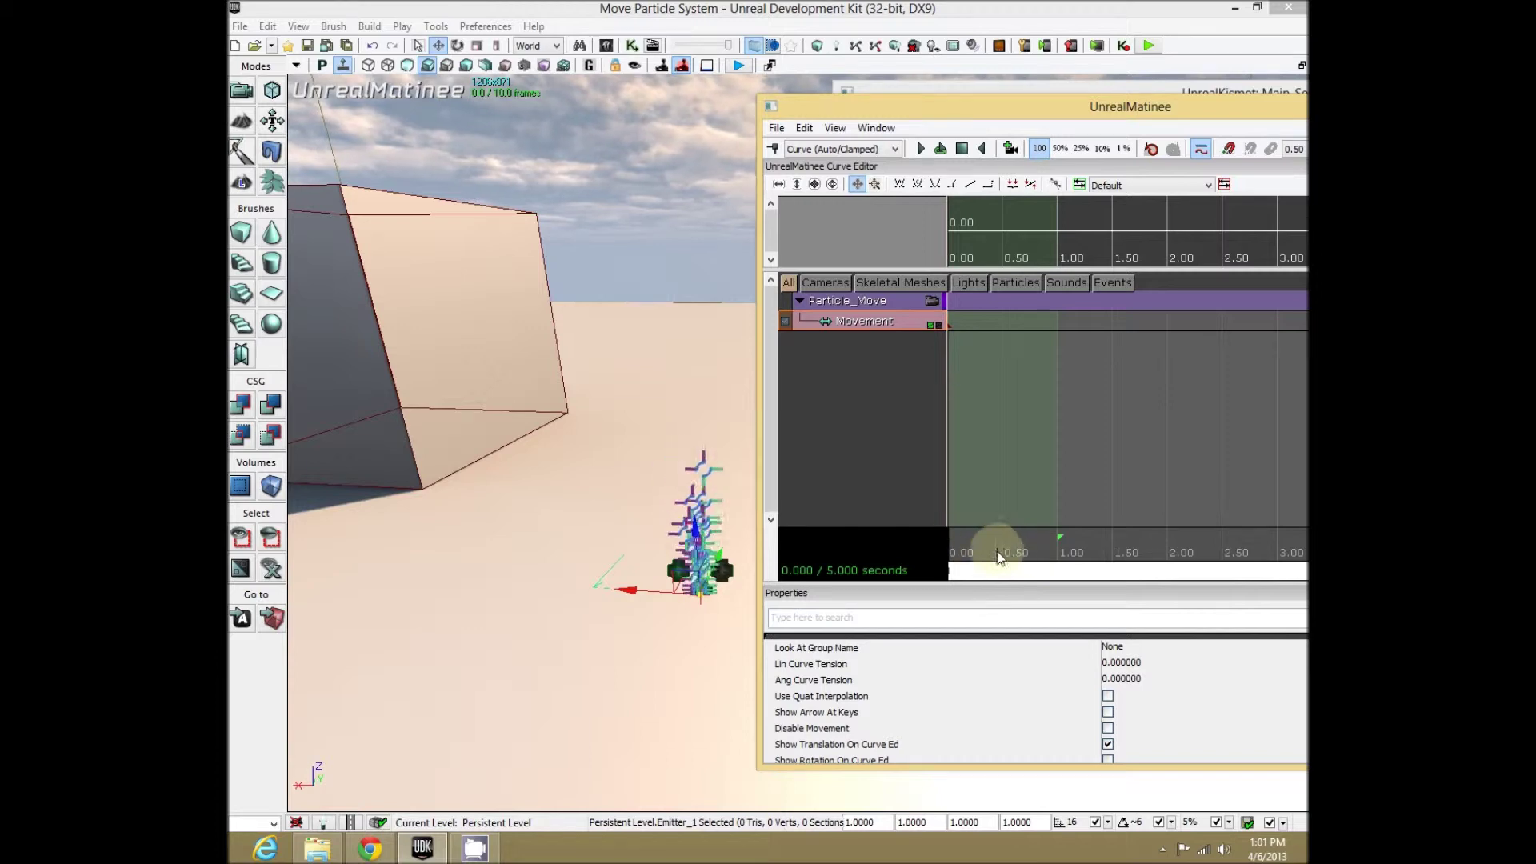
Move the emitter along the X axis and add a Movement key at 2 s
click(977, 560)
mouse_move(1100, 120)
mouse_down()
mouse_move(1026, 120)
mouse_move(1074, 120)
mouse_up()
right_drag(620, 427, 666, 428)
drag(1001, 554, 1164, 565)
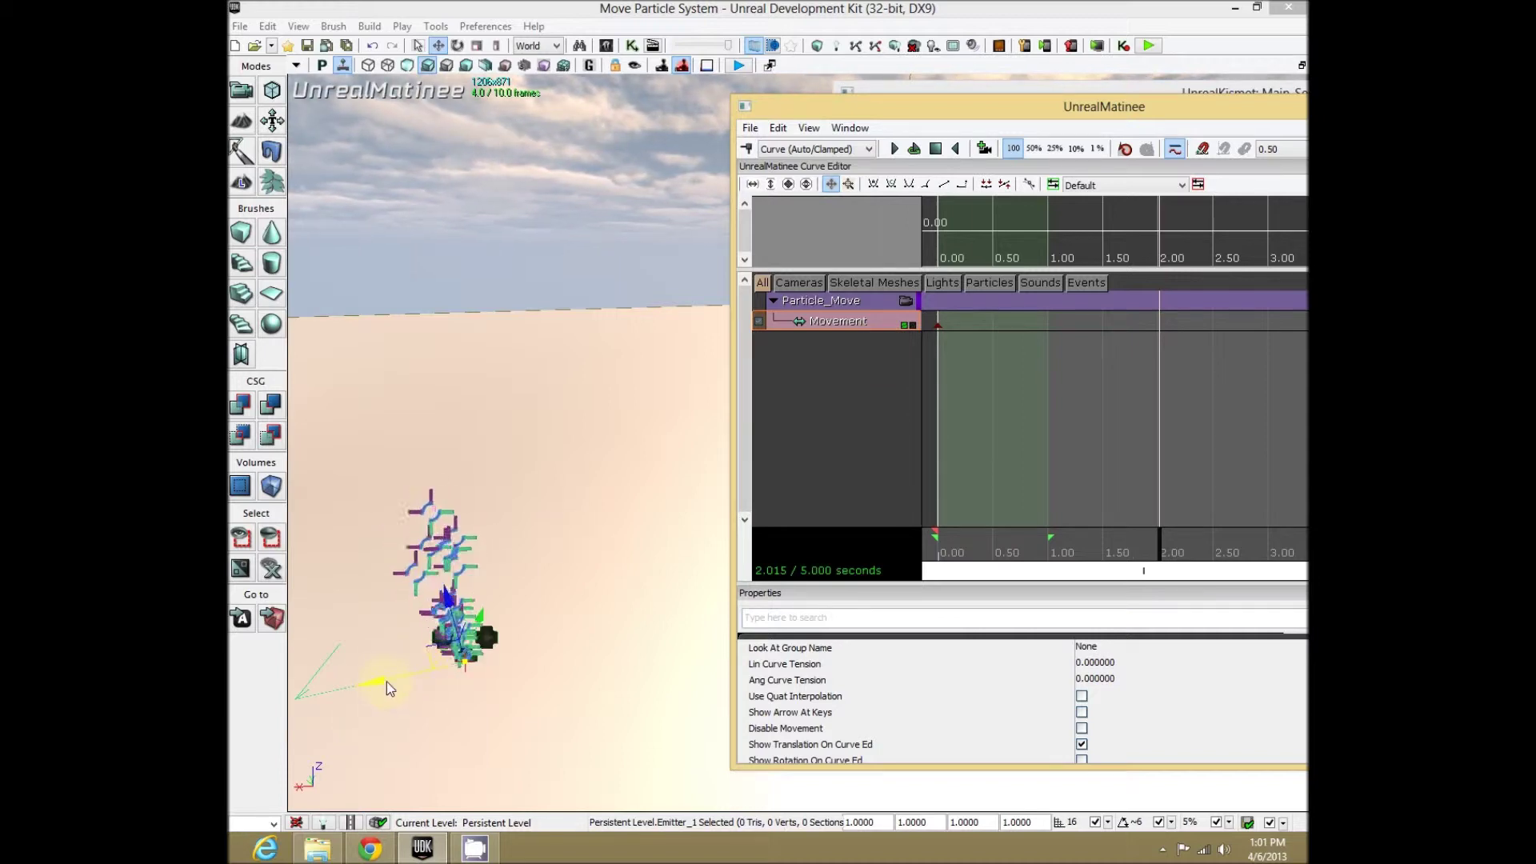
drag(383, 680, 808, 621)
right_drag(600, 625, 545, 611)
drag(545, 611, 549, 604)
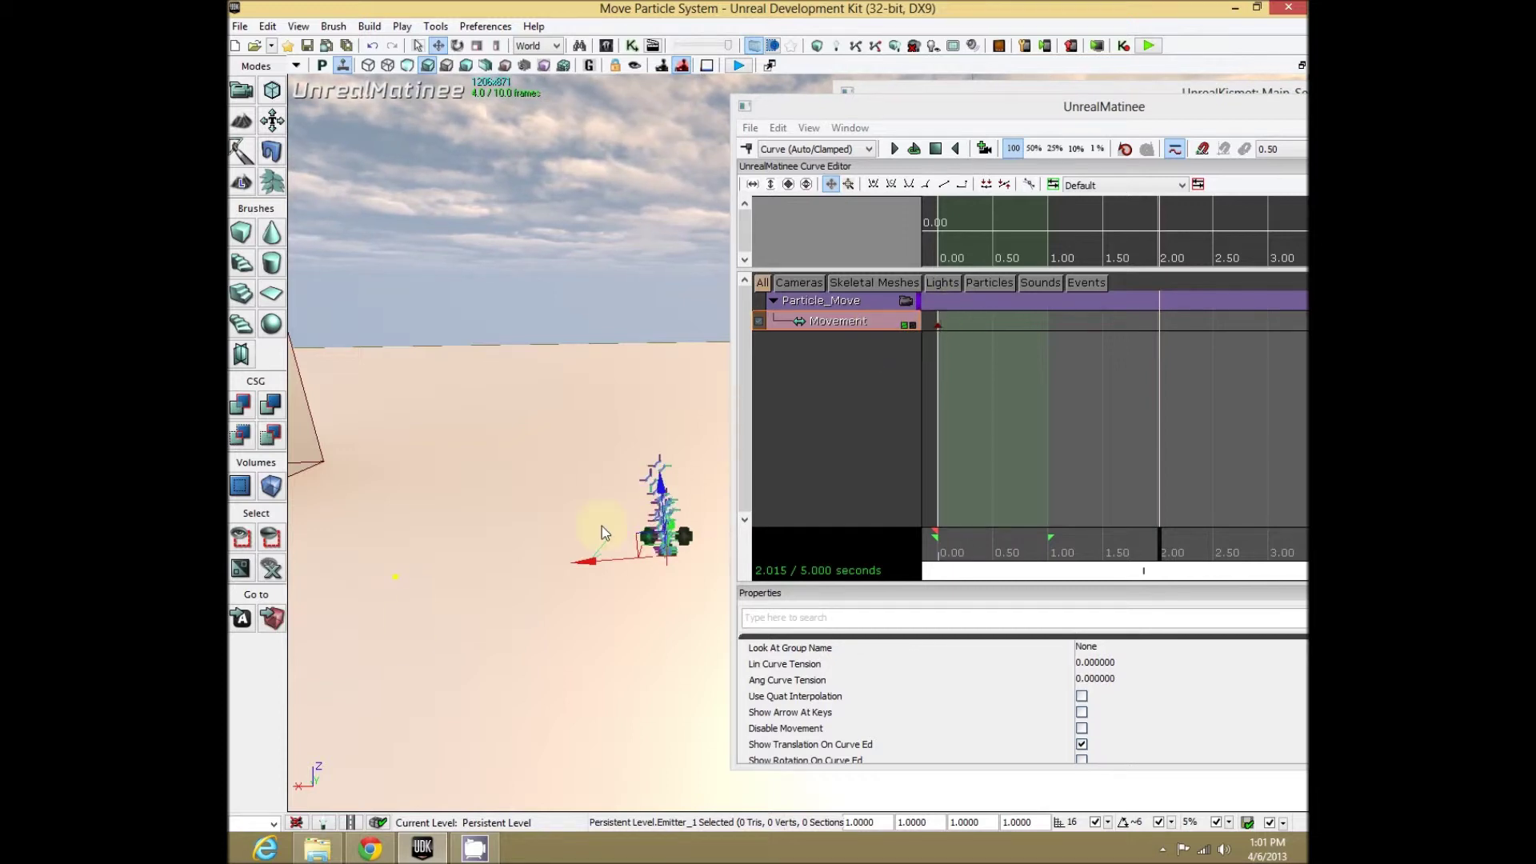
drag(590, 562, 672, 593)
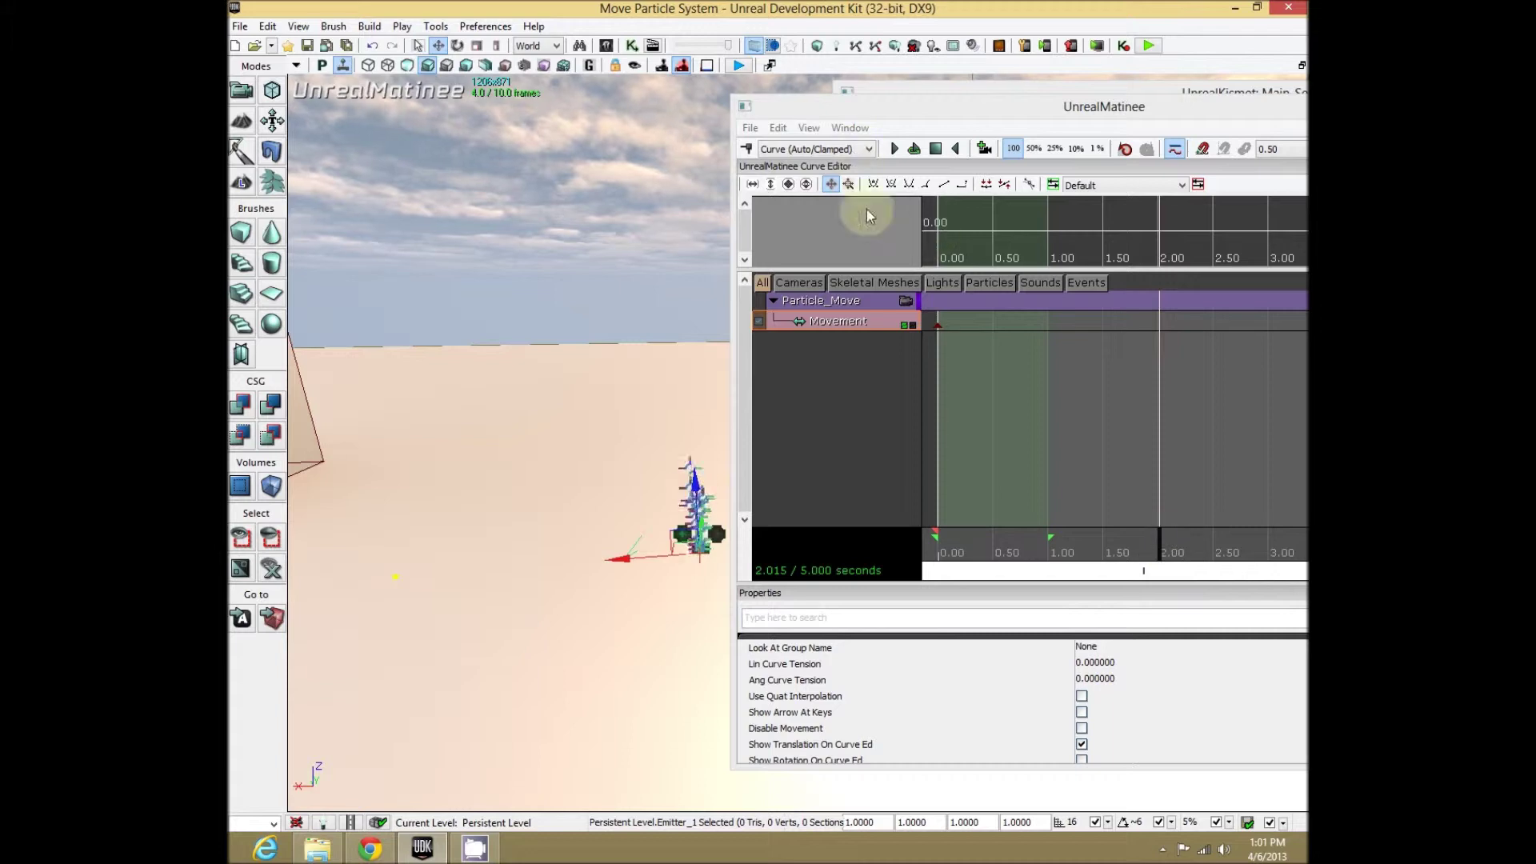
click(747, 149)
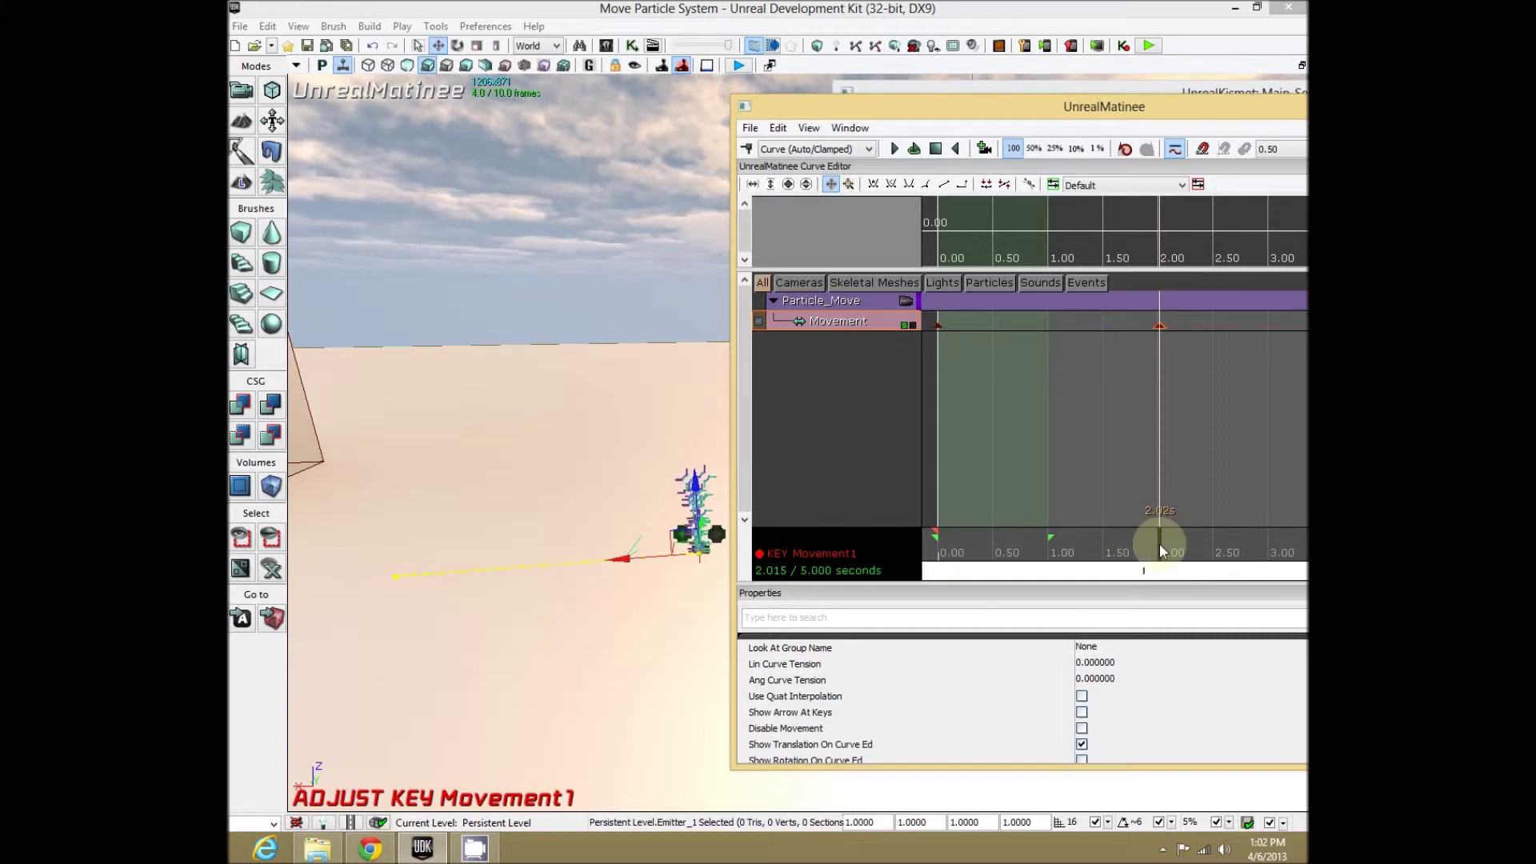
Drag the sequence-end marker so the Matinee lasts 2.023 seconds, previewing the path
drag(1159, 545, 1096, 573)
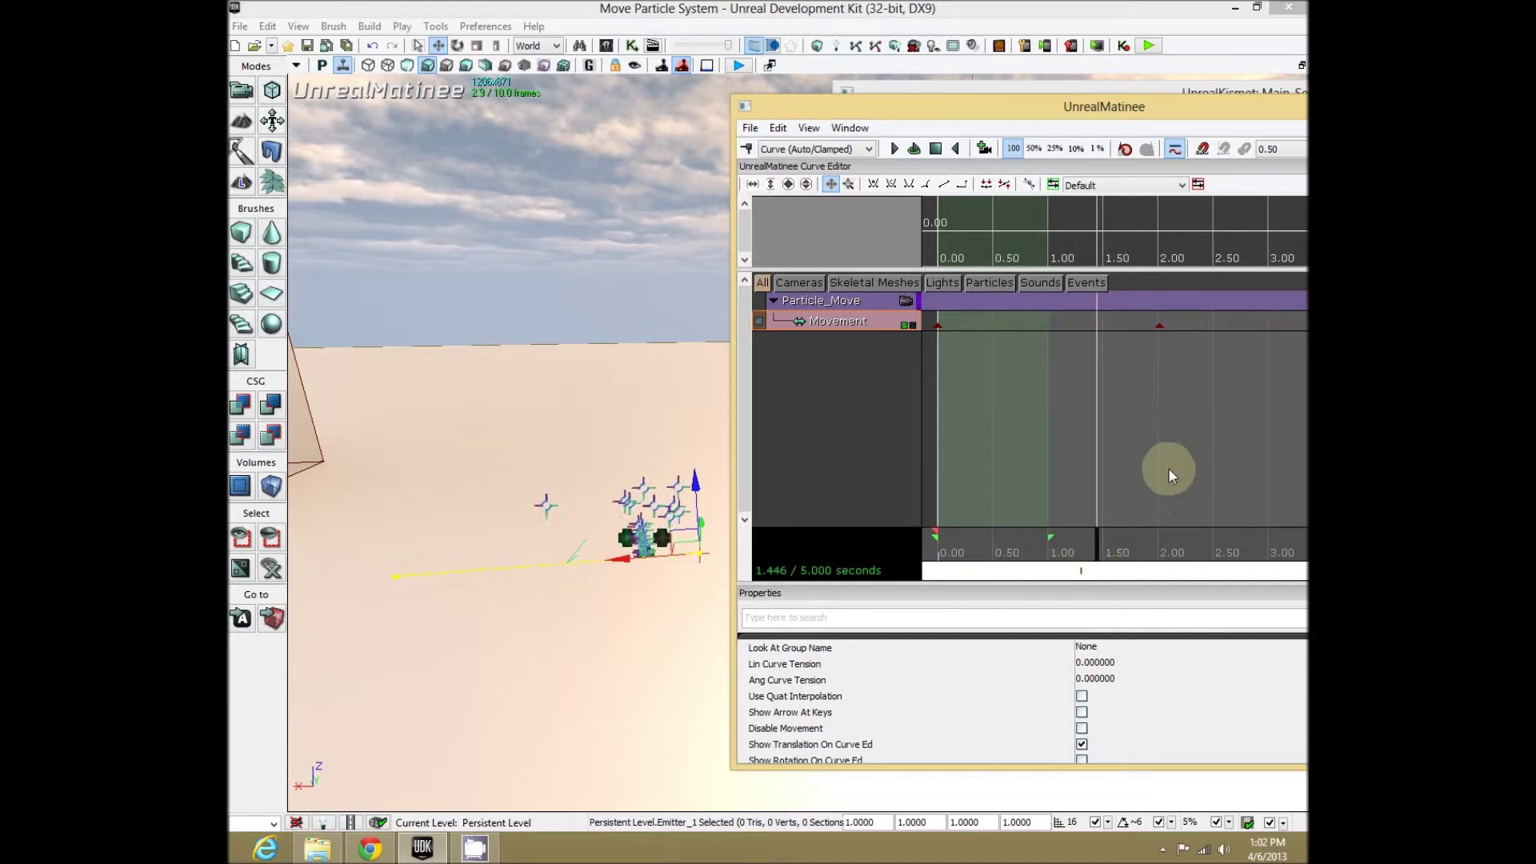
scroll(1145, 410, down, 6)
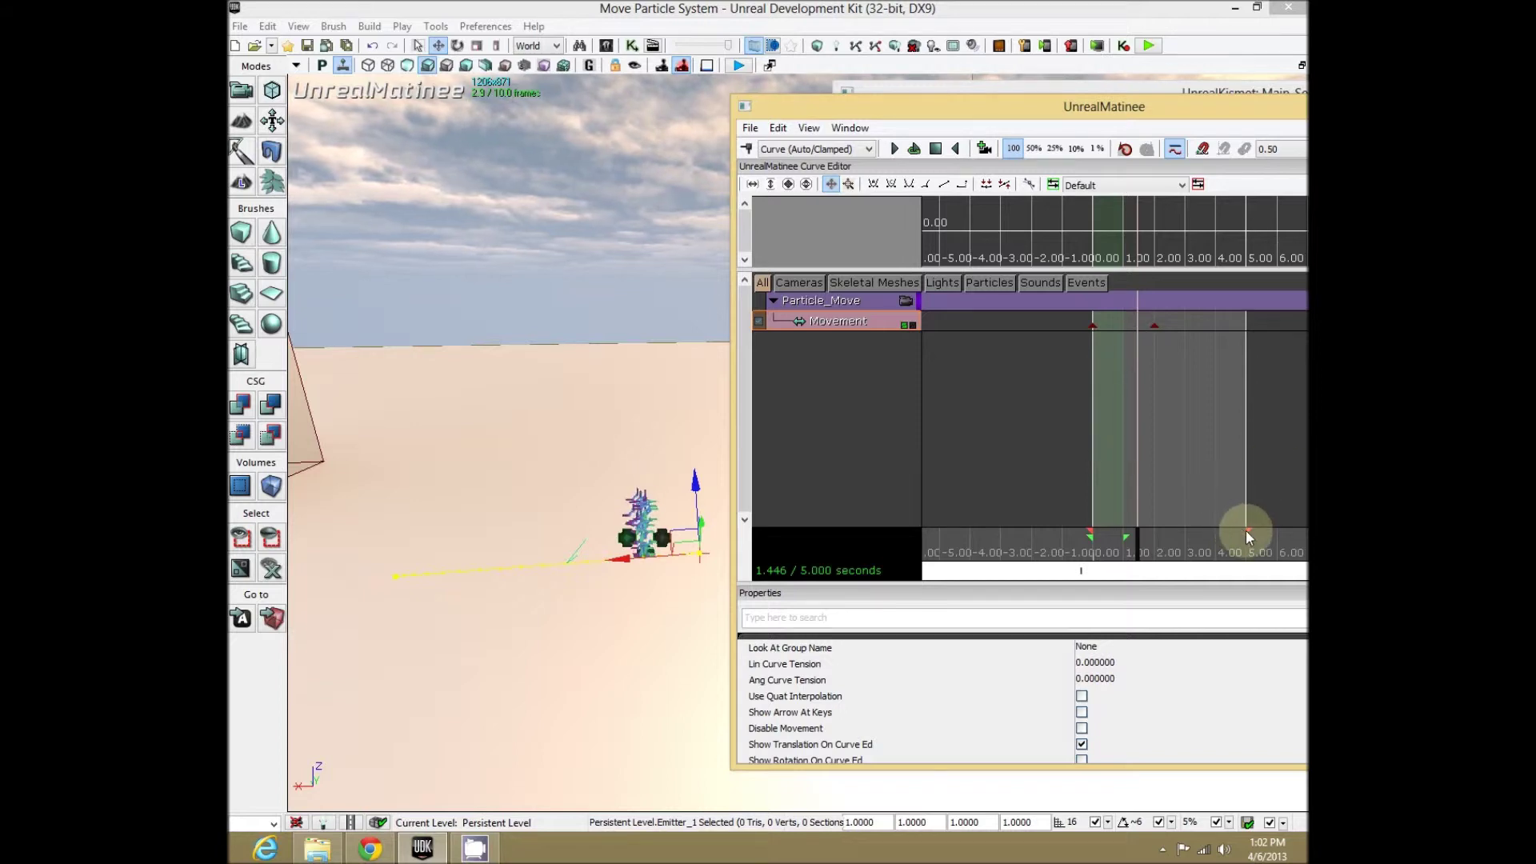
drag(1249, 531, 1156, 539)
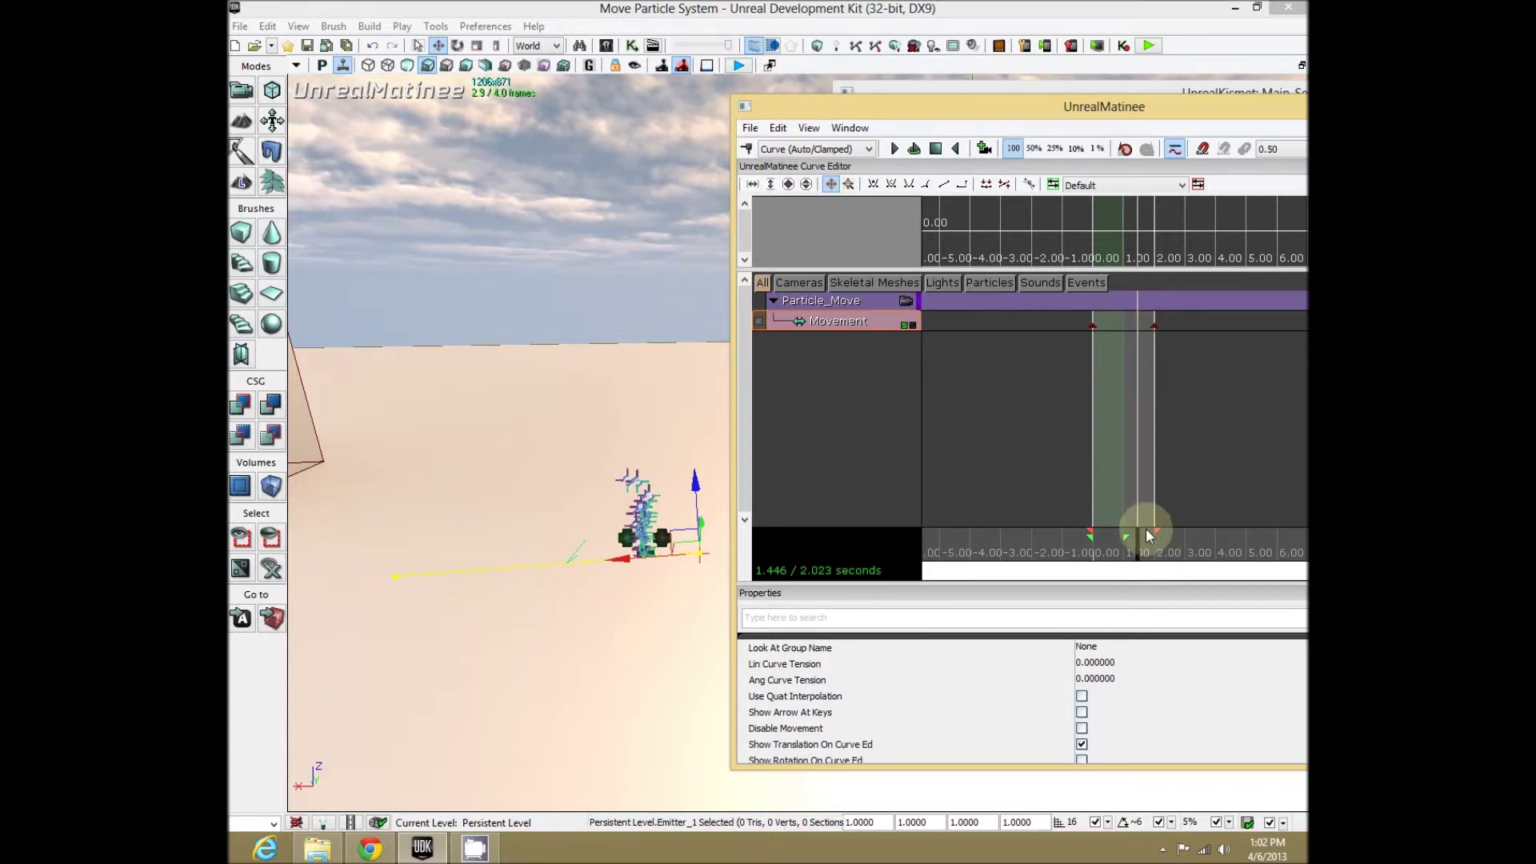
mouse_move(1165, 549)
mouse_down()
mouse_move(1011, 552)
mouse_move(1159, 564)
mouse_move(1140, 552)
mouse_up()
drag(1184, 113, 1026, 120)
drag(1182, 140, 1096, 114)
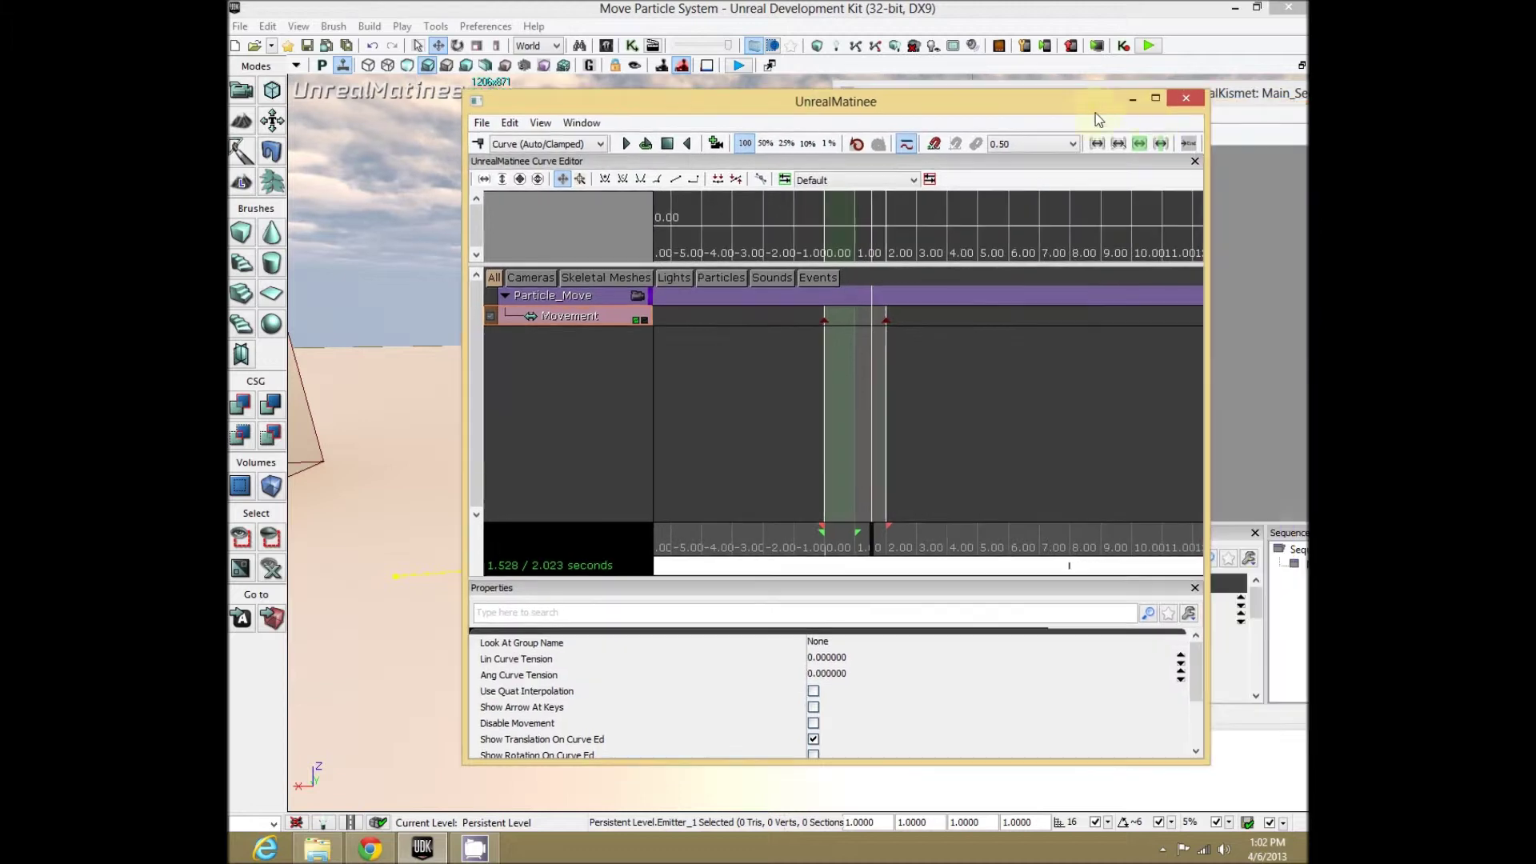
Close Matinee and link the Emitter_1 variable to the Matinee's Particle_Move input
click(1187, 99)
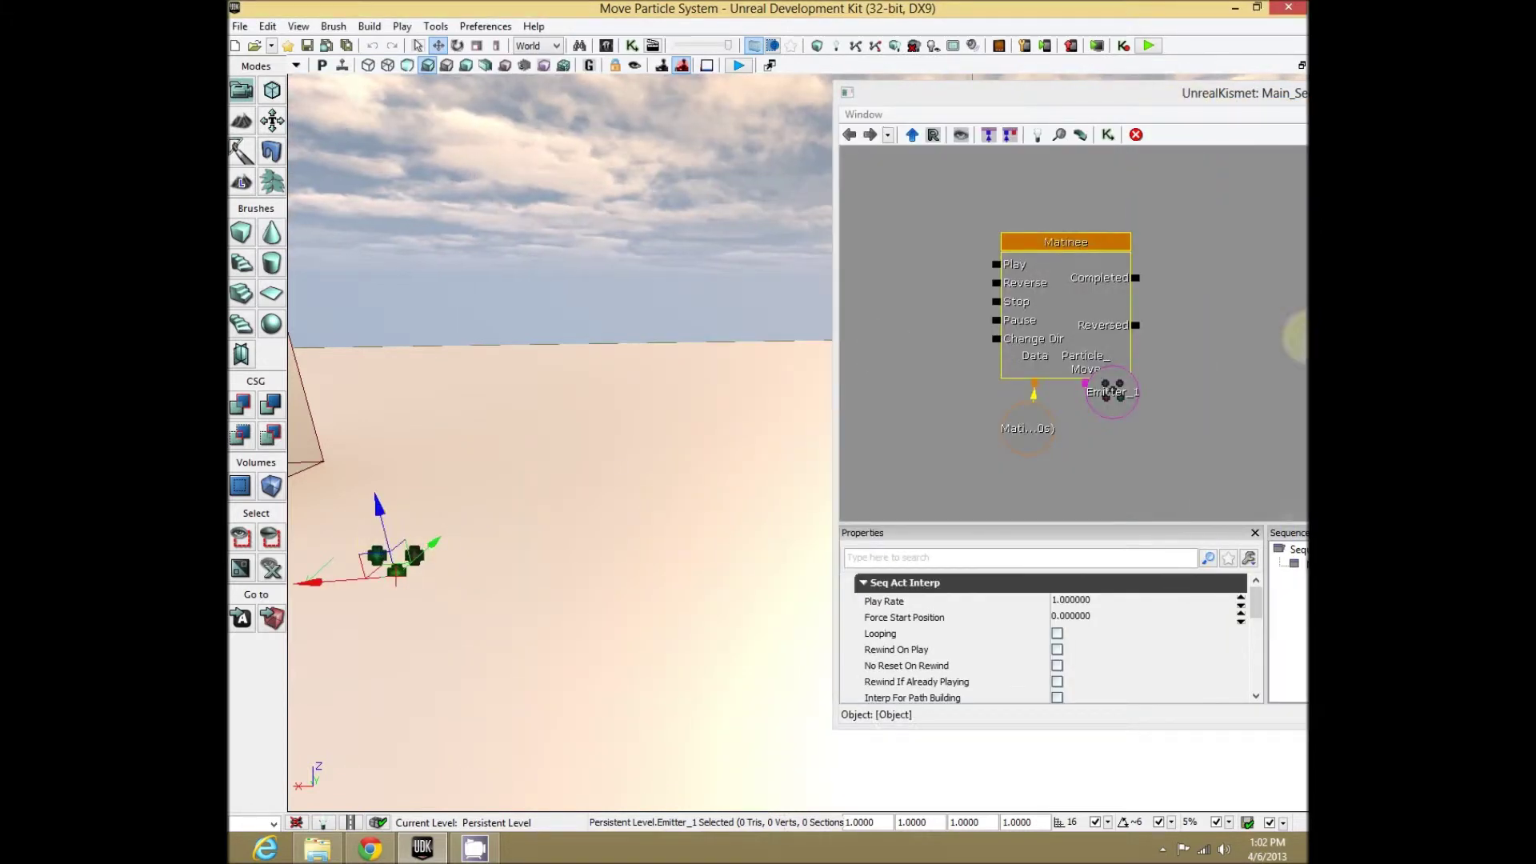
click(1116, 406)
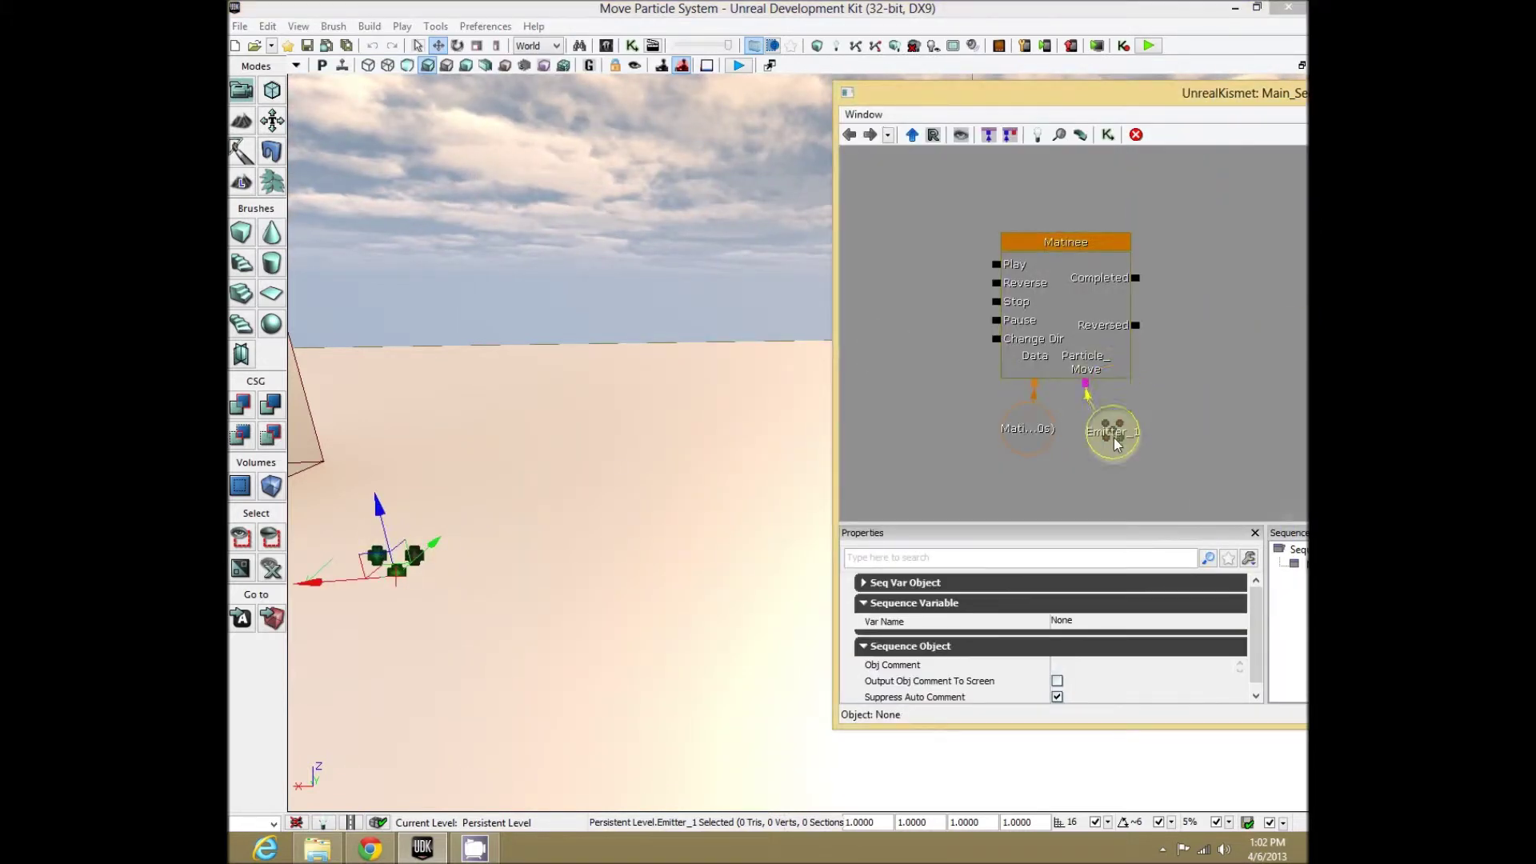
drag(1128, 467, 1139, 446)
drag(1094, 400, 1077, 386)
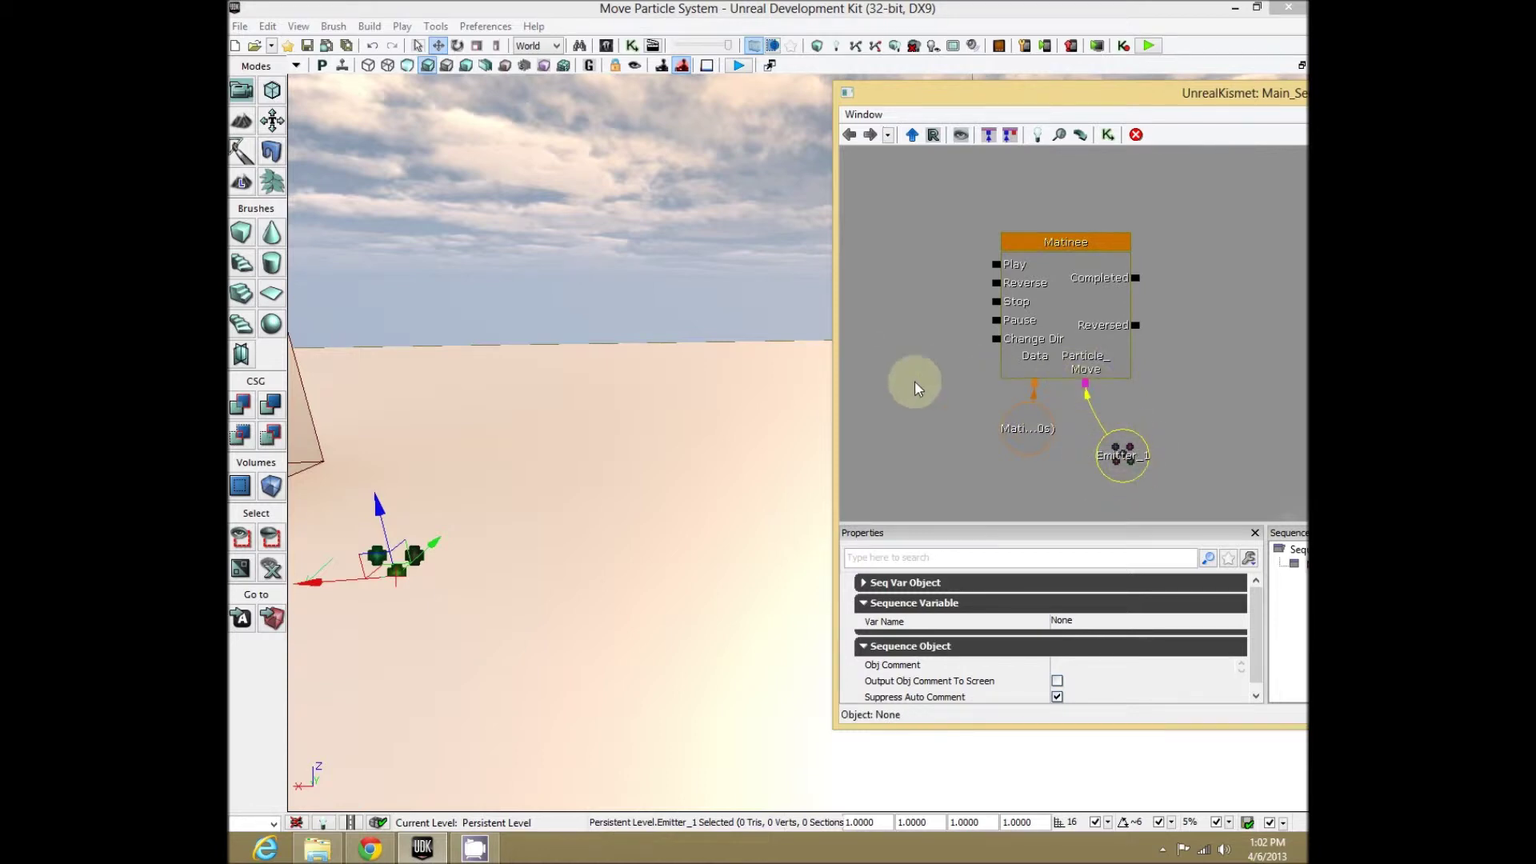
drag(914, 380, 943, 378)
click(987, 415)
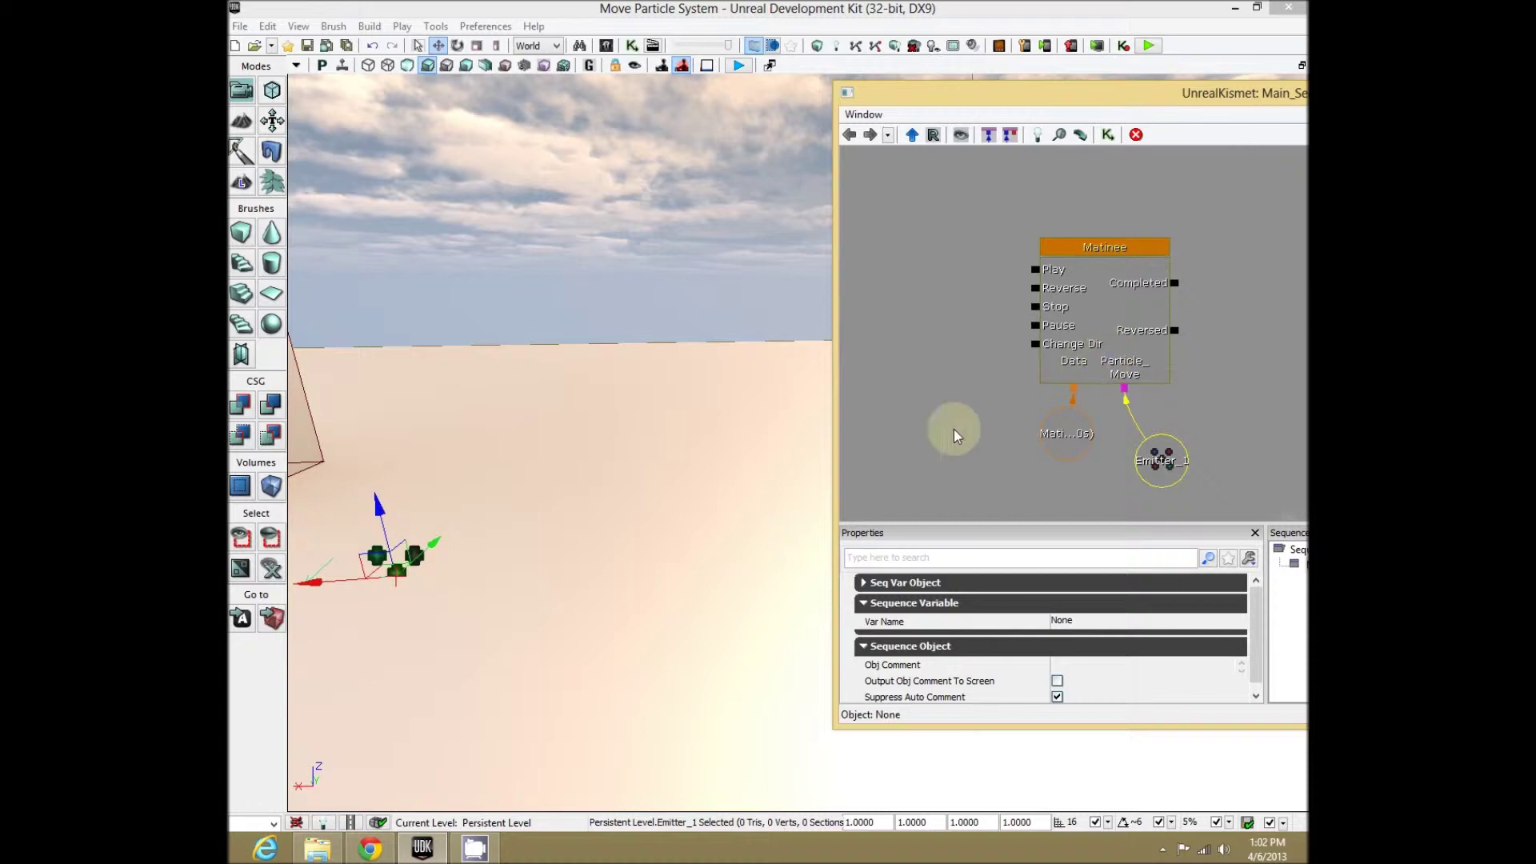
click(1036, 299)
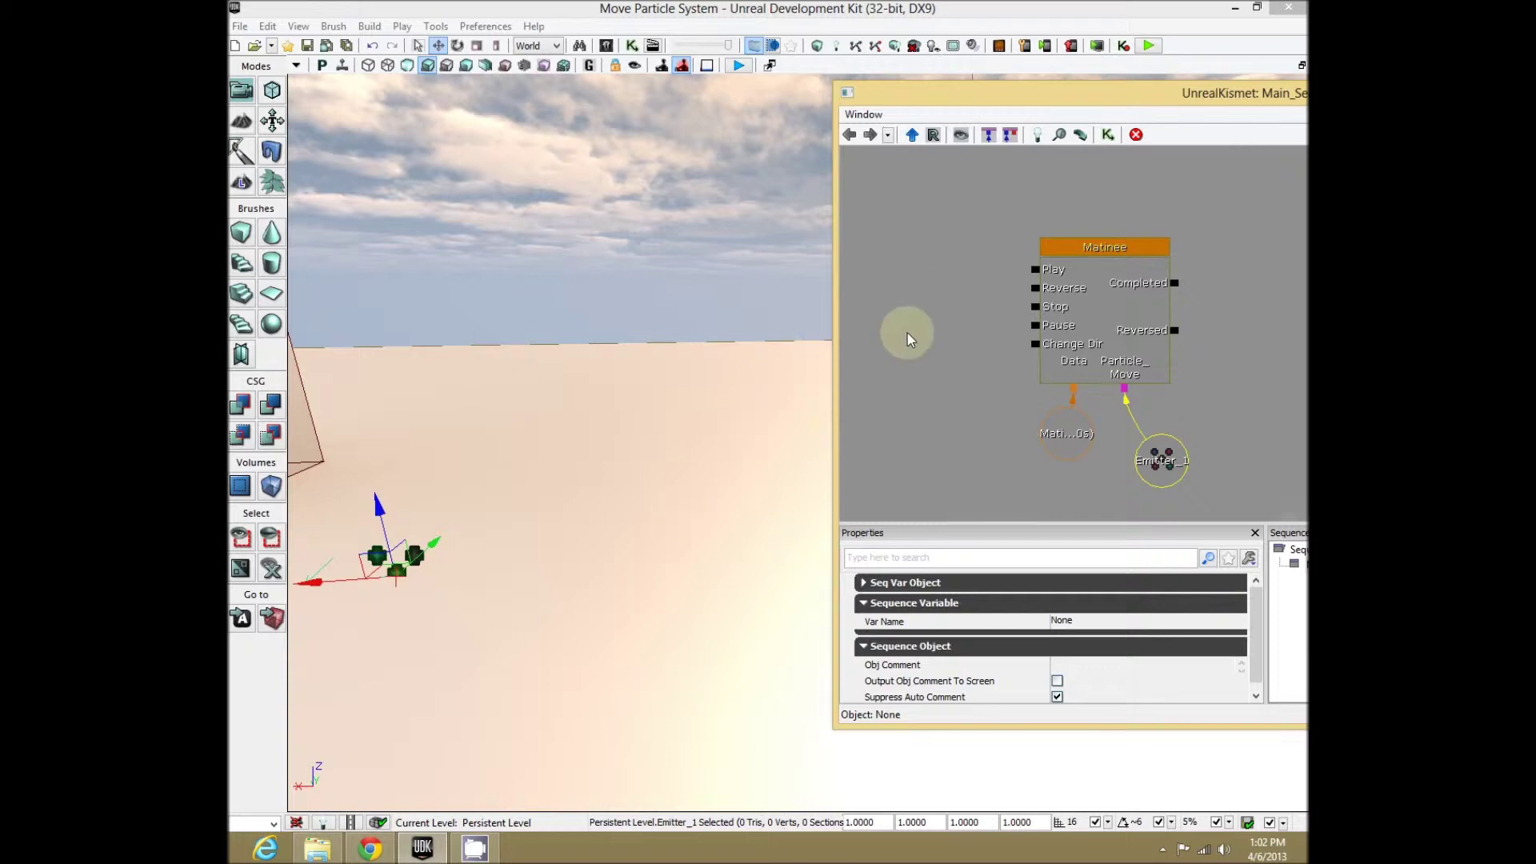
Add a Level Loaded event and wire its Loaded and Visible output to Matinee Play
right_click(908, 308)
mouse_move(980, 391)
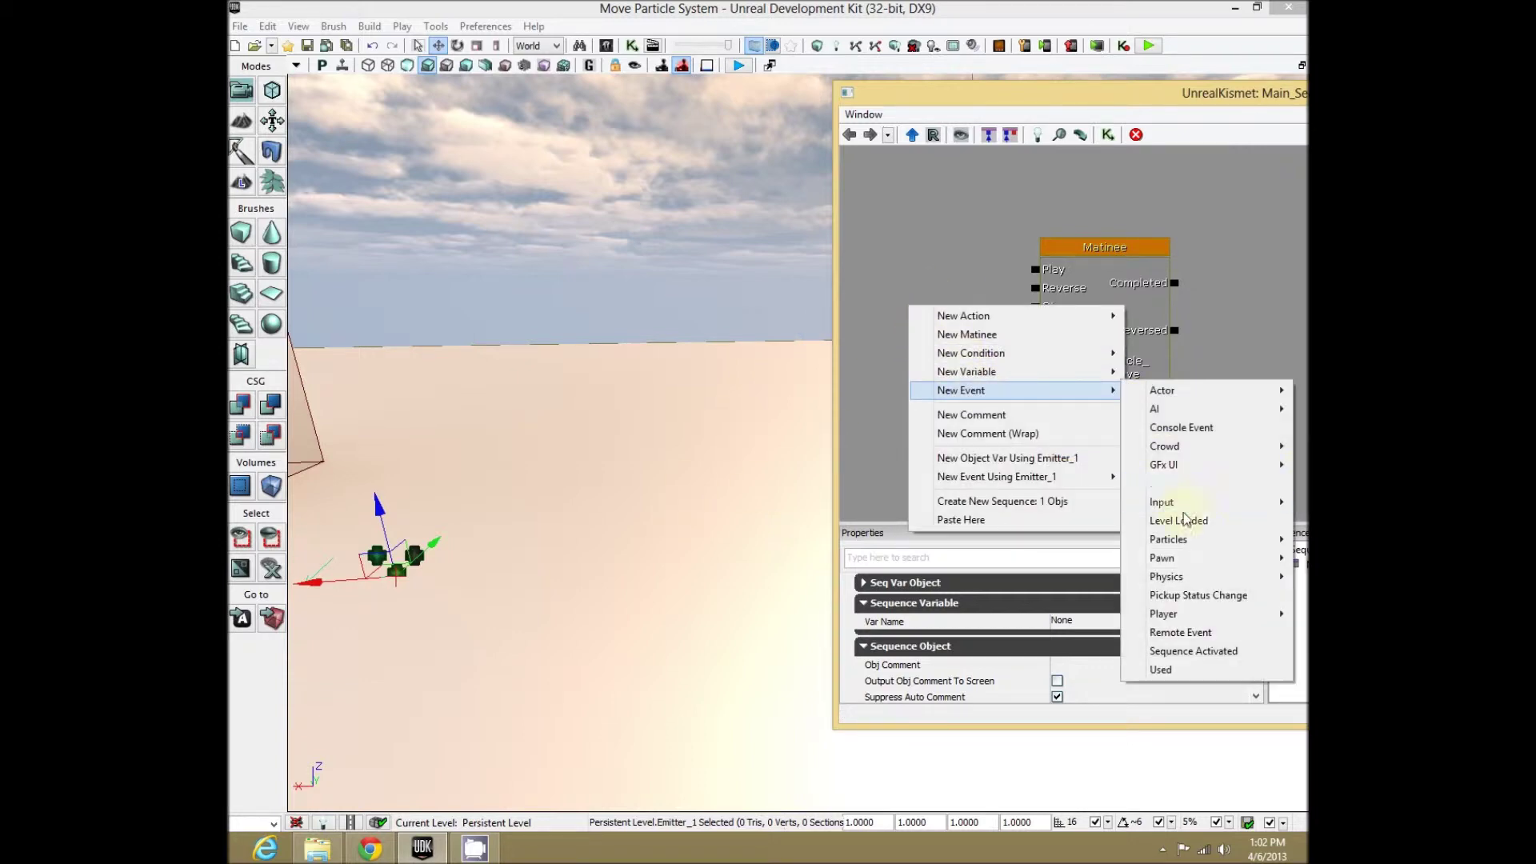
click(1207, 529)
drag(983, 422, 878, 397)
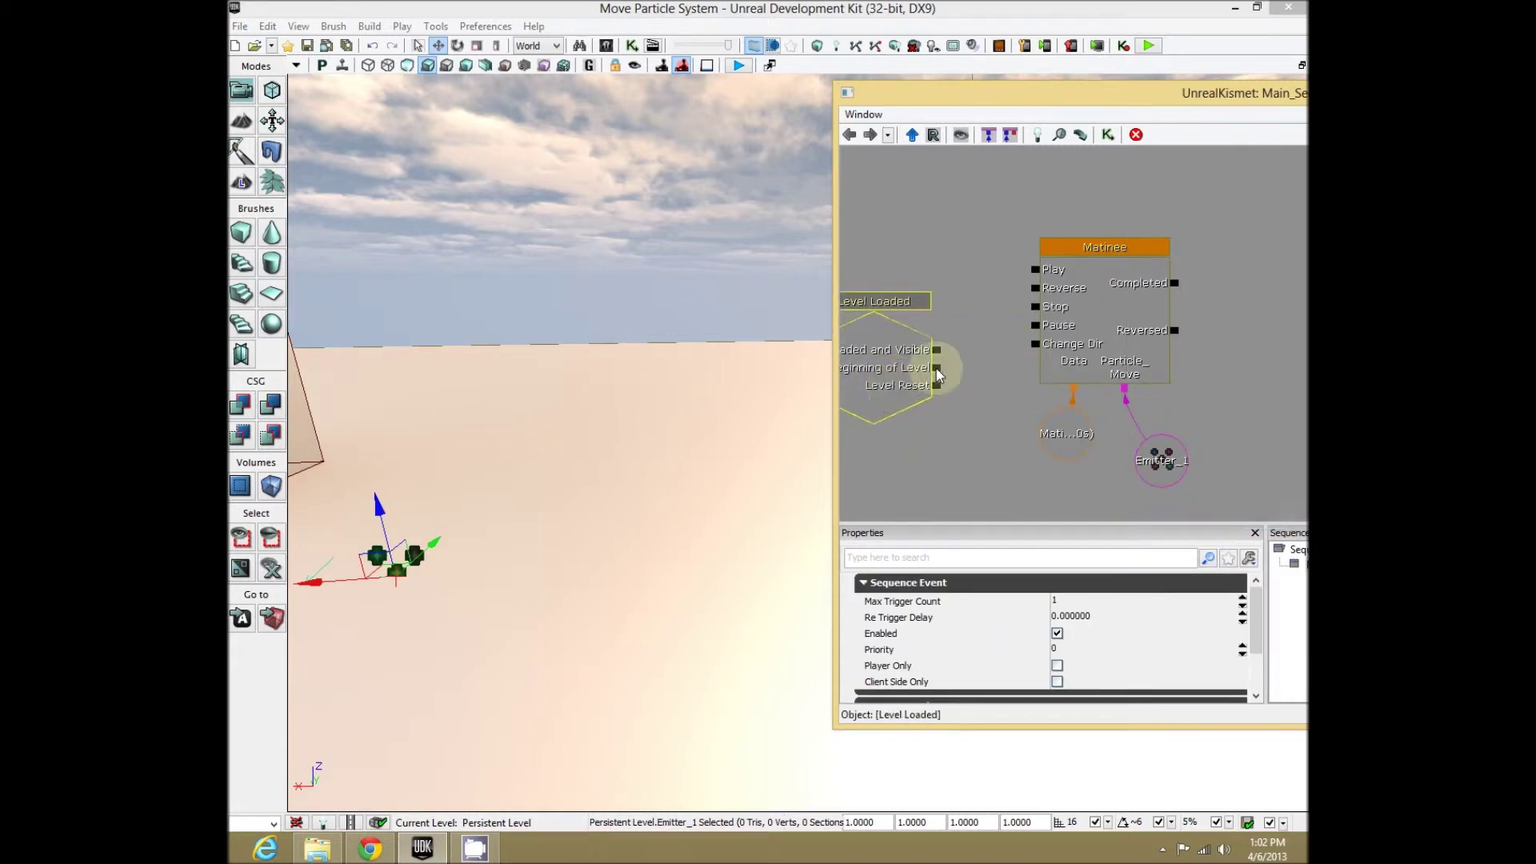
drag(937, 350, 1034, 270)
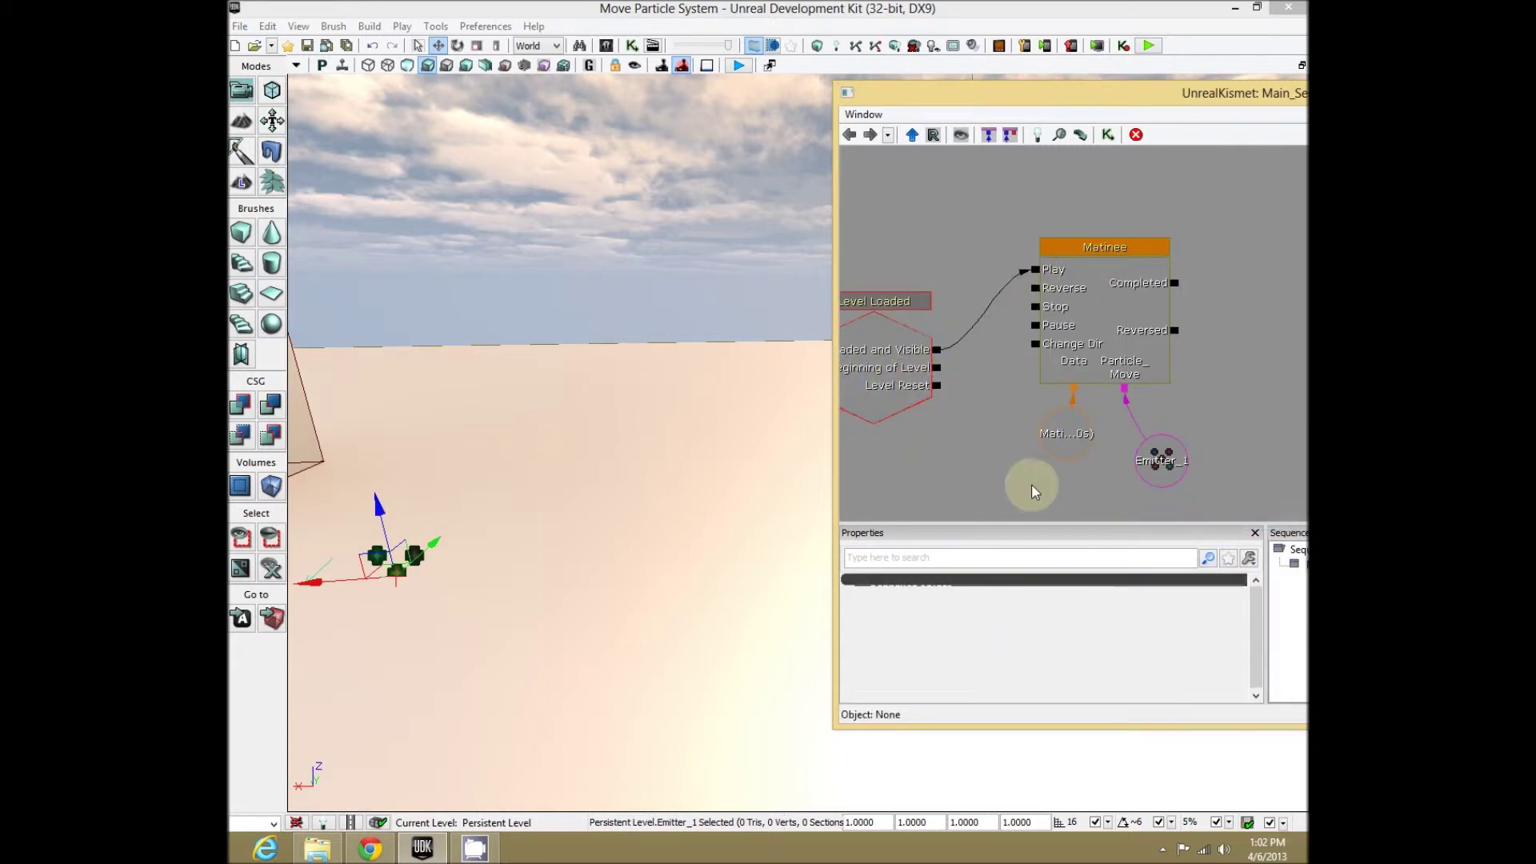
right_drag(632, 539, 562, 542)
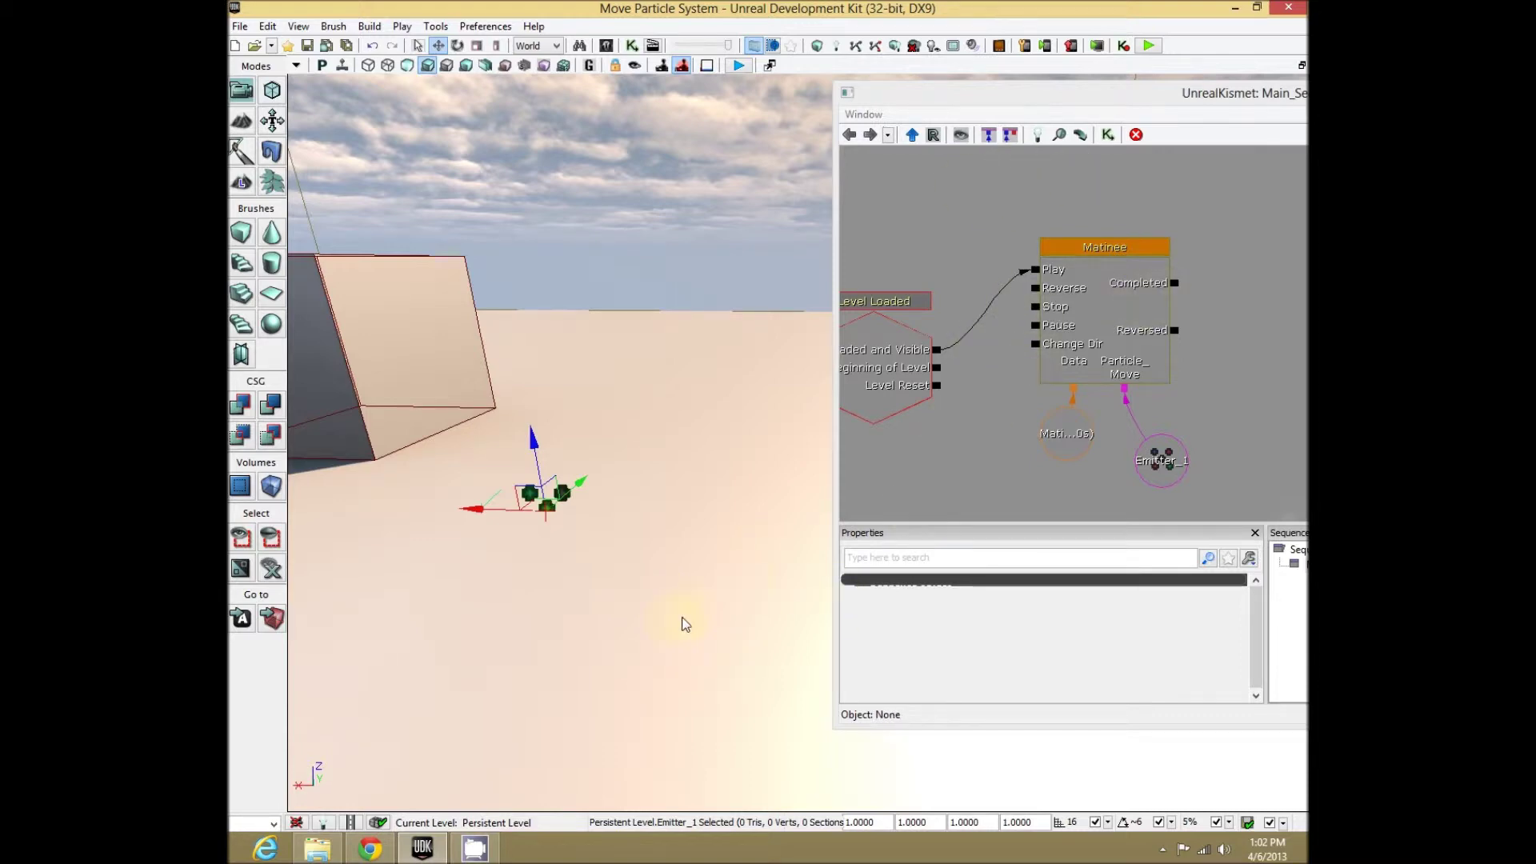
right_click(684, 623)
click(739, 820)
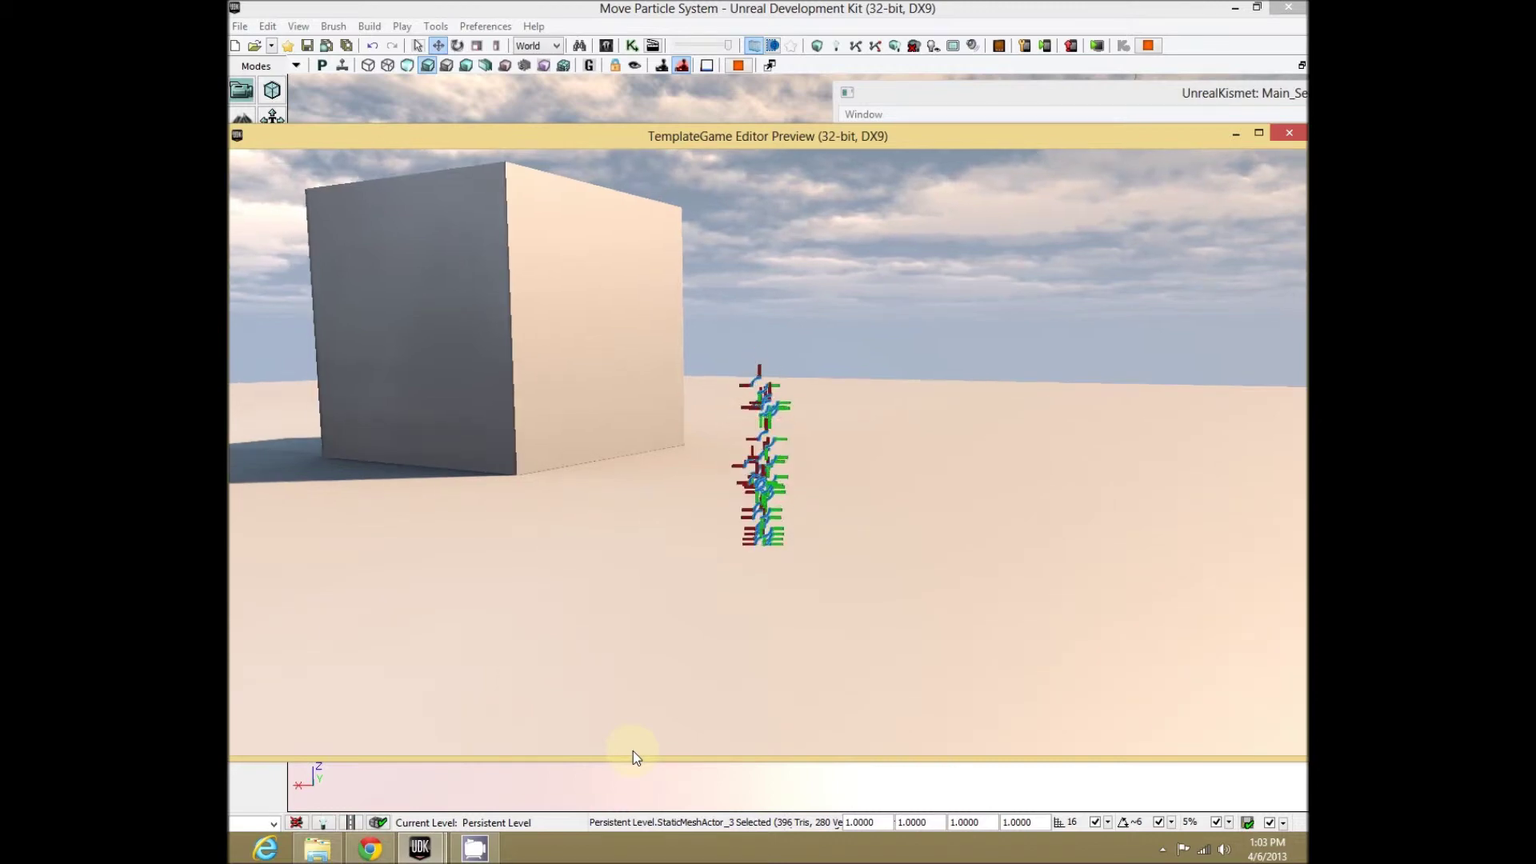
key(w)
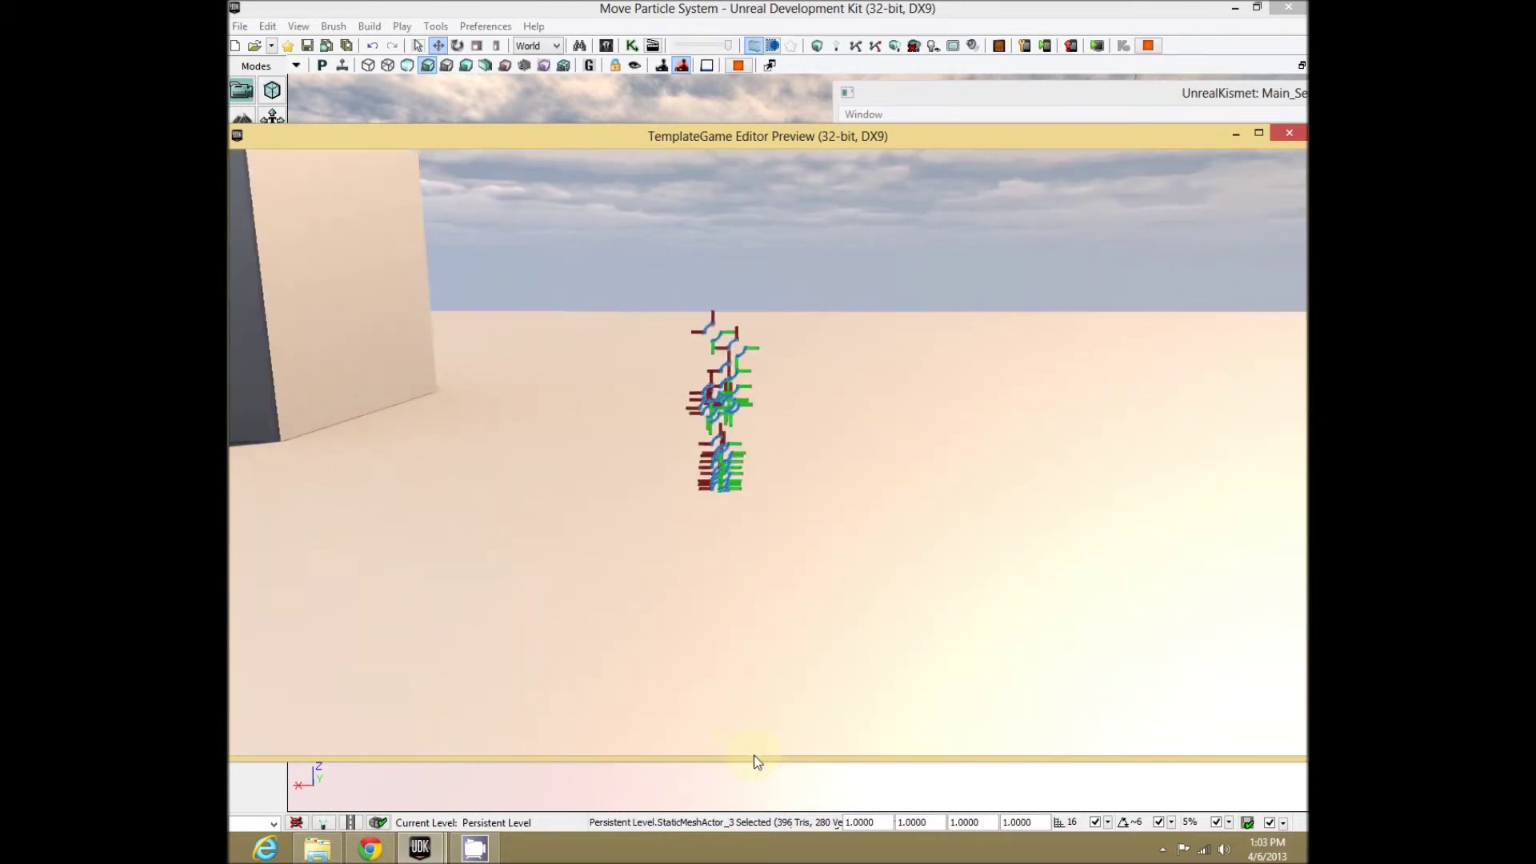
key(Escape)
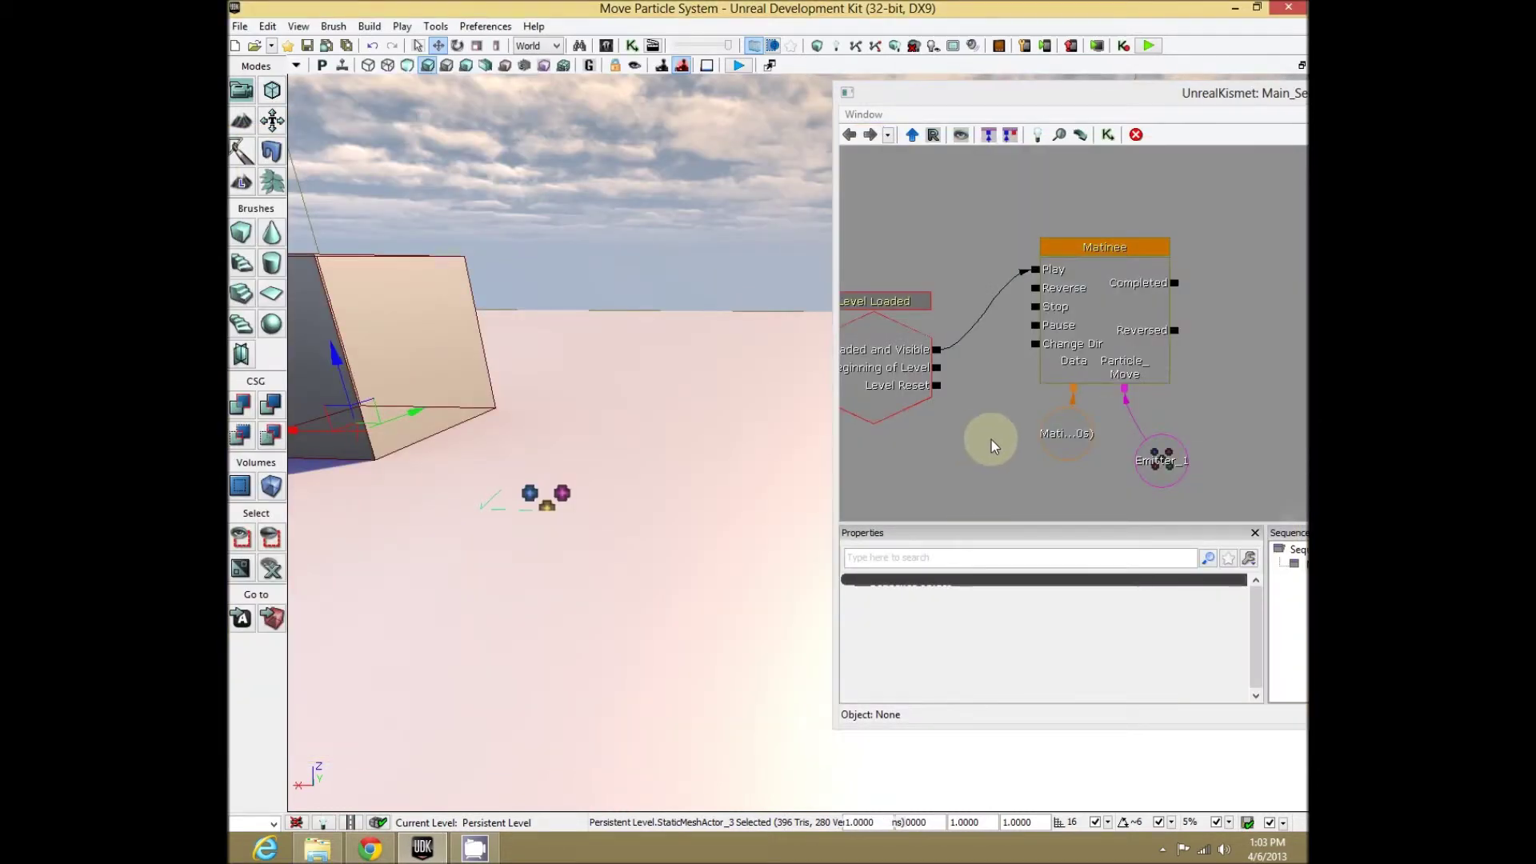
double_click(1112, 284)
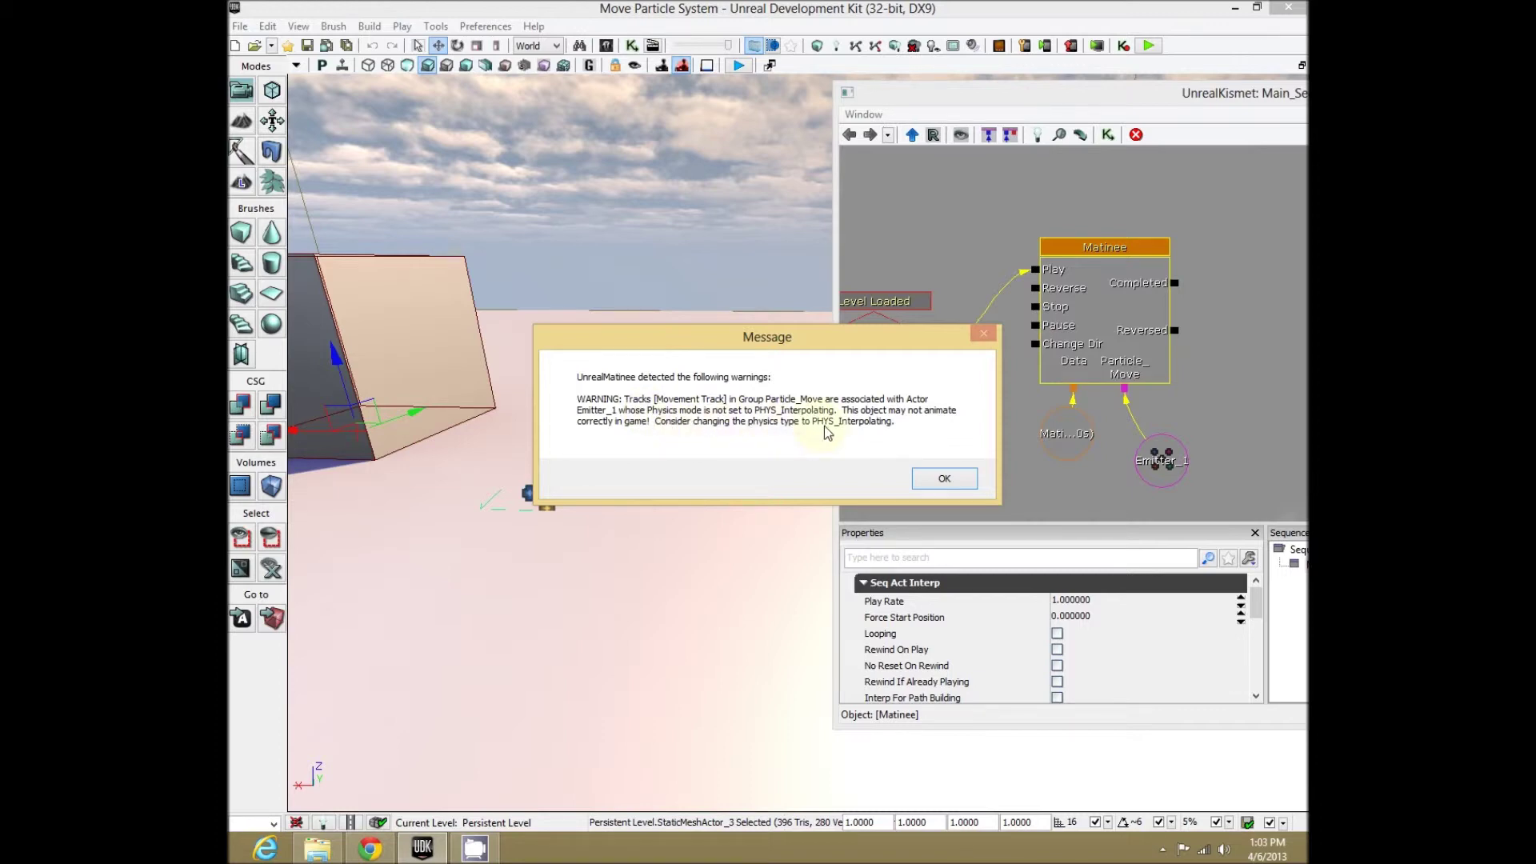
click(944, 479)
click(656, 352)
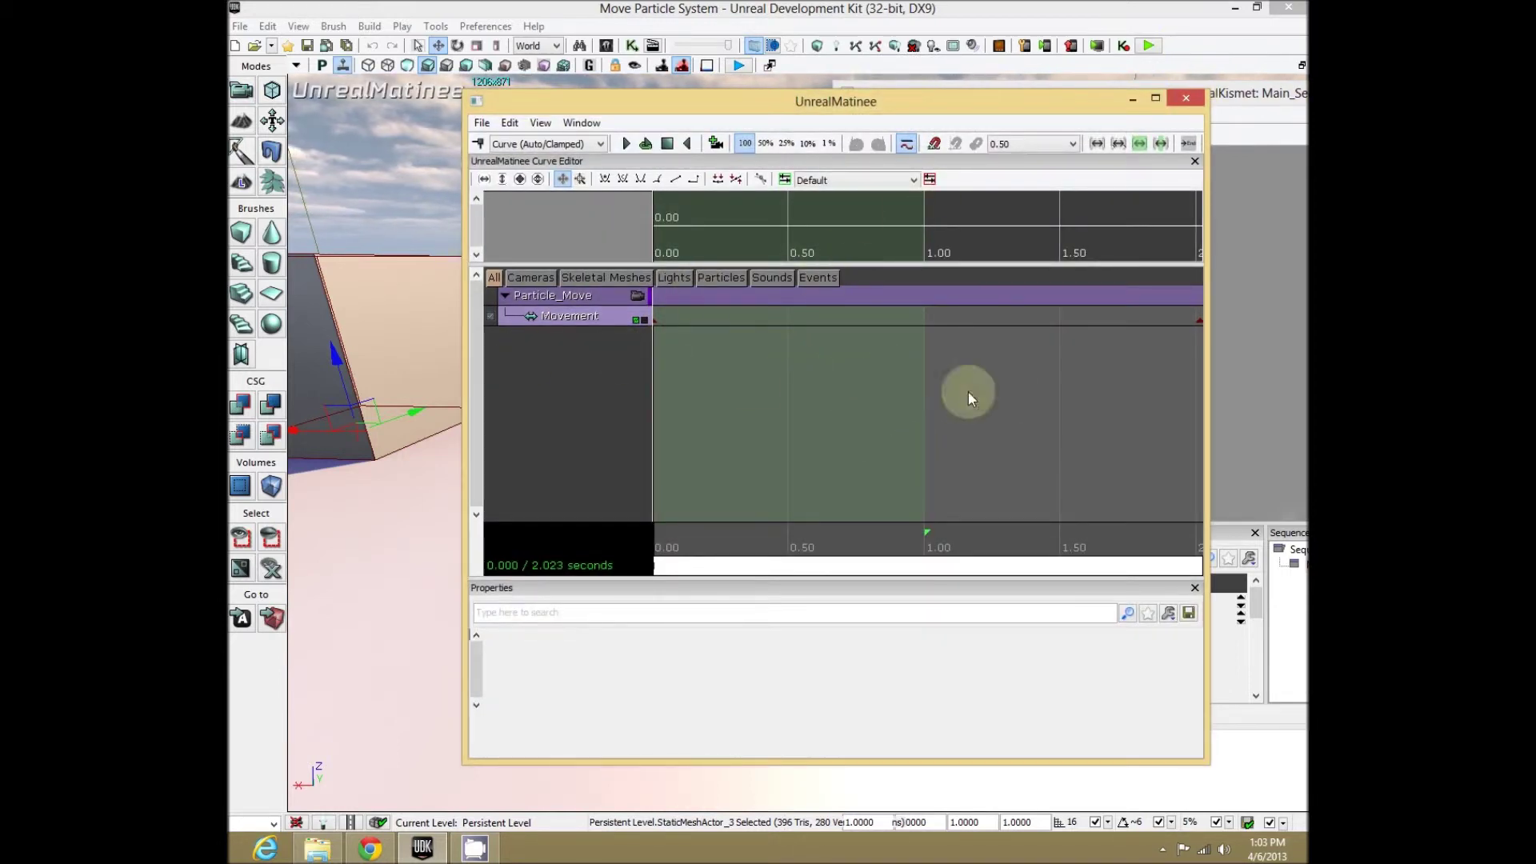
drag(800, 104, 1019, 133)
mouse_move(1024, 564)
mouse_down()
mouse_move(1207, 583)
mouse_move(1052, 568)
mouse_up()
drag(1140, 132, 937, 208)
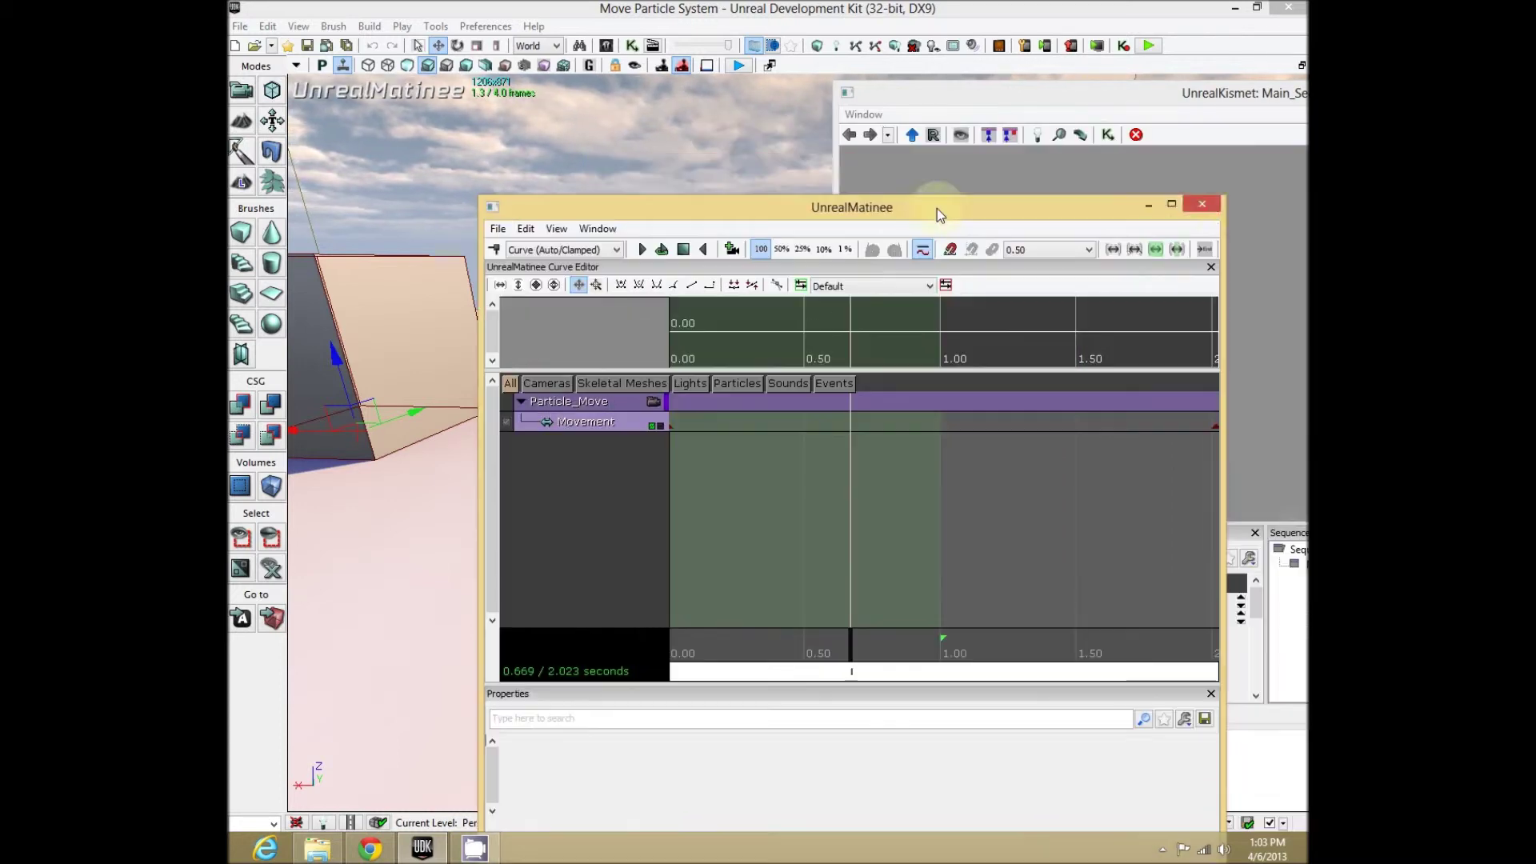
click(1204, 206)
mouse_move(726, 692)
right_down()
mouse_move(679, 662)
mouse_move(706, 703)
right_up()
scroll(707, 703, up, 4)
scroll(688, 693, down, 4)
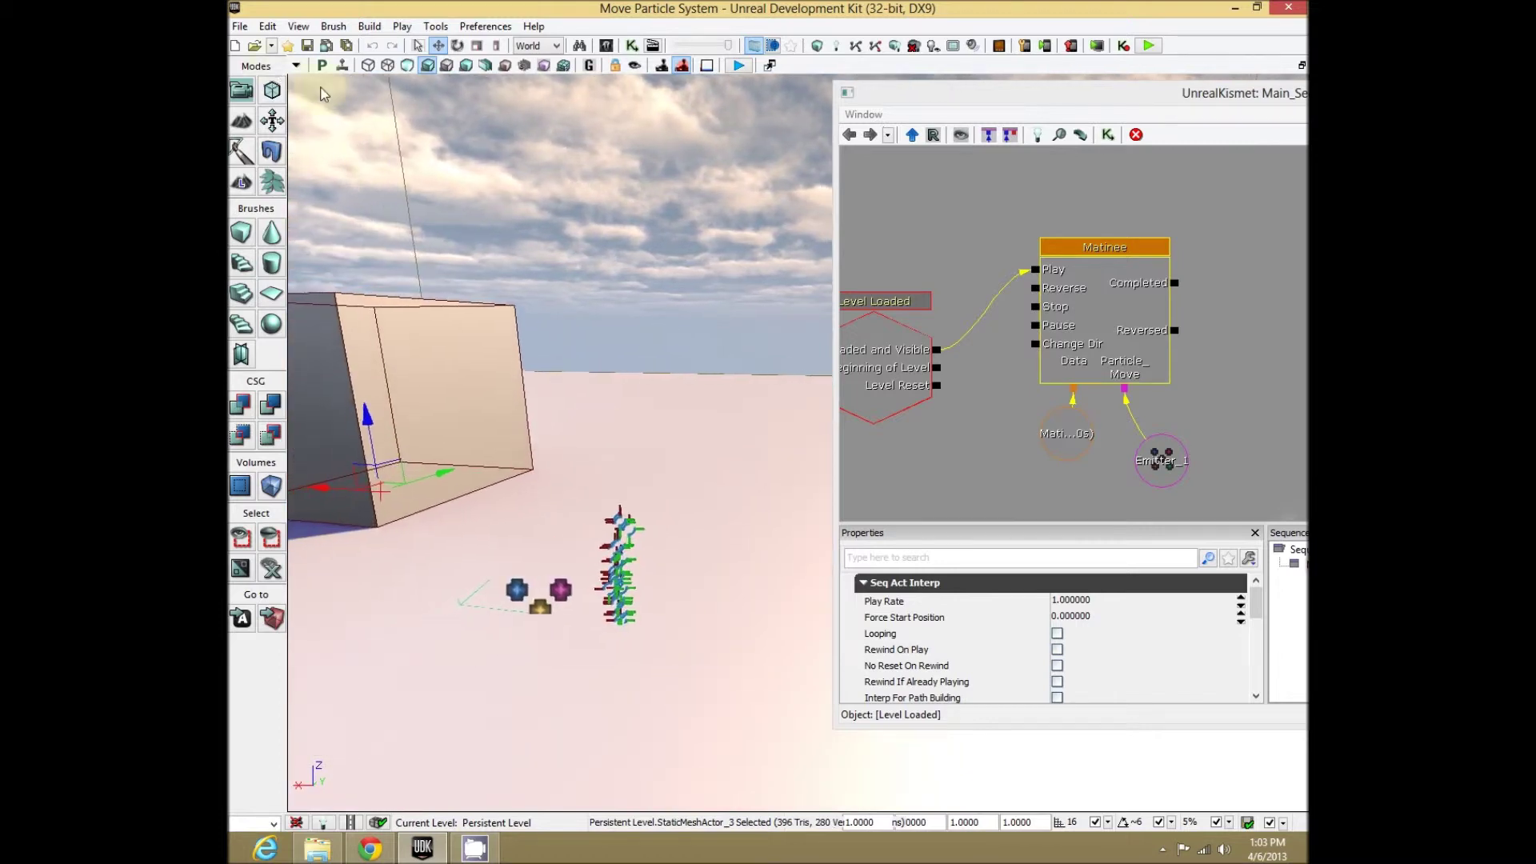
Turn on real-time viewport updates and open Emitter_1's Properties window
click(344, 67)
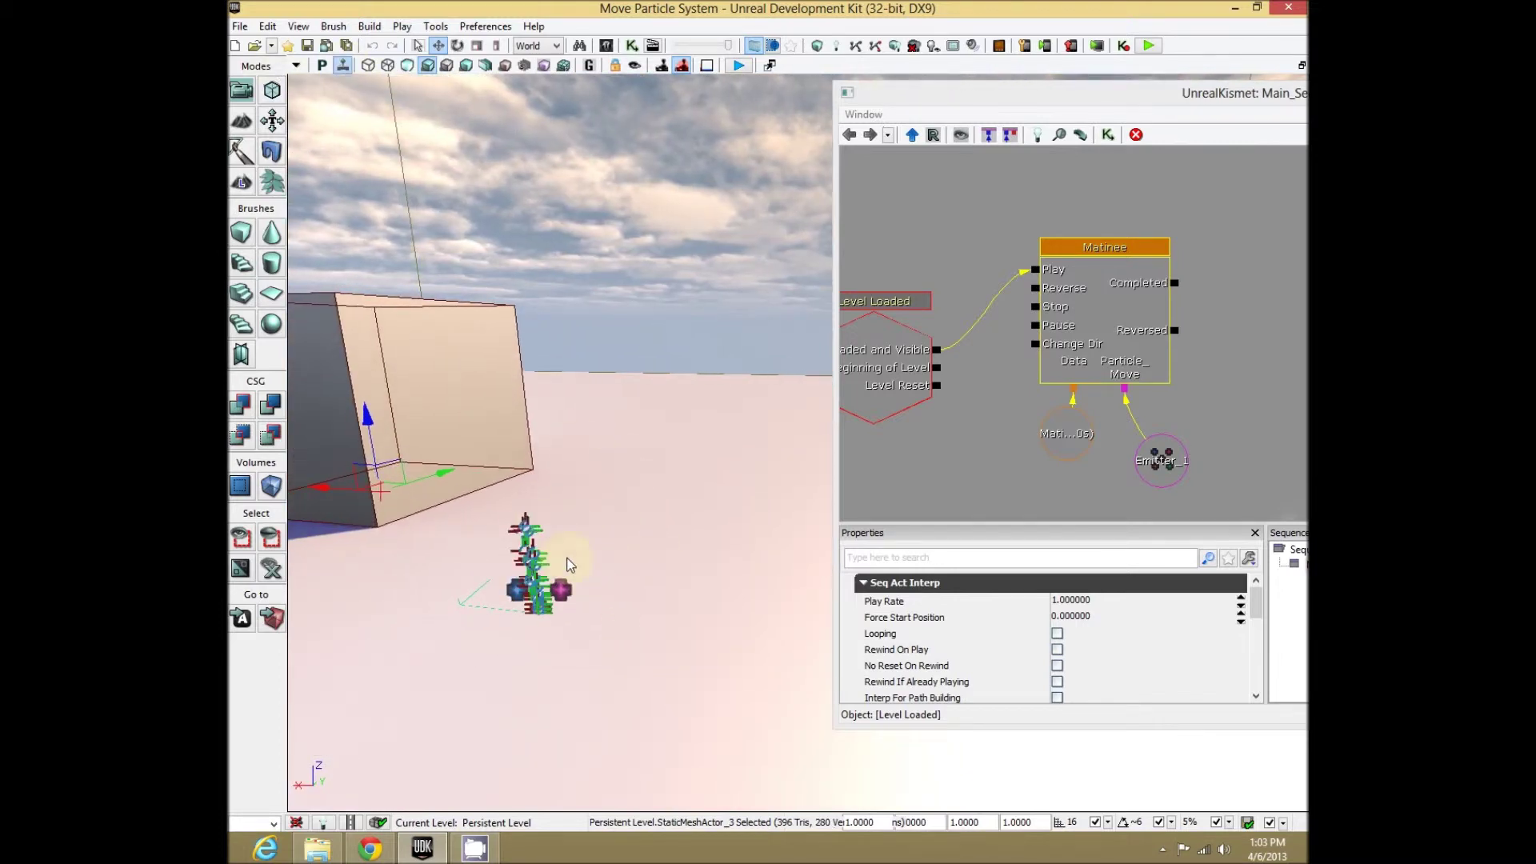
click(562, 588)
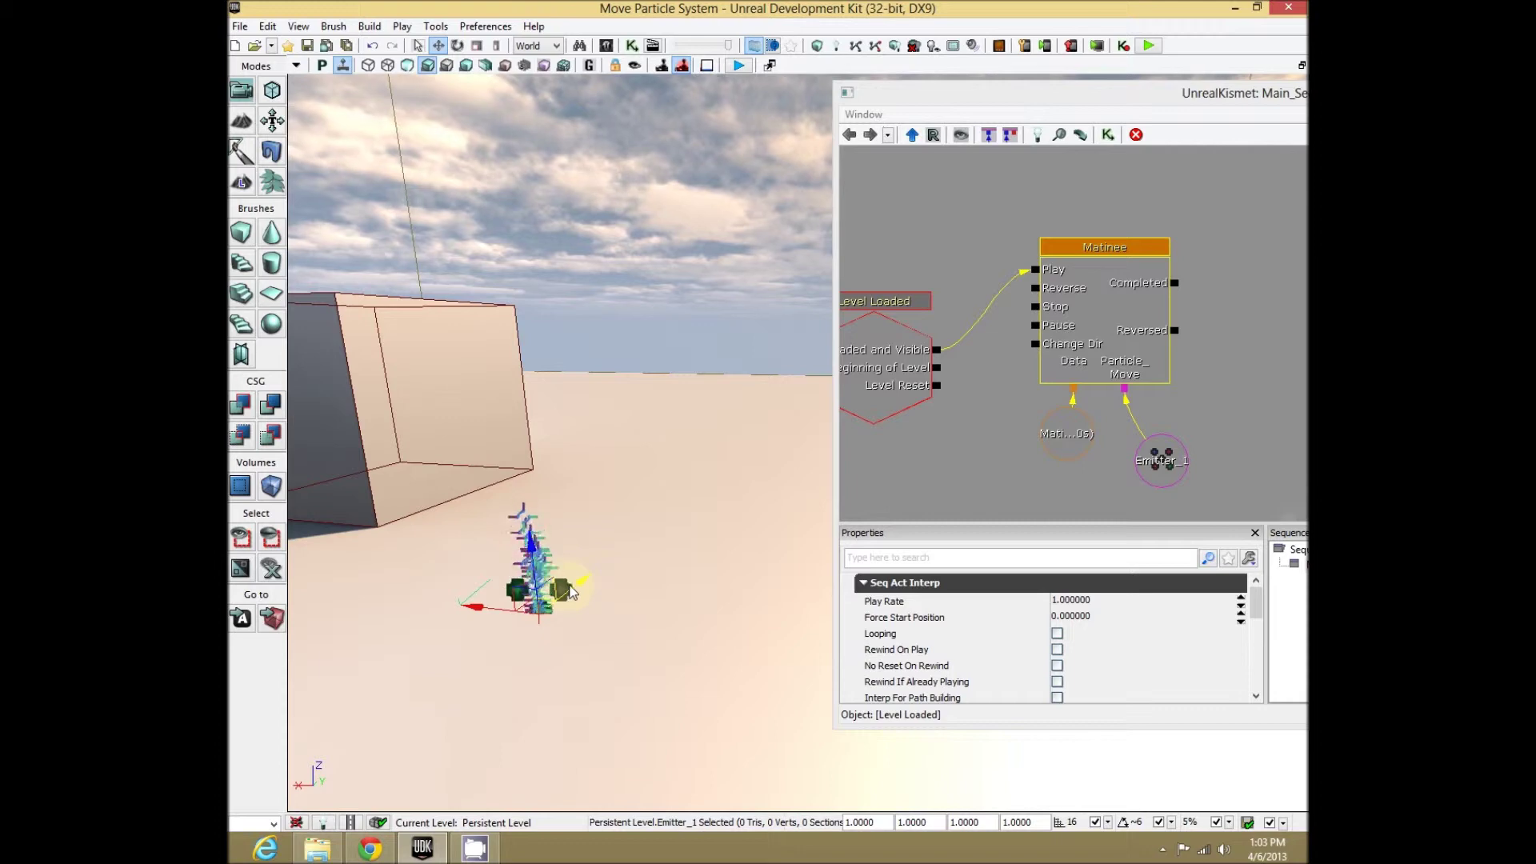
right_click(564, 590)
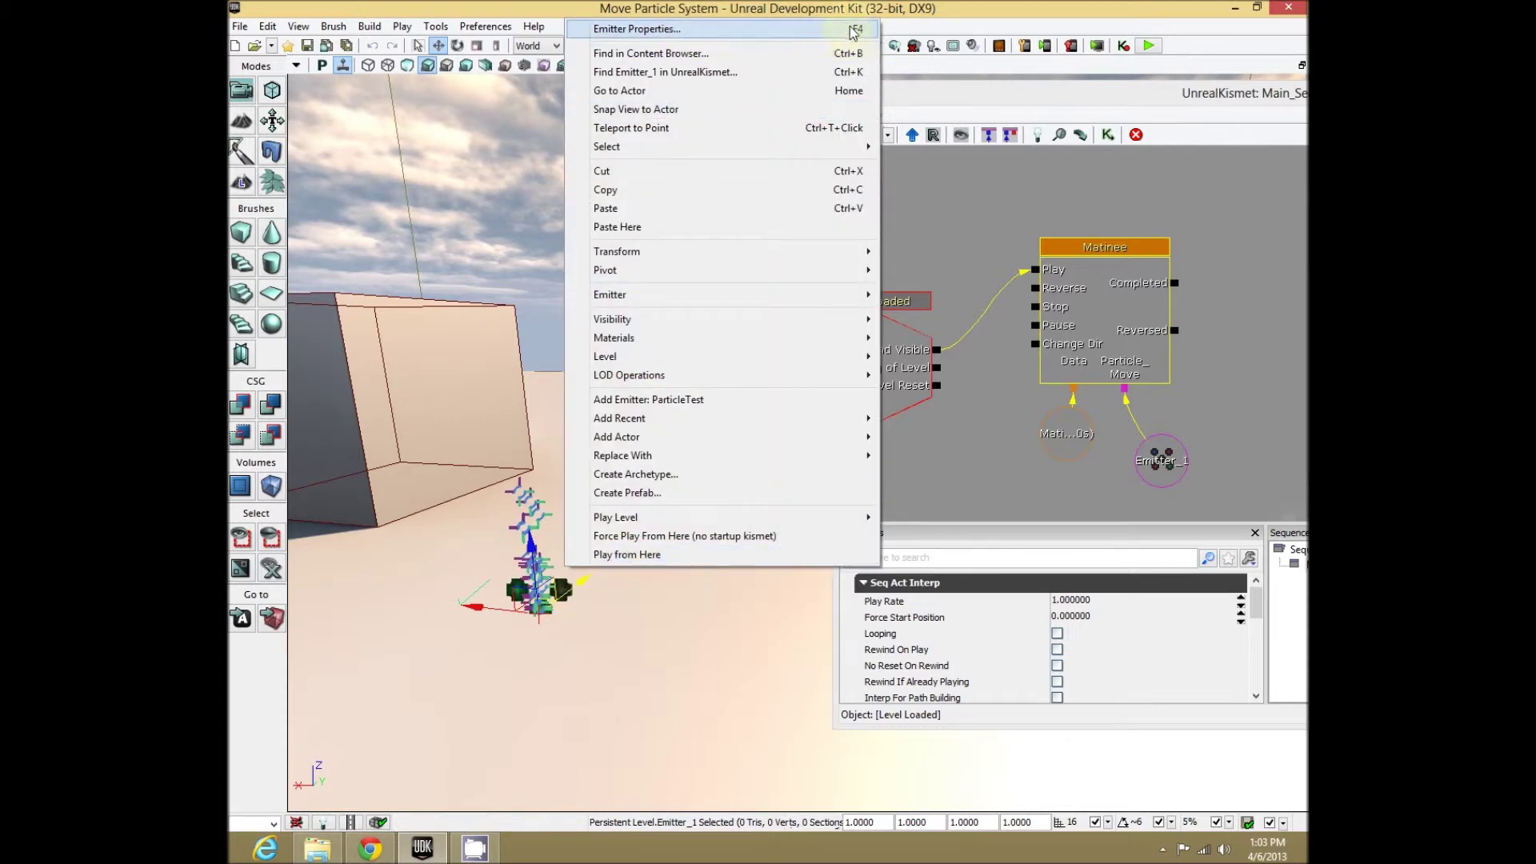
click(819, 31)
drag(400, 66, 729, 129)
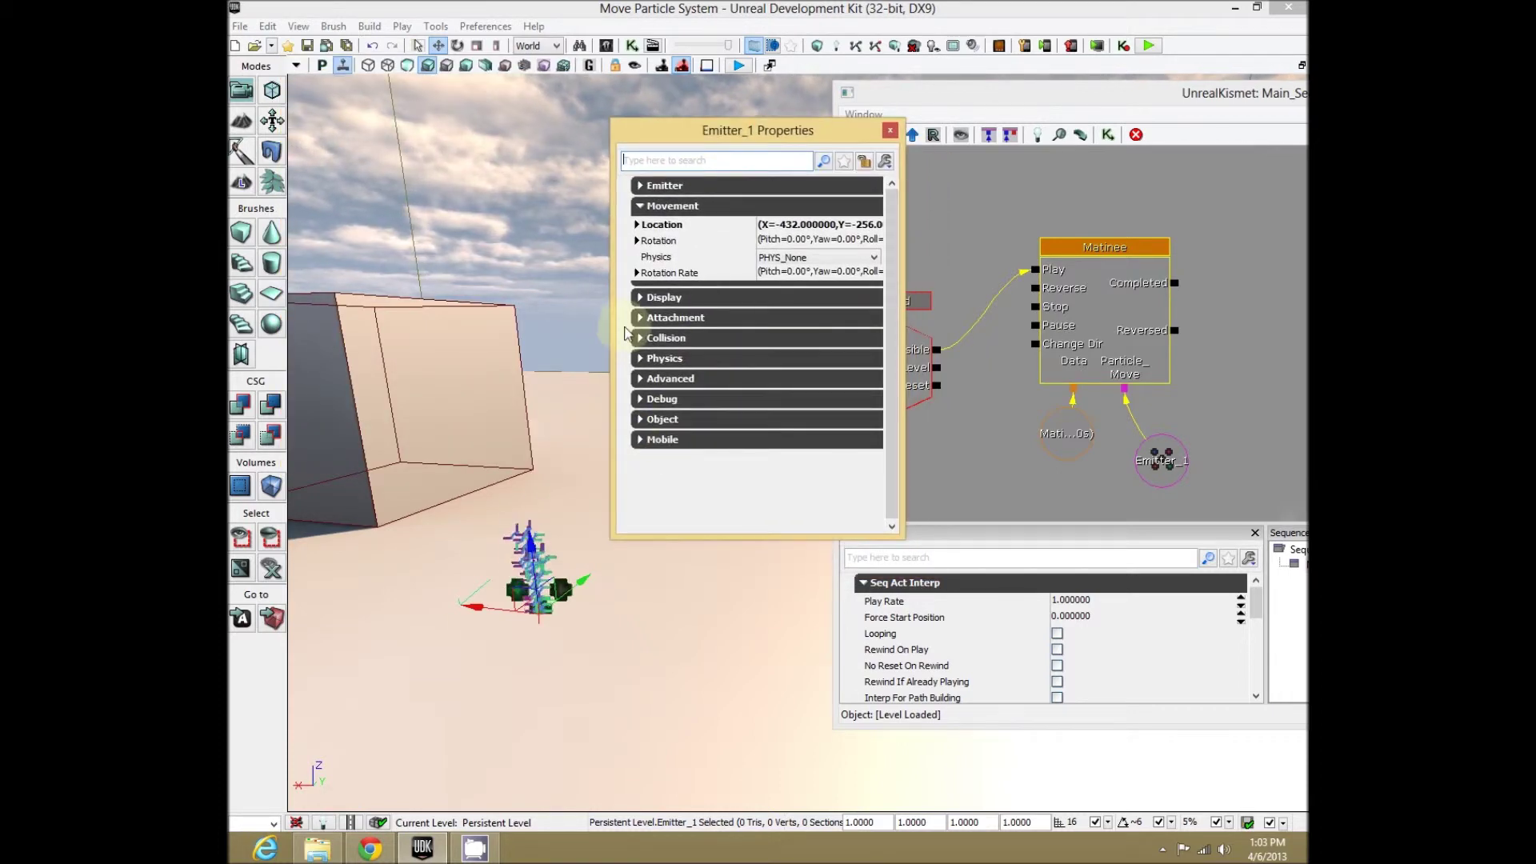
Expand and collapse the Emitter, Movement, Display, Attachment, Collision and Physics categories
click(644, 336)
click(644, 335)
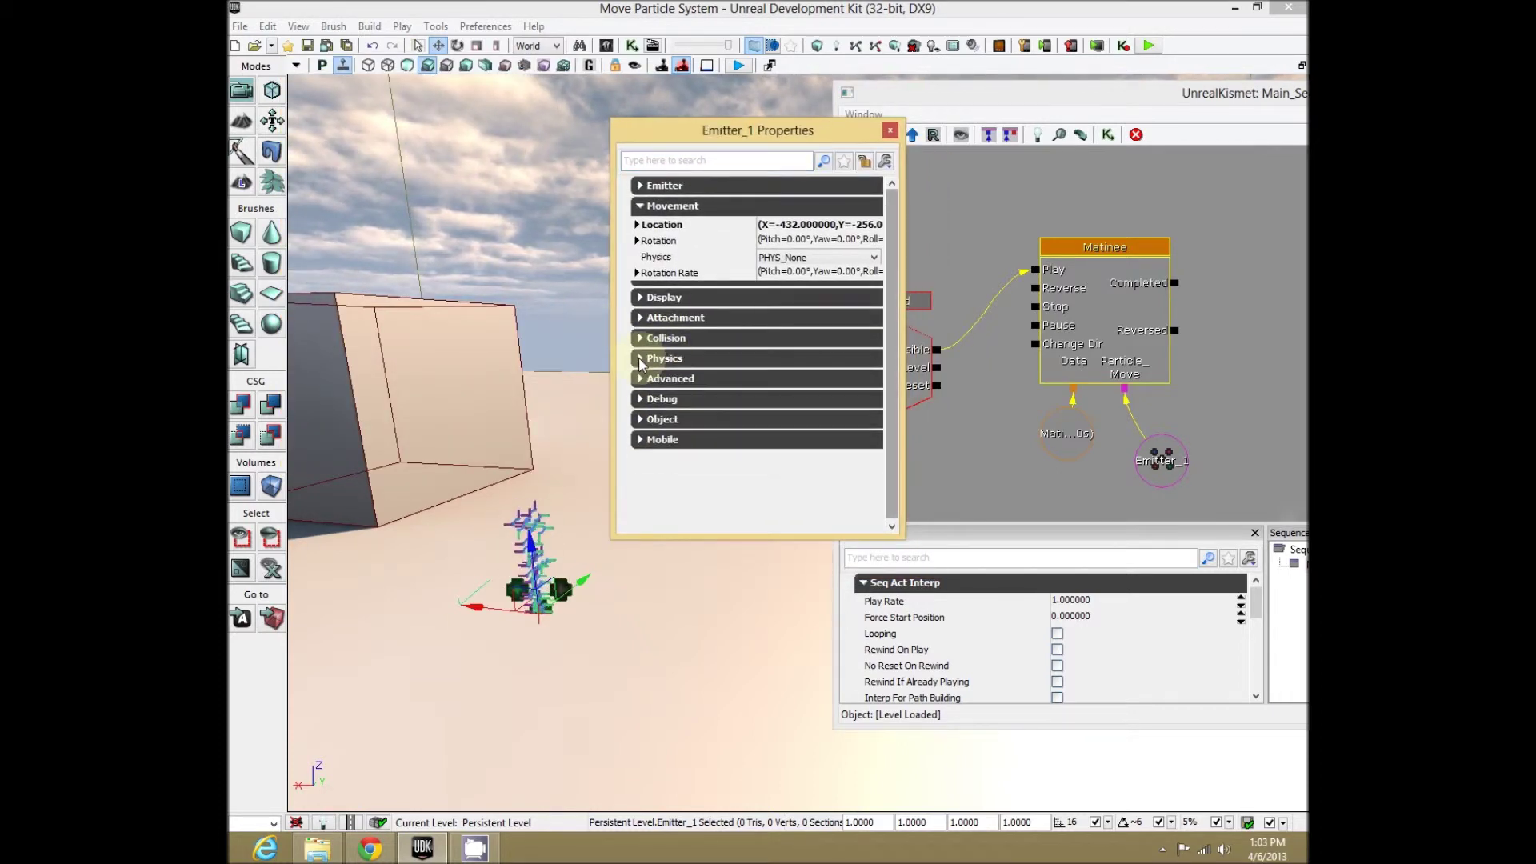
click(656, 298)
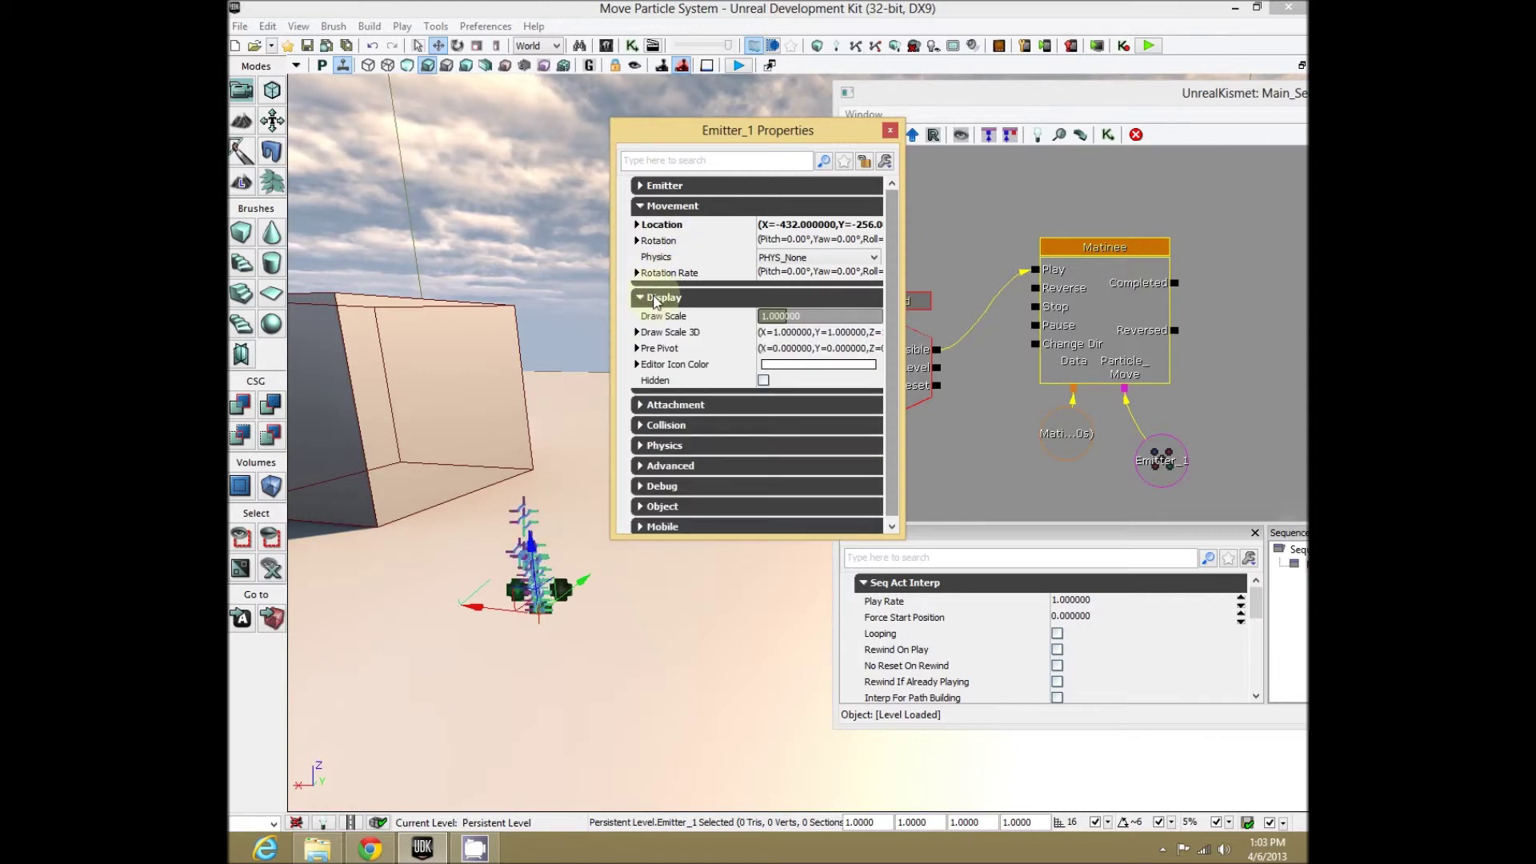
click(655, 298)
click(662, 185)
click(665, 373)
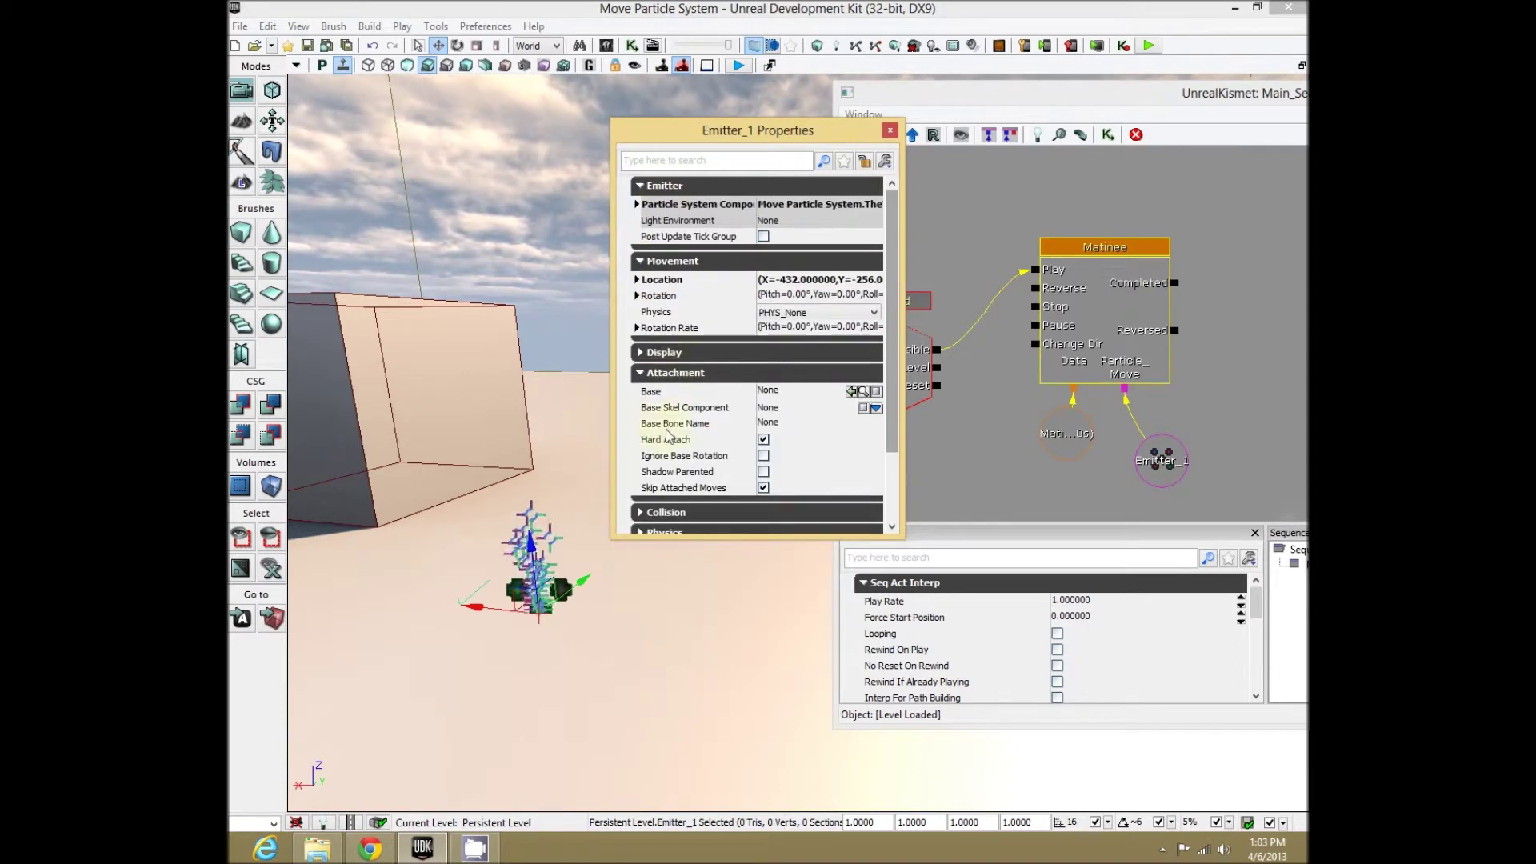
click(652, 512)
click(665, 186)
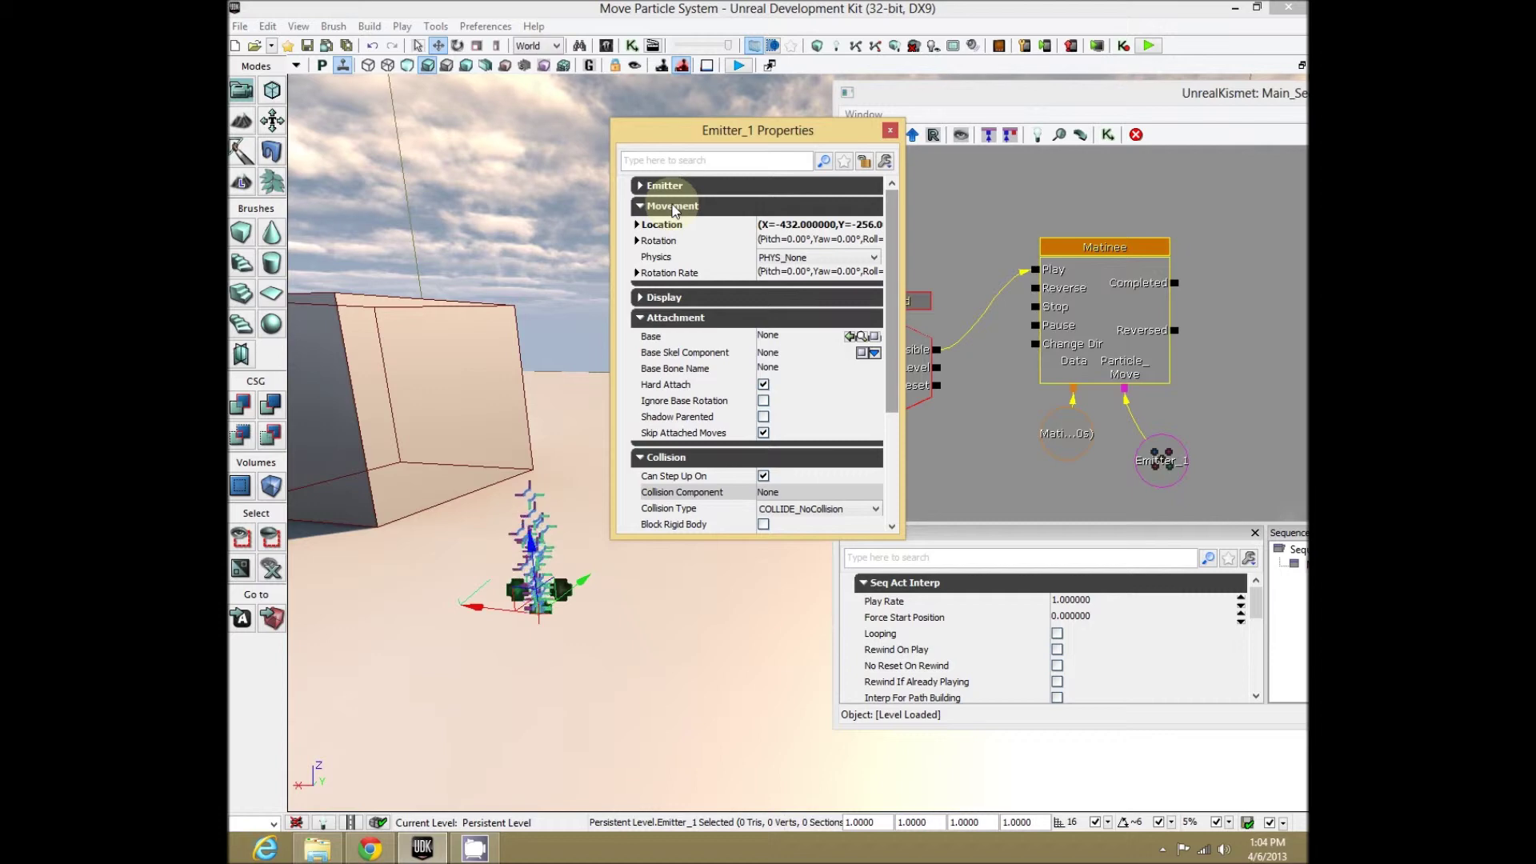
click(666, 298)
click(668, 301)
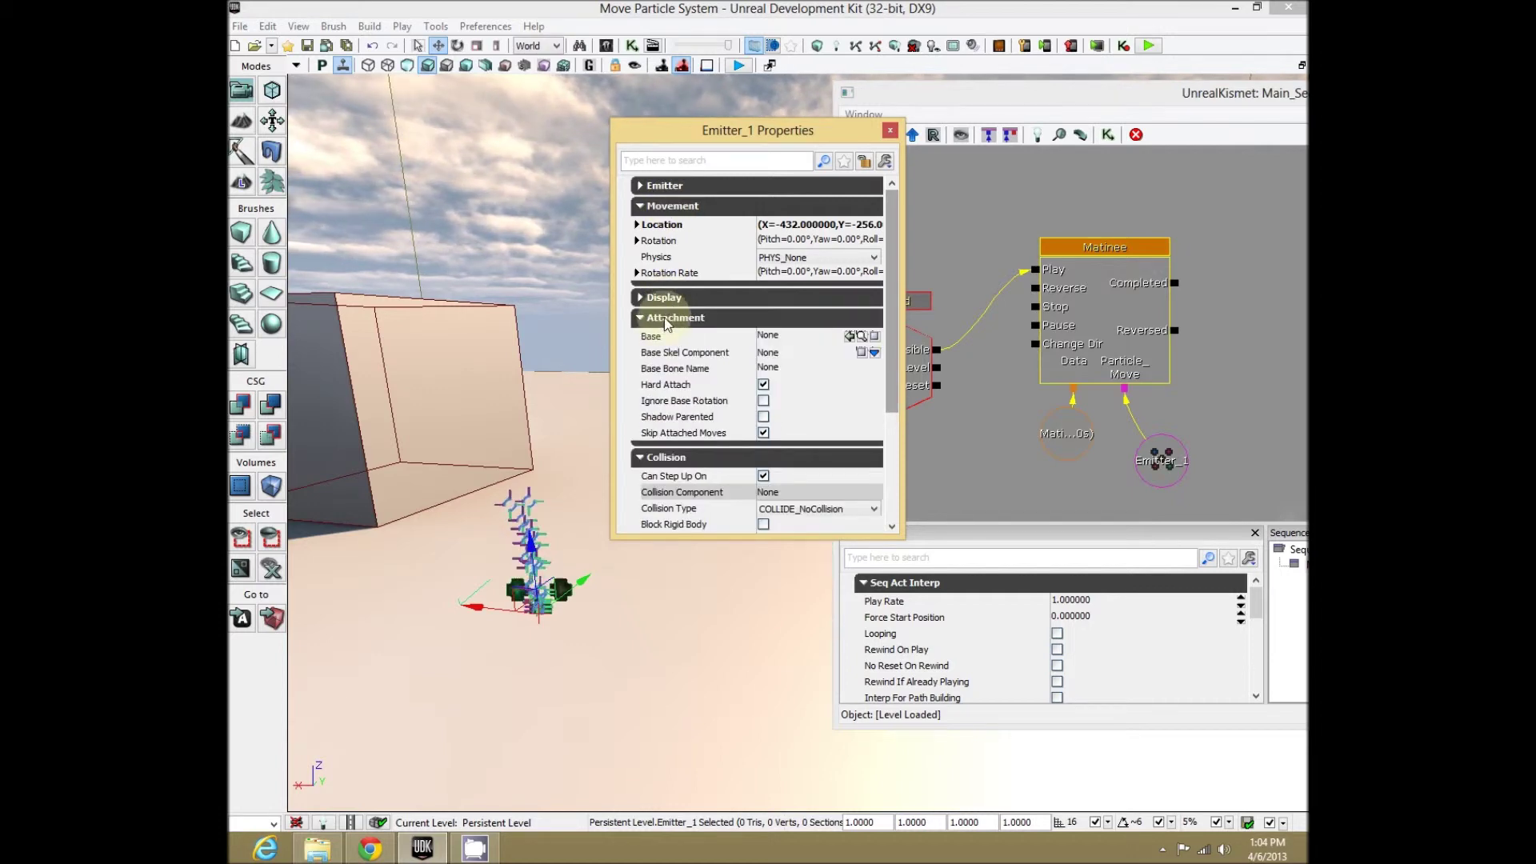
click(667, 319)
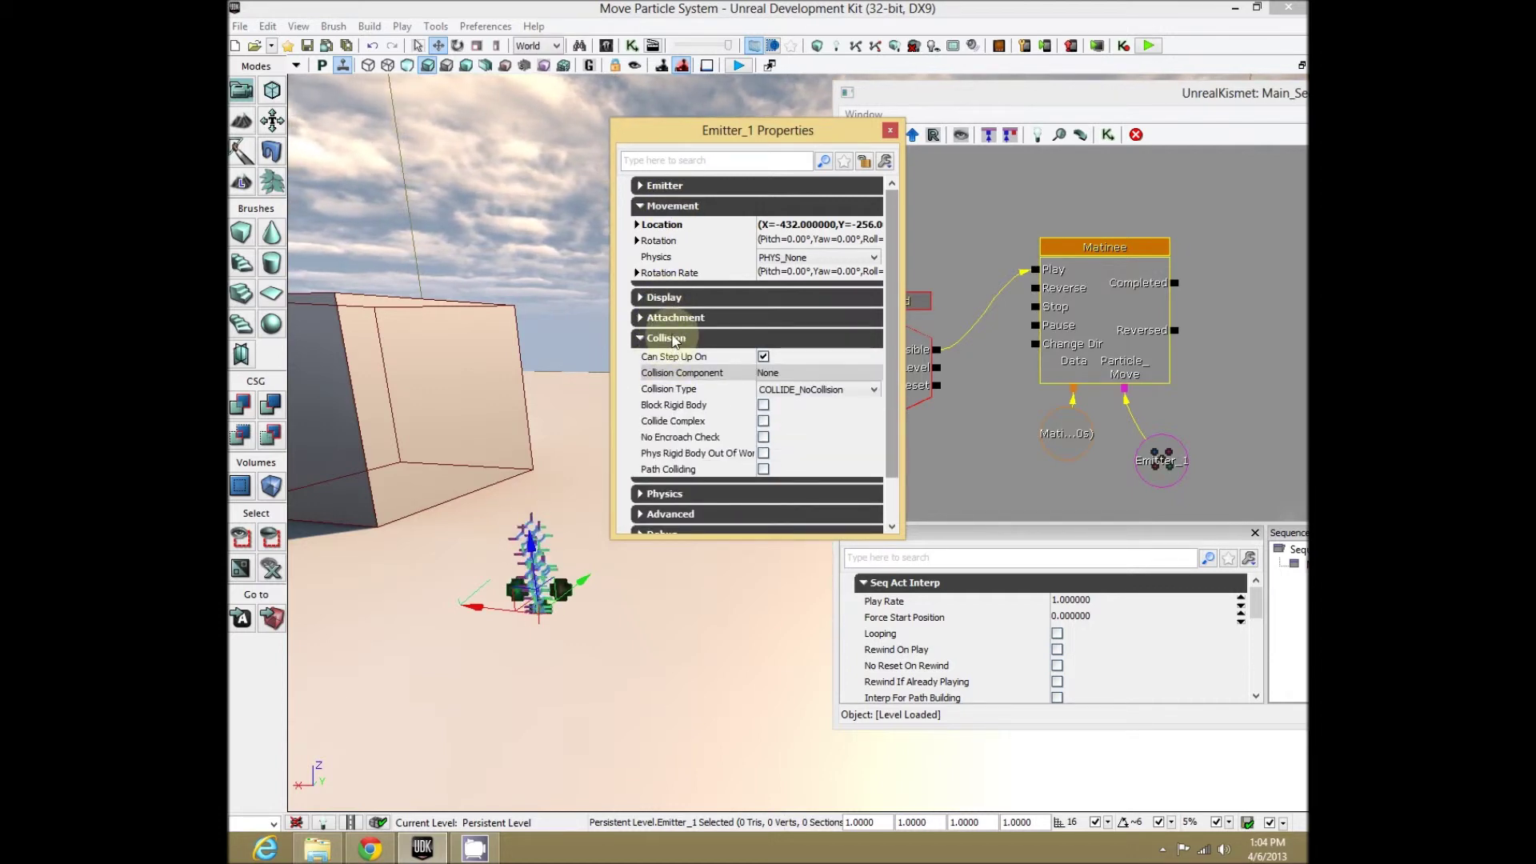
click(675, 339)
click(701, 359)
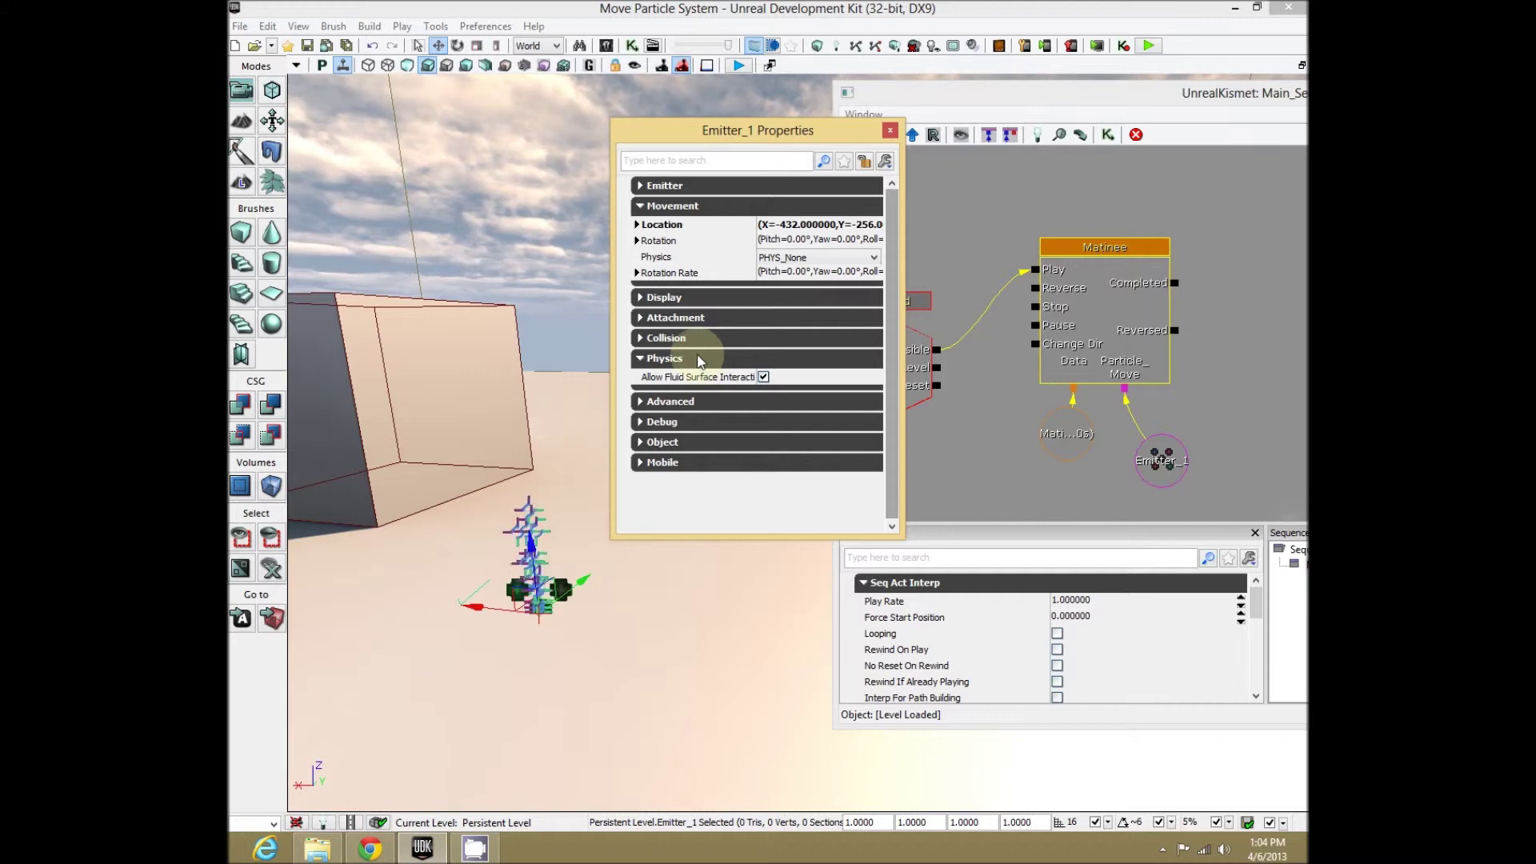
click(699, 359)
click(672, 185)
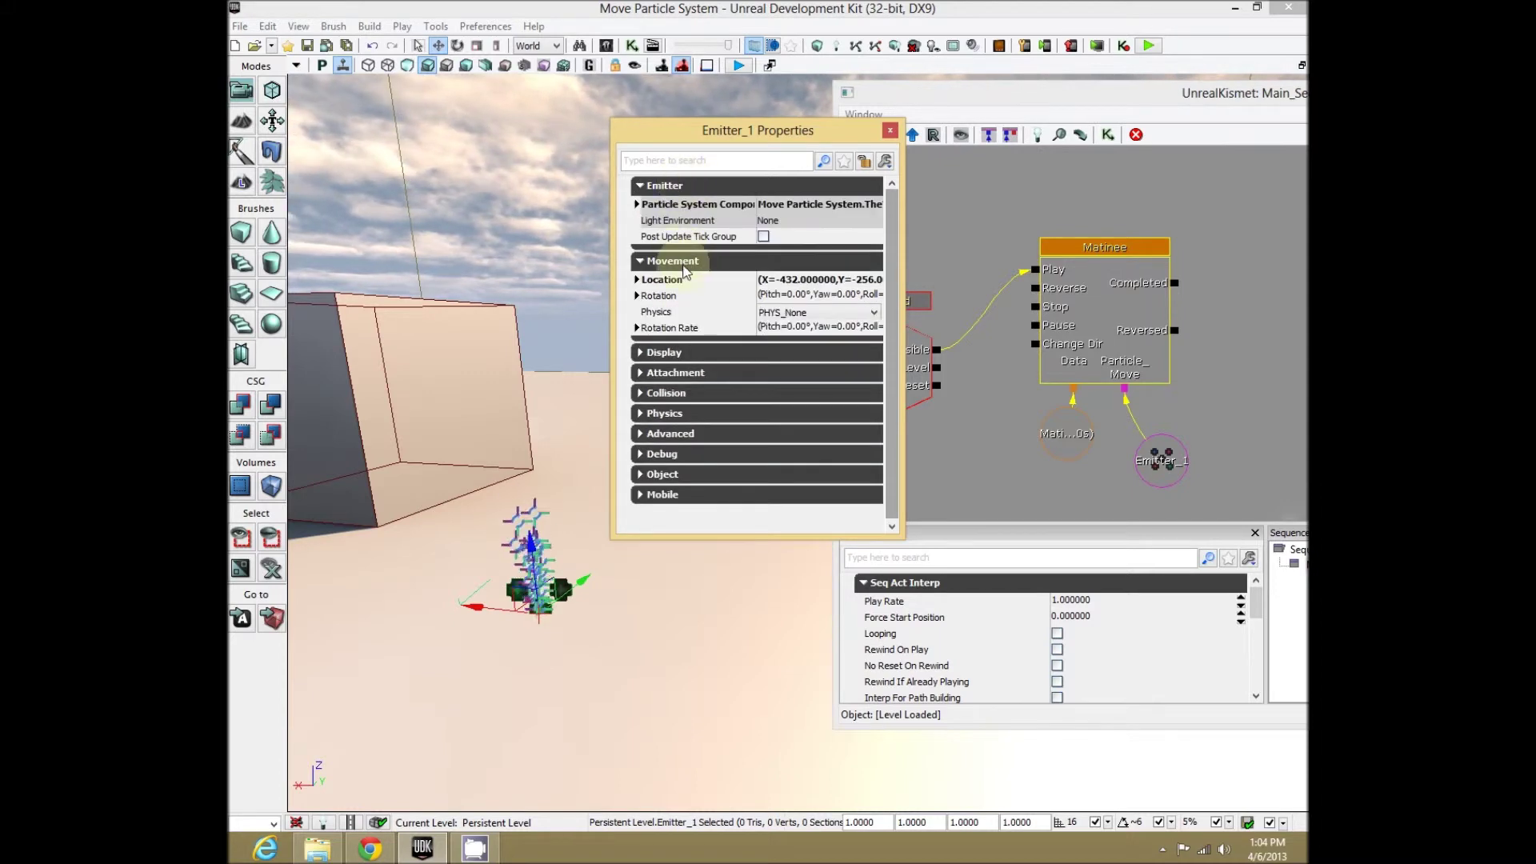
click(680, 262)
click(681, 287)
click(680, 388)
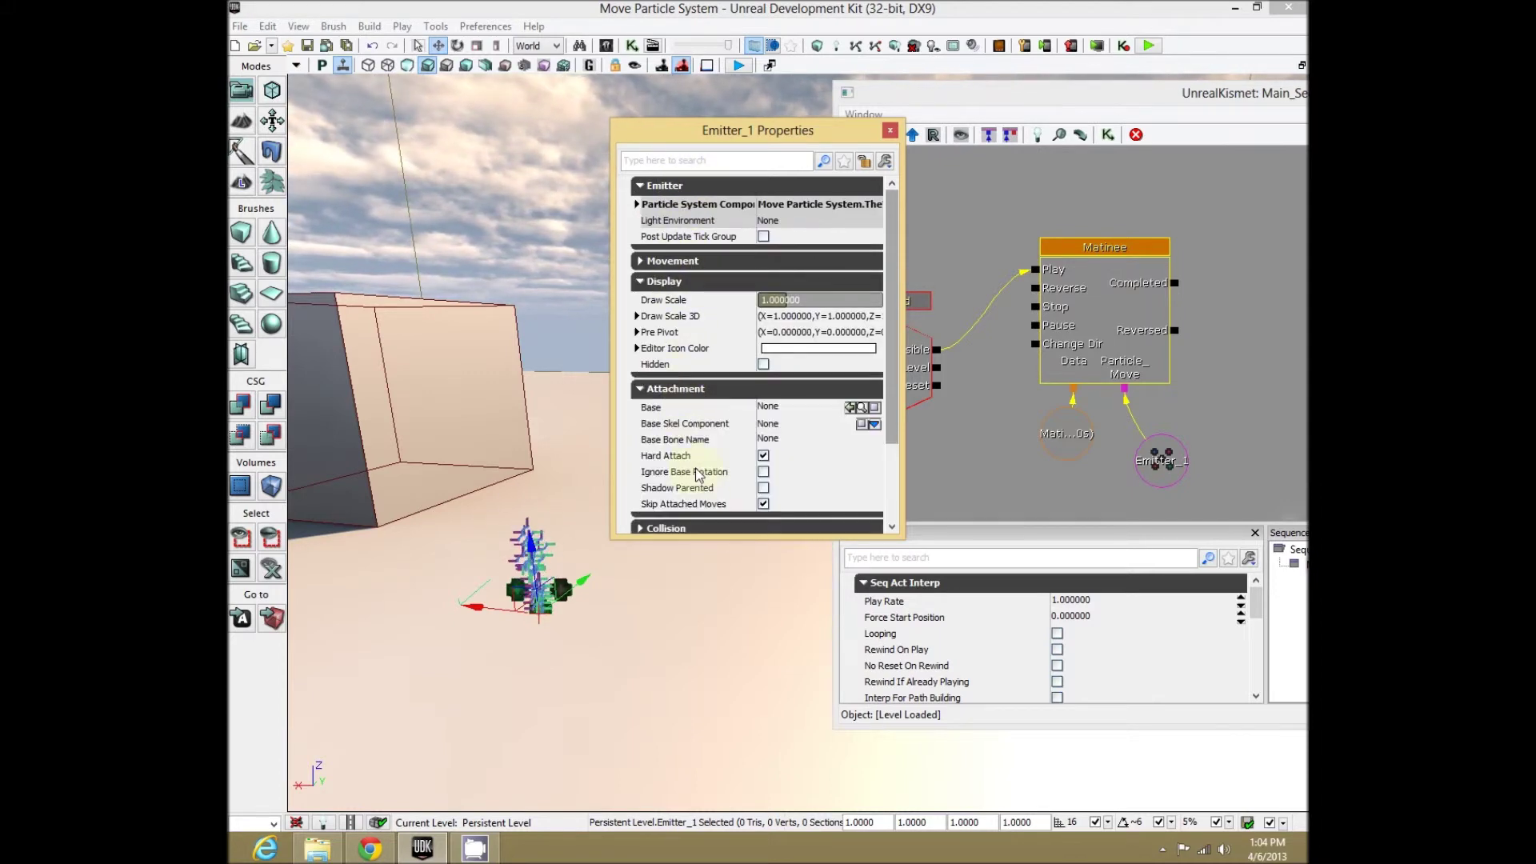
Scroll down and expand the Collision, Advanced, Debug, Object and Mobile categories
scroll(700, 480, down, 1)
click(699, 494)
scroll(697, 480, down, 5)
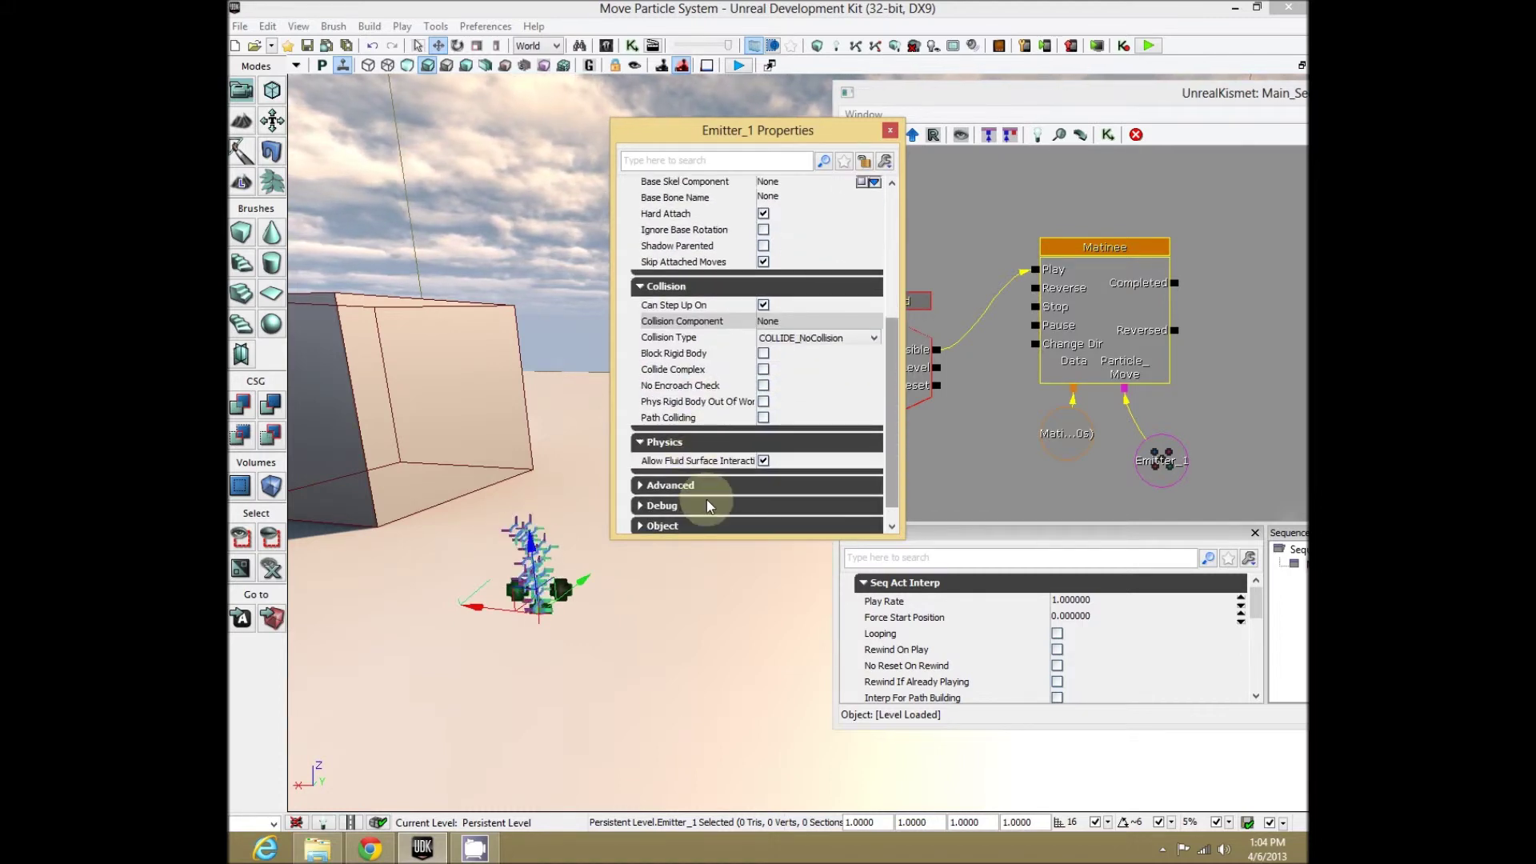
click(696, 463)
scroll(696, 470, down, 1)
click(696, 486)
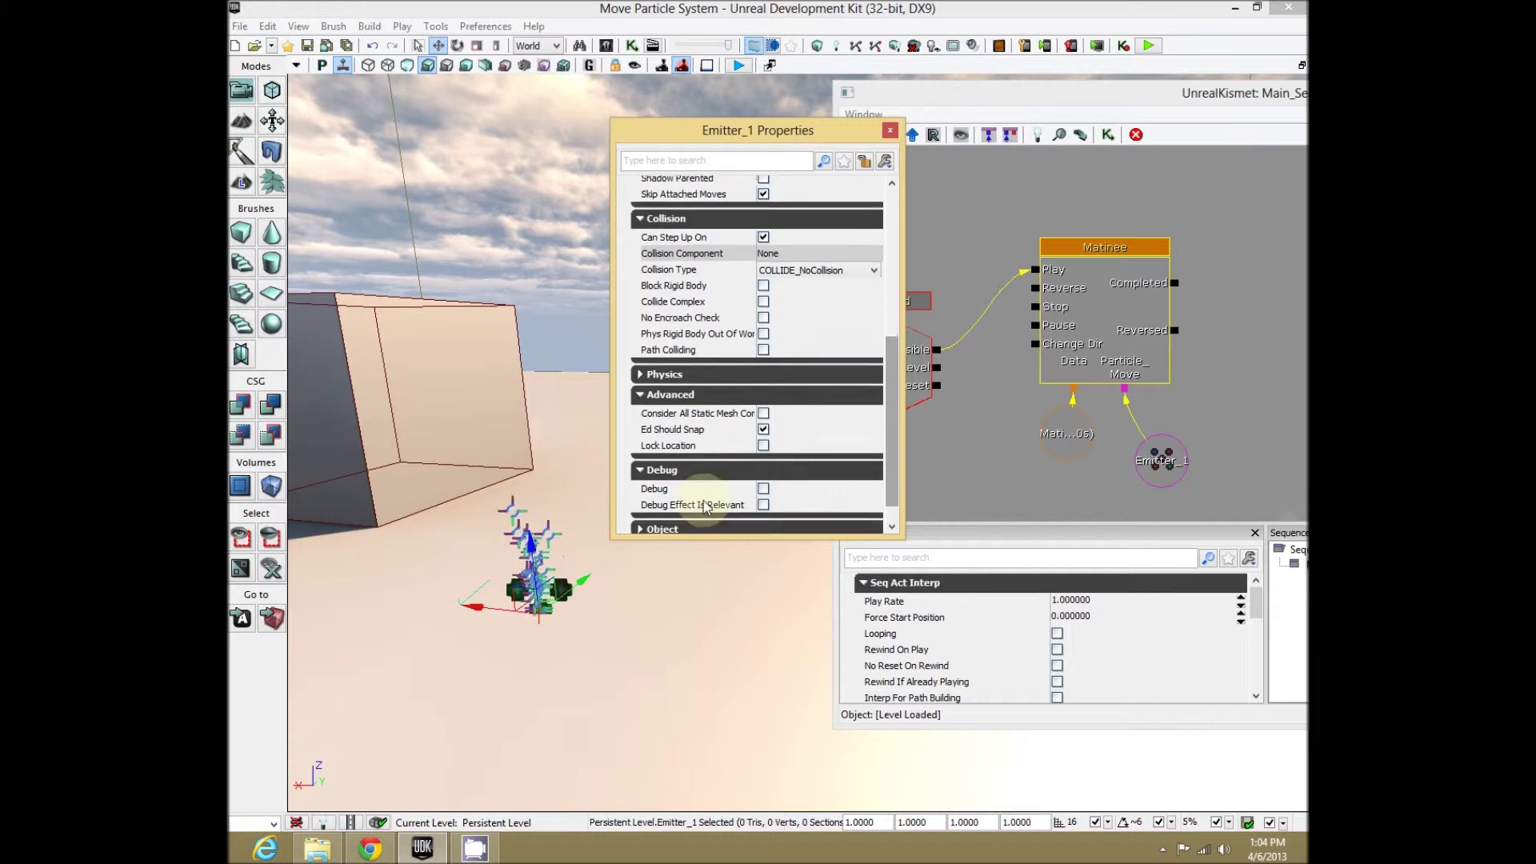
scroll(696, 500, down, 1)
click(700, 512)
scroll(702, 523, down, 2)
click(701, 524)
scroll(704, 480, up, 12)
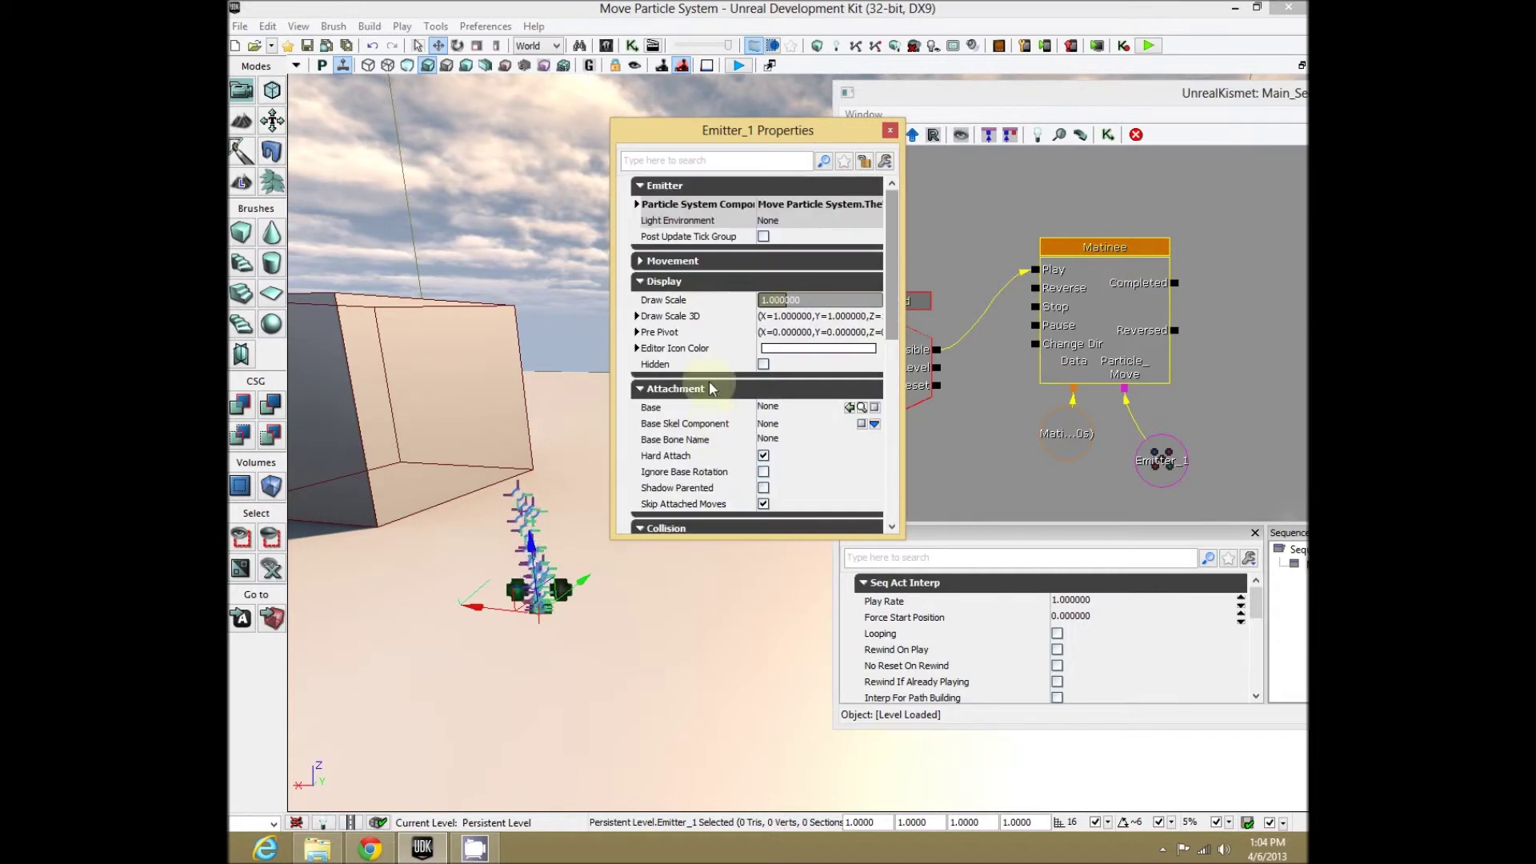
Show the Movement category with Physics, collapse the other categories, and close the window
click(711, 263)
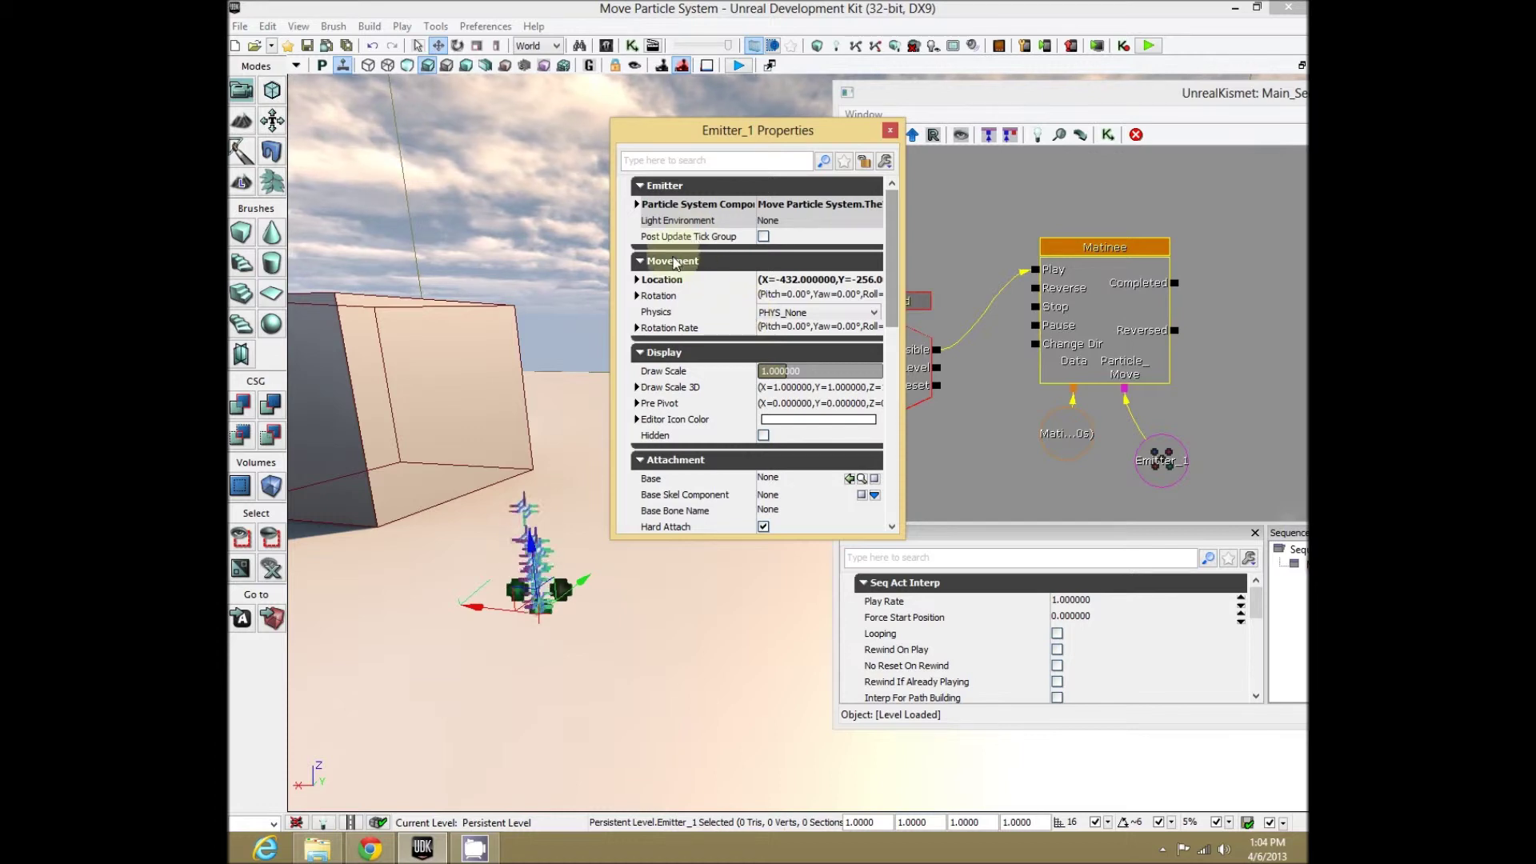
click(672, 353)
click(678, 373)
click(681, 400)
click(689, 433)
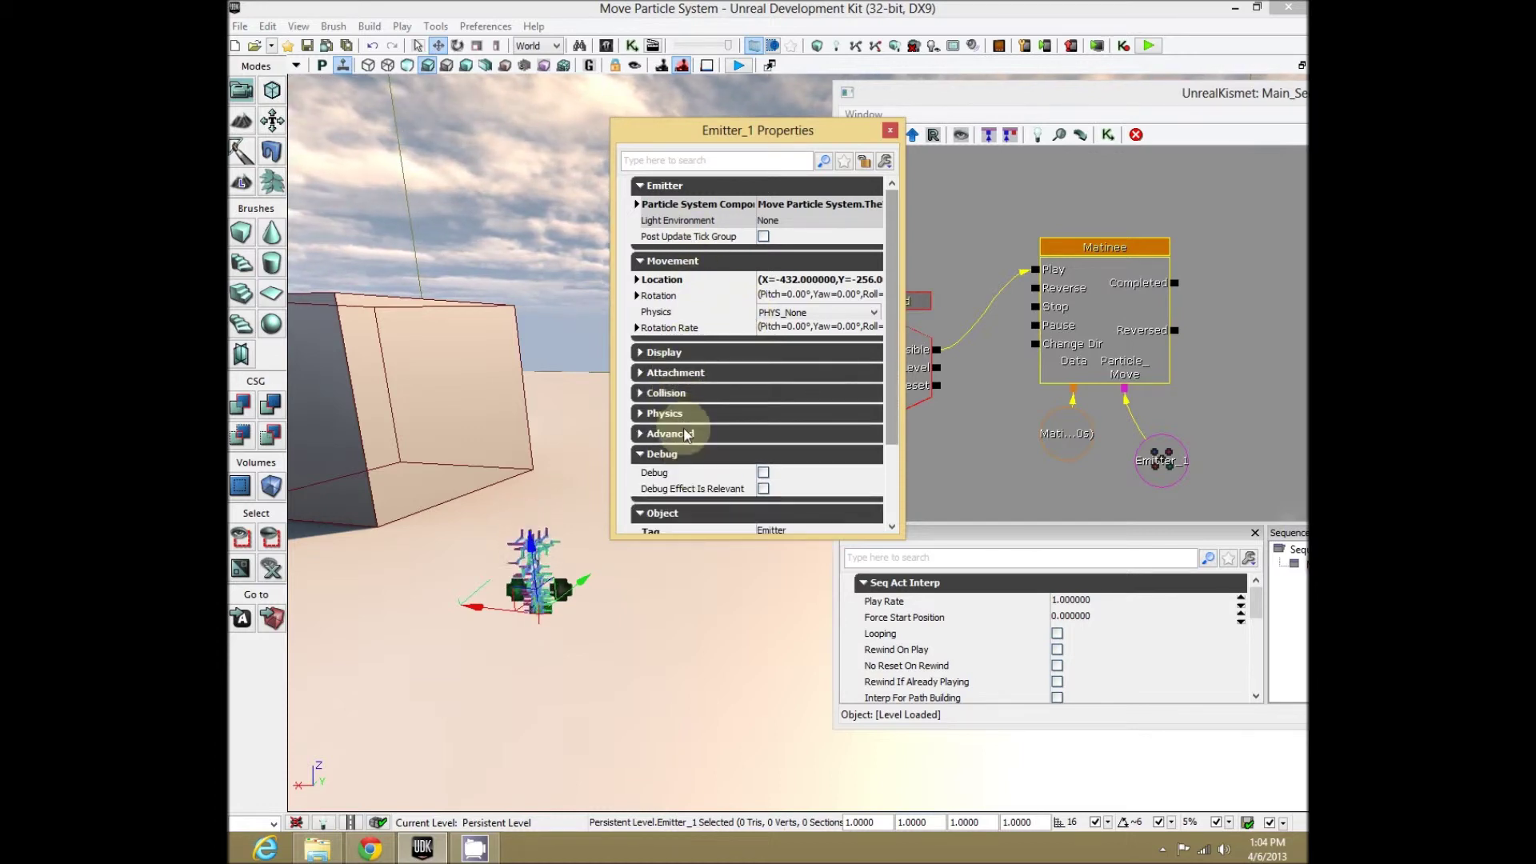
click(692, 457)
click(695, 477)
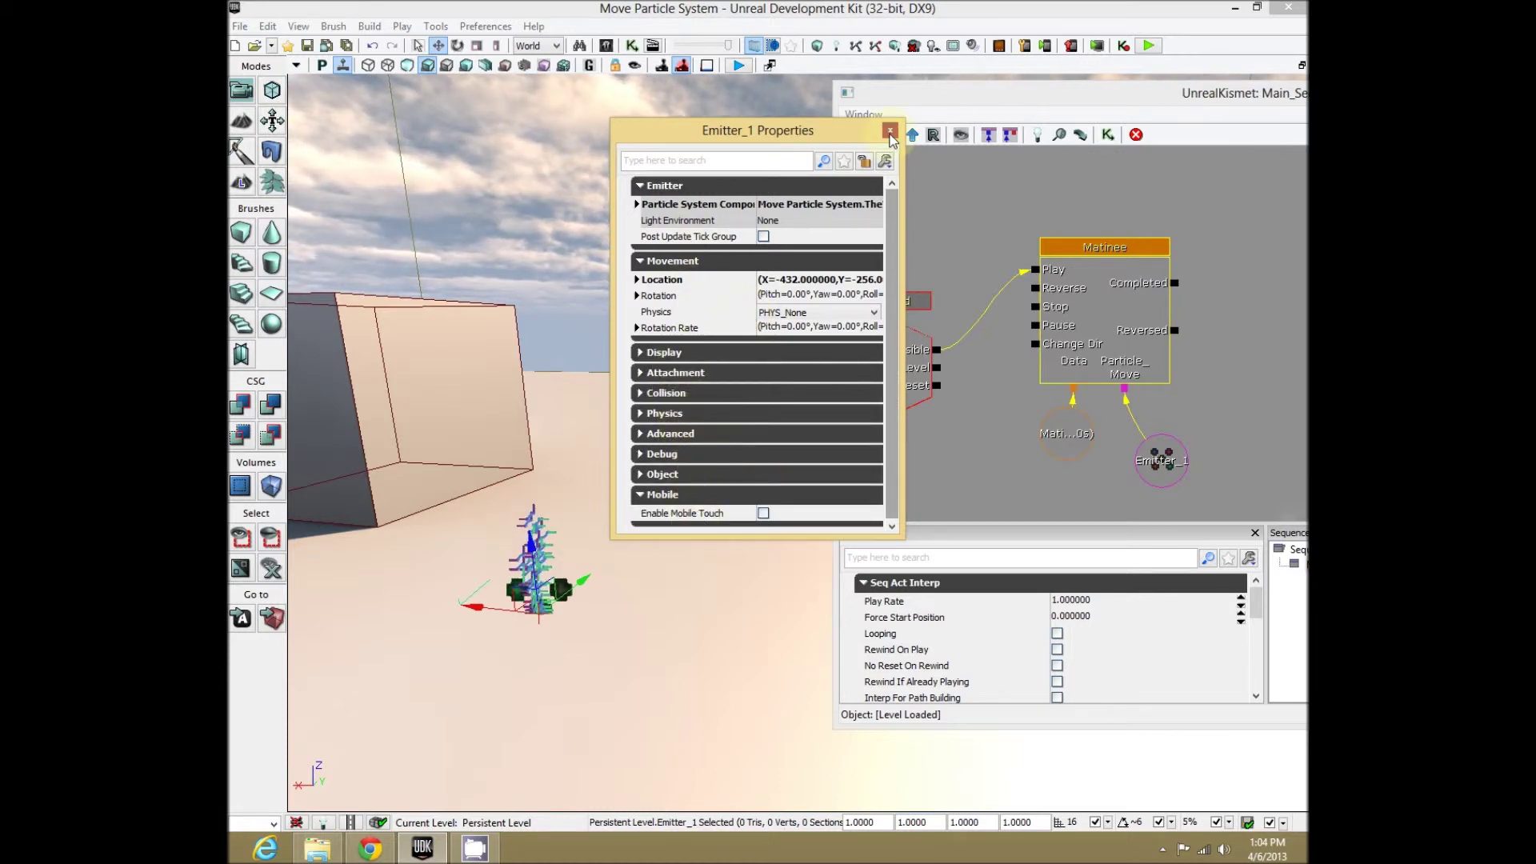
click(890, 130)
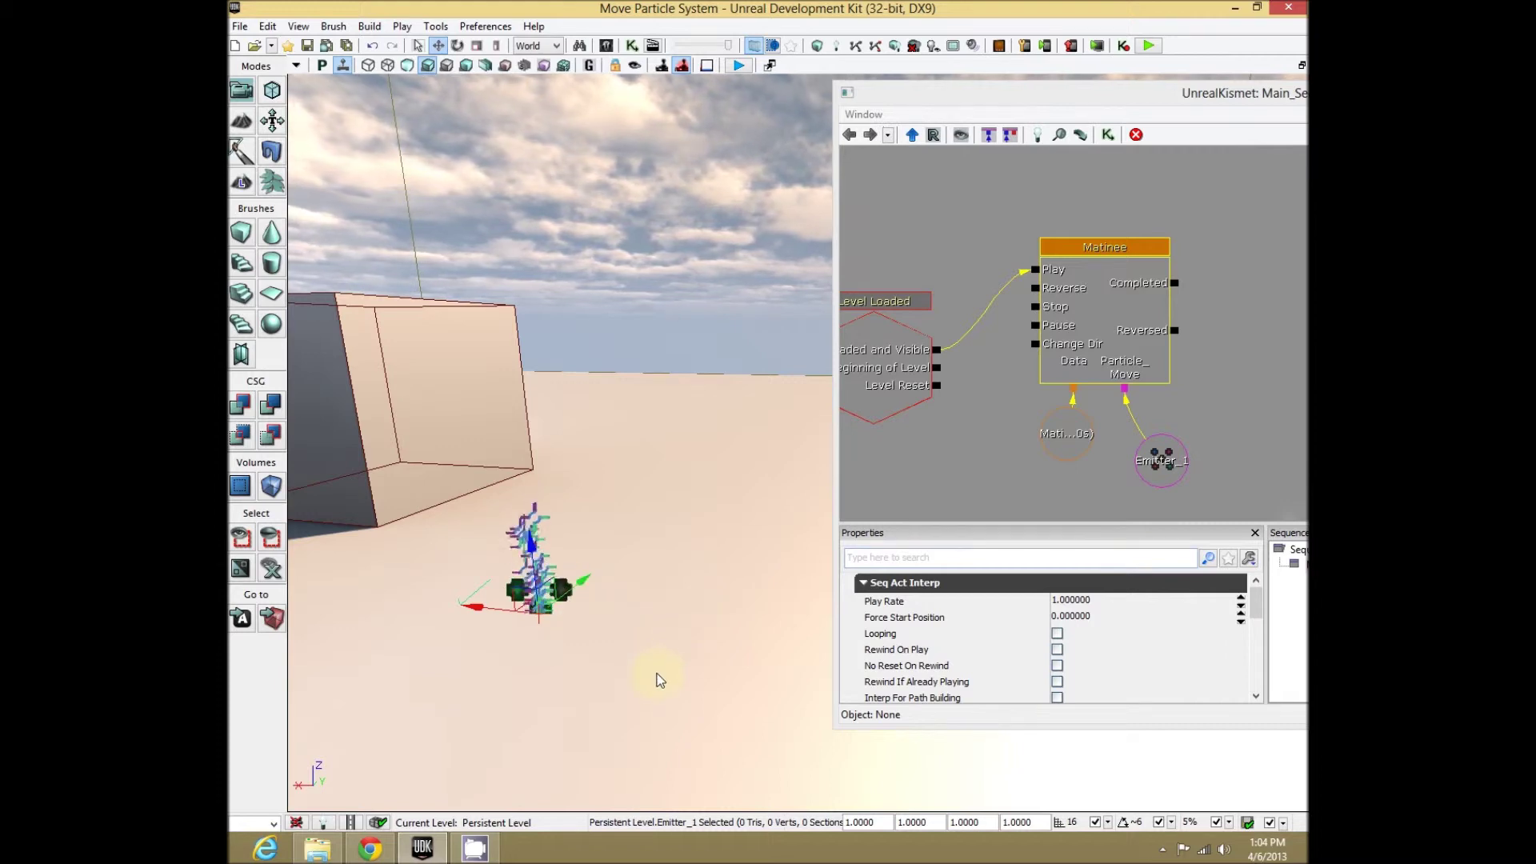
Open Emitter Properties and set Movement > Physics from PHYS_None to PHYS_Interpolating
right_click(562, 591)
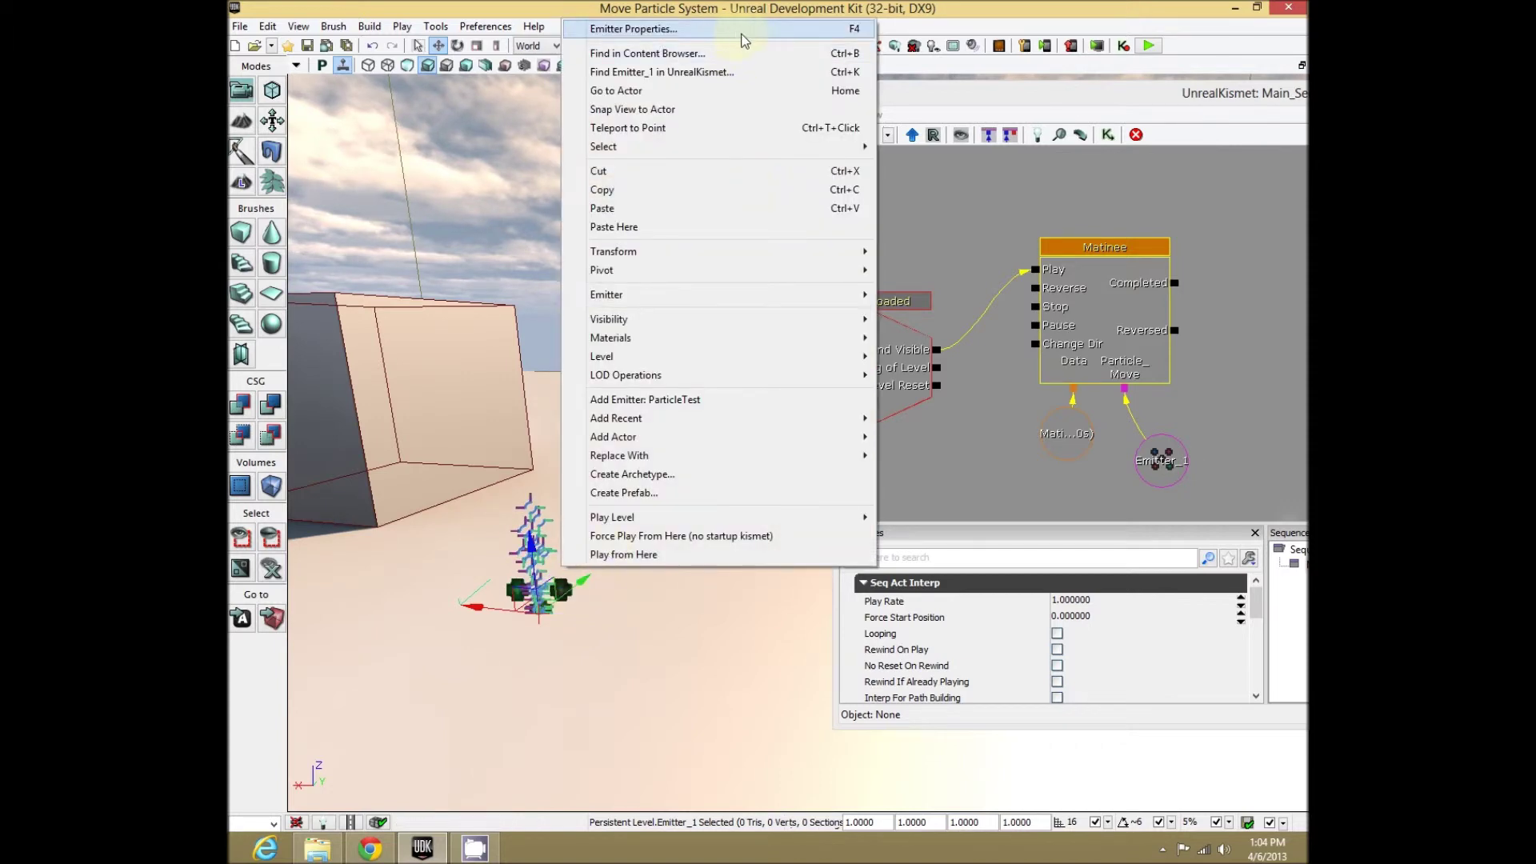
click(855, 30)
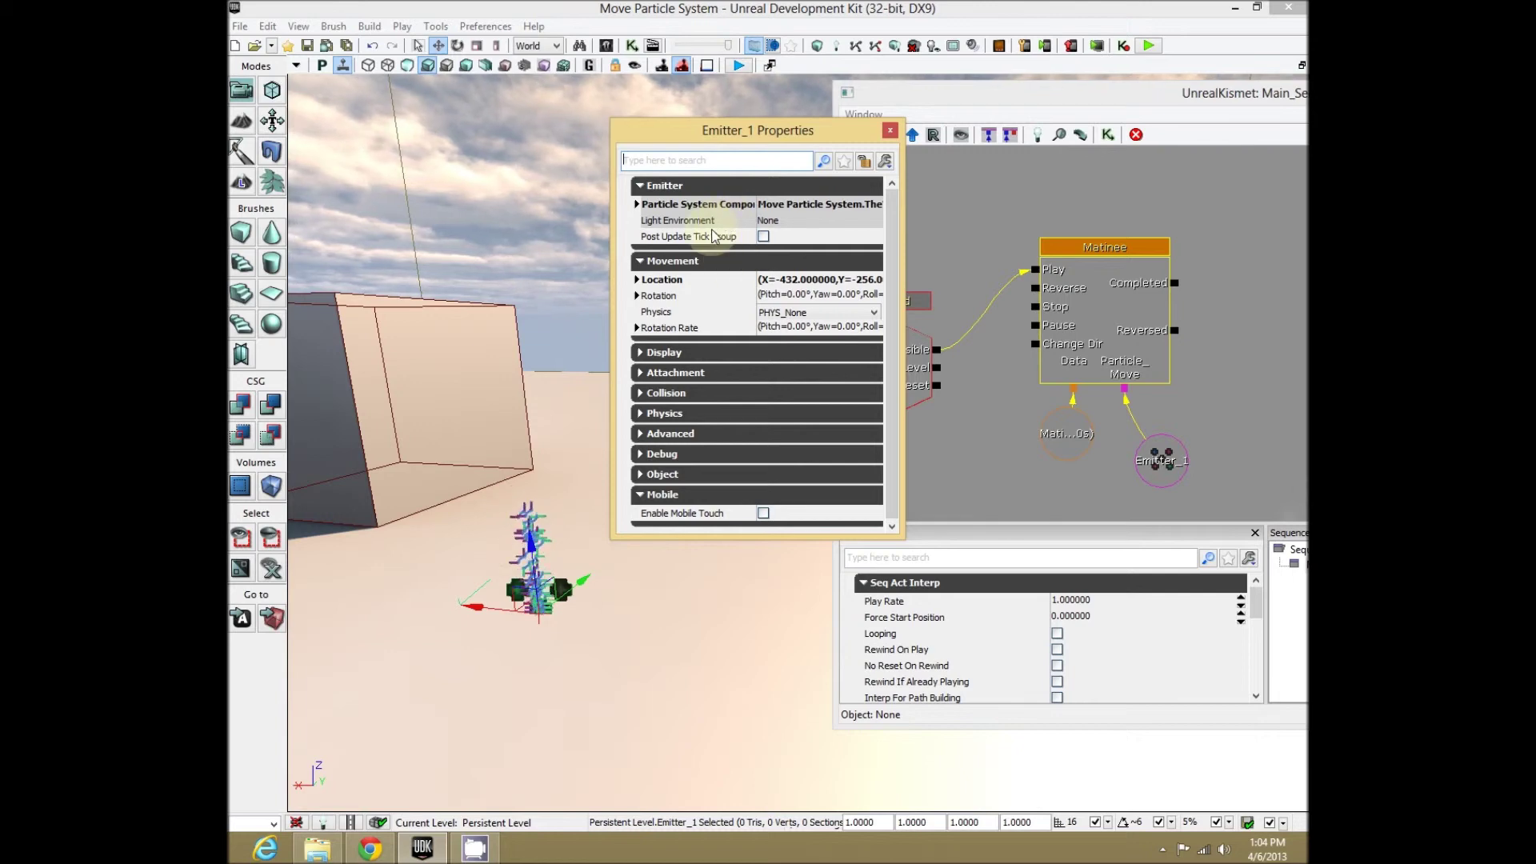
click(663, 185)
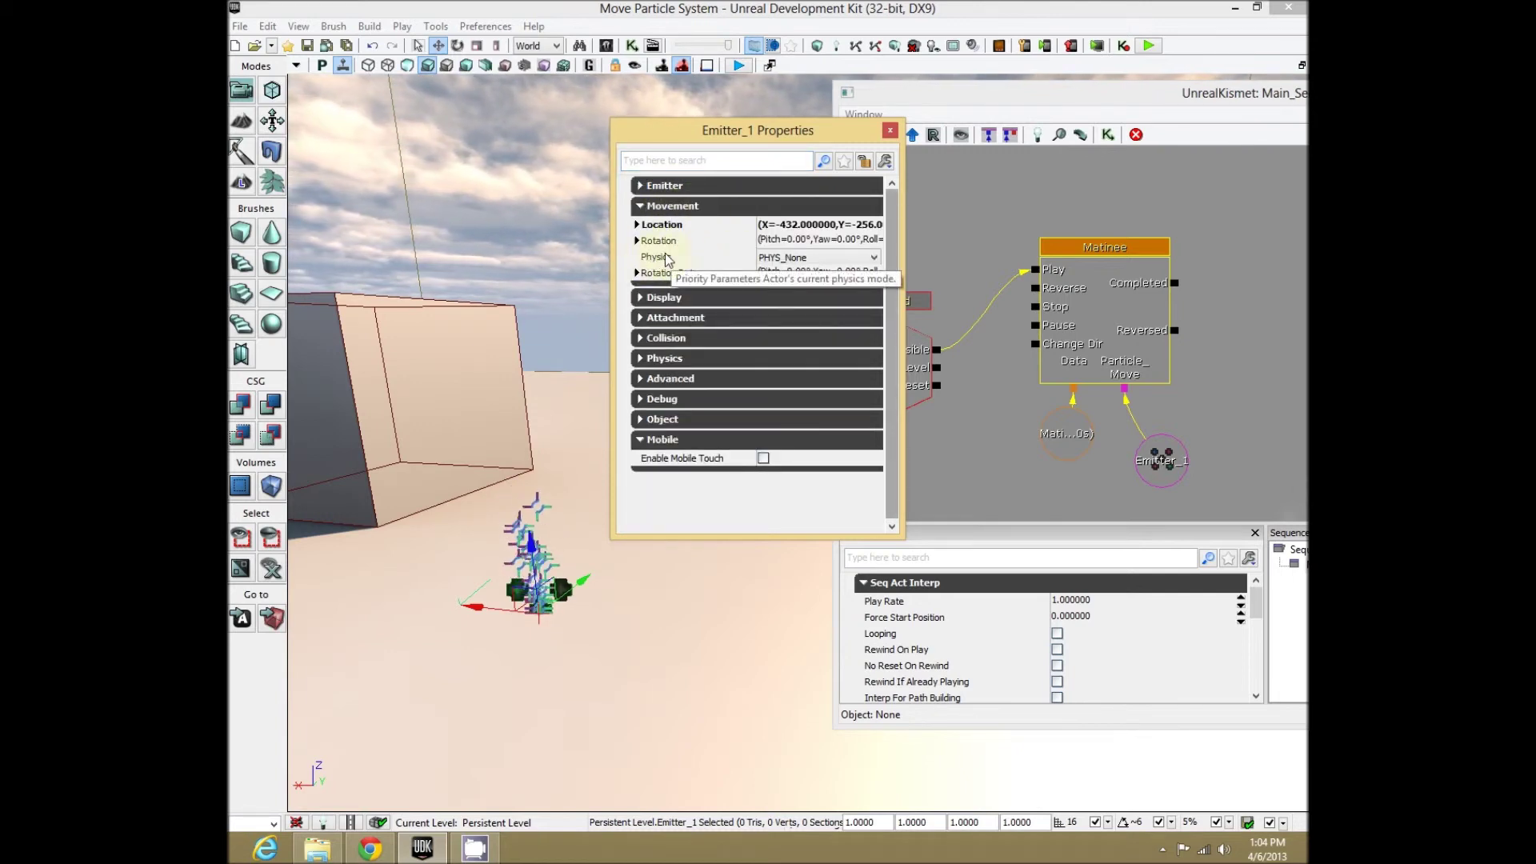
click(792, 257)
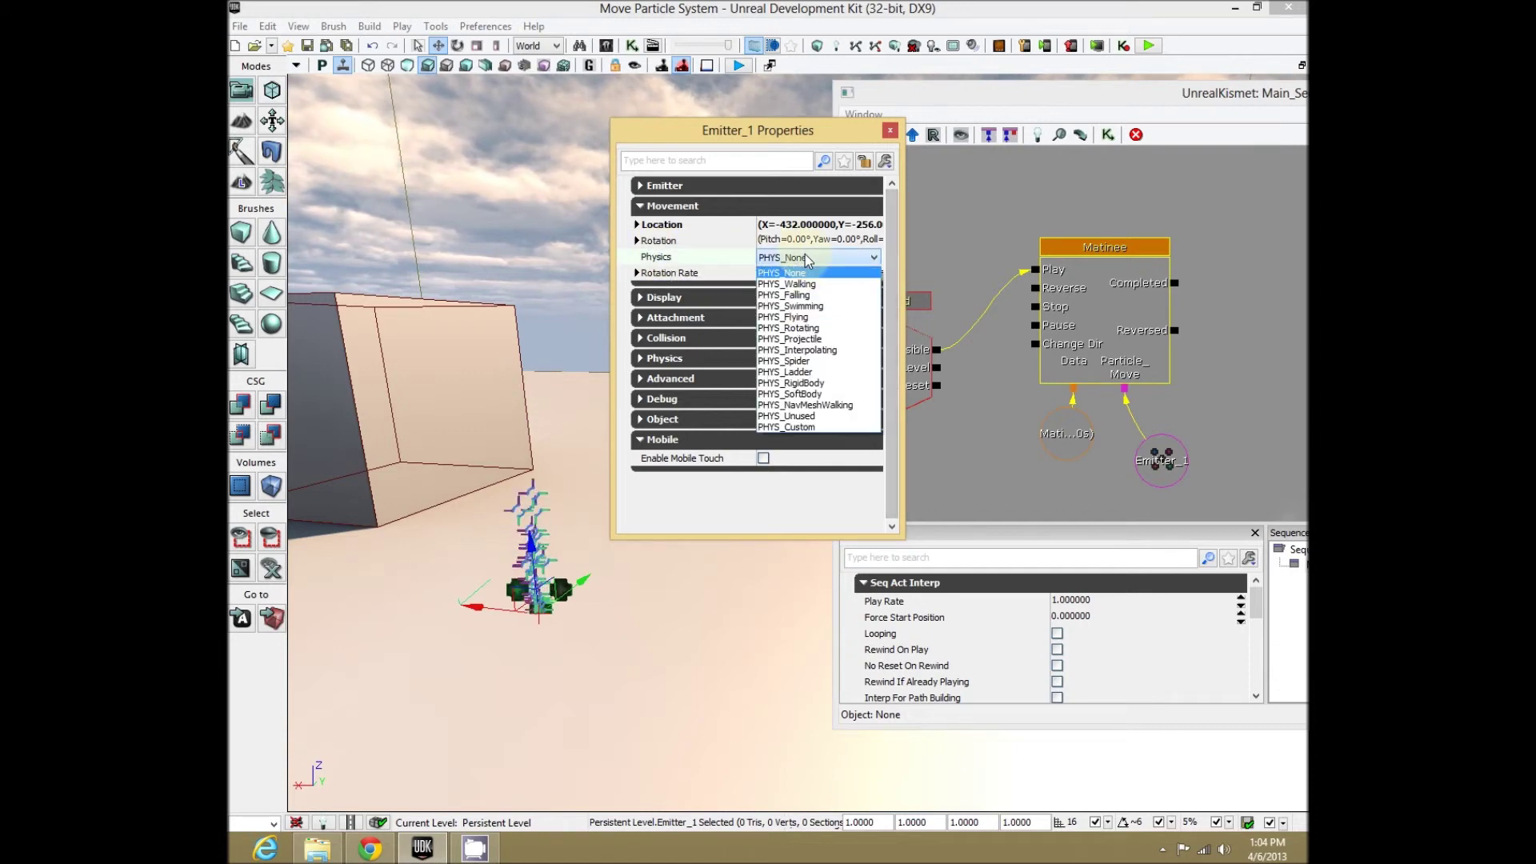
click(794, 350)
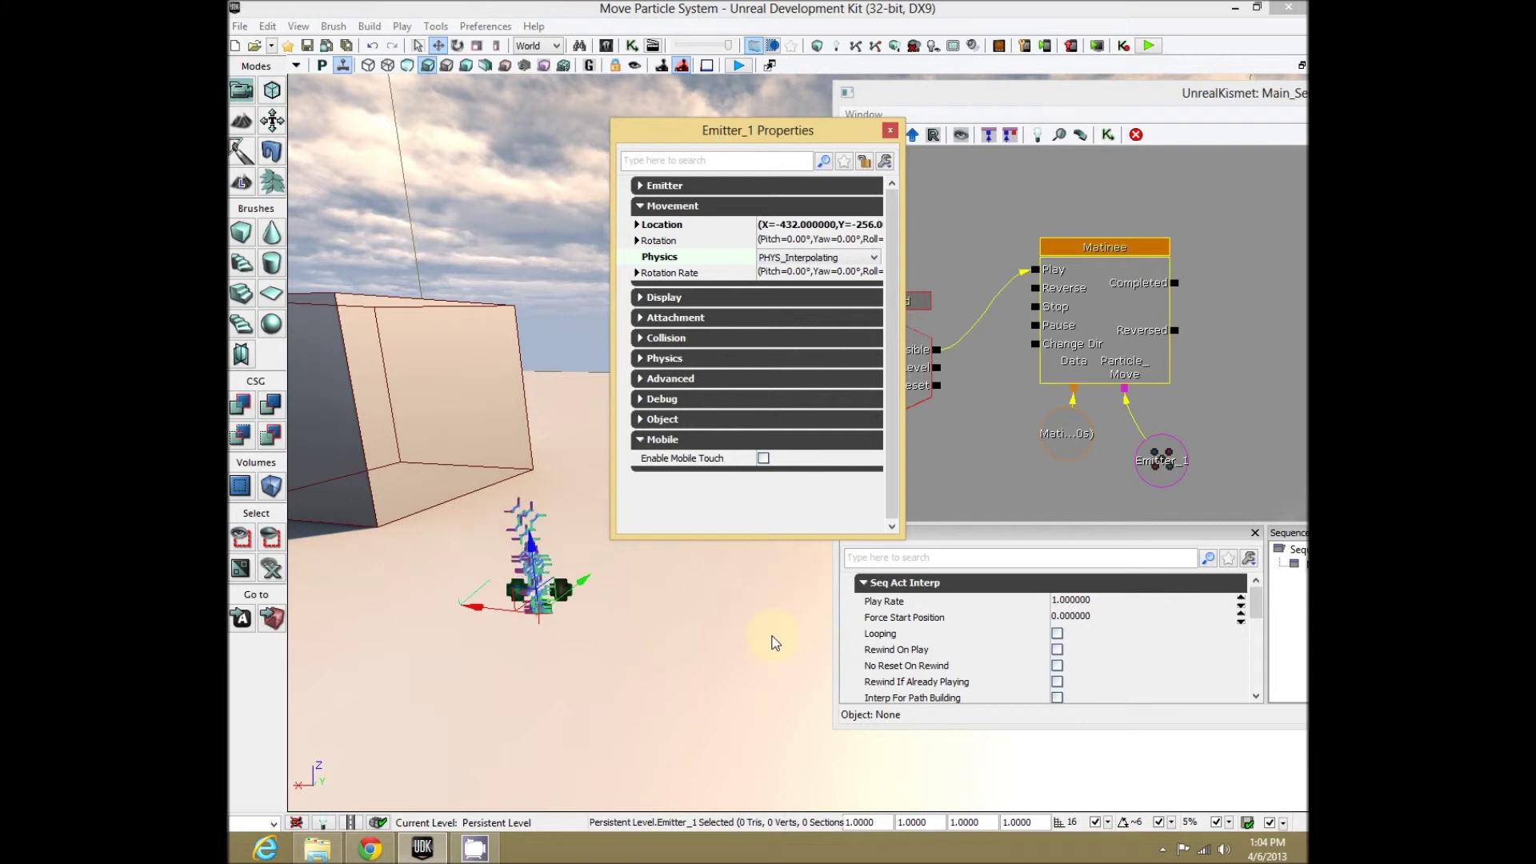
Play the level from a floor spot to test the emitter, then stop the preview
right_click(609, 729)
click(652, 714)
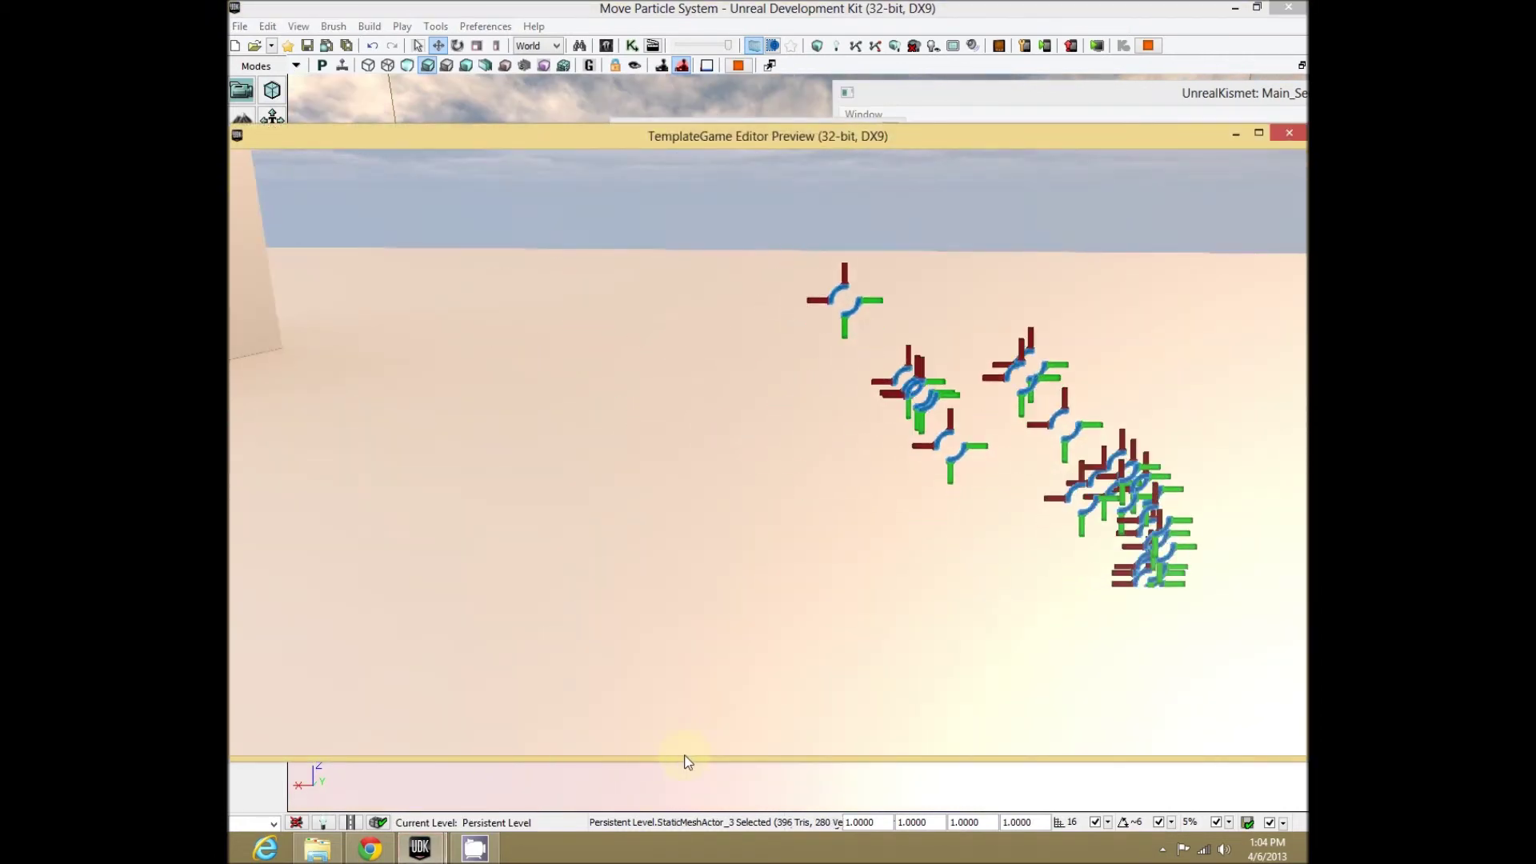
mouse_move(589, 744)
mouse_move(756, 750)
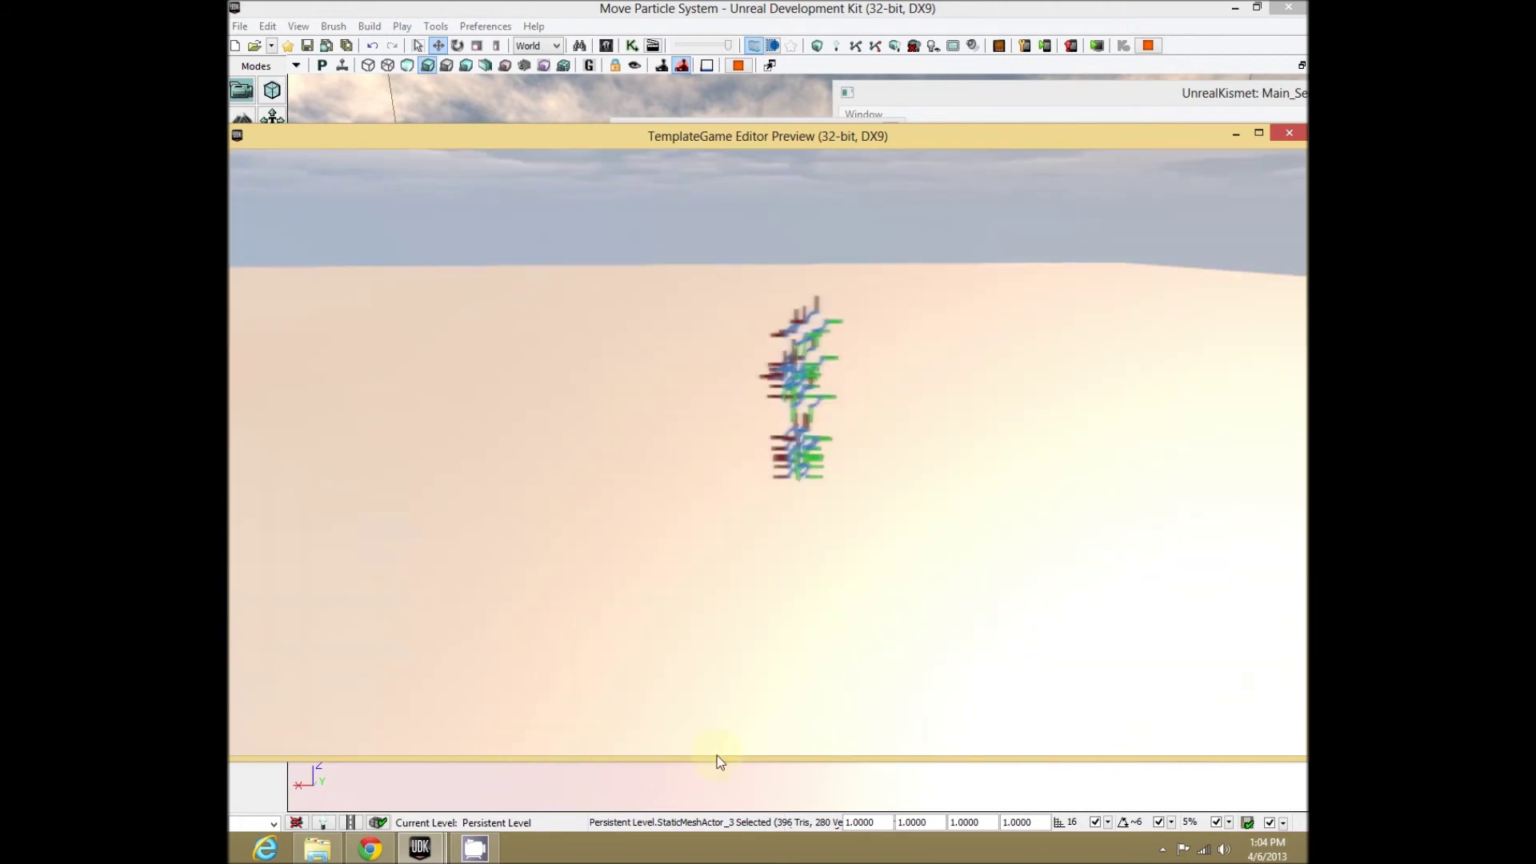
key(Escape)
Link the Matinee's Completed output to Reverse and Reversed output back to Play
drag(1177, 284, 1029, 284)
drag(1176, 329, 1034, 271)
click(895, 486)
Start another Play From Here test of the looping Matinee
click(602, 688)
right_click(601, 688)
click(640, 631)
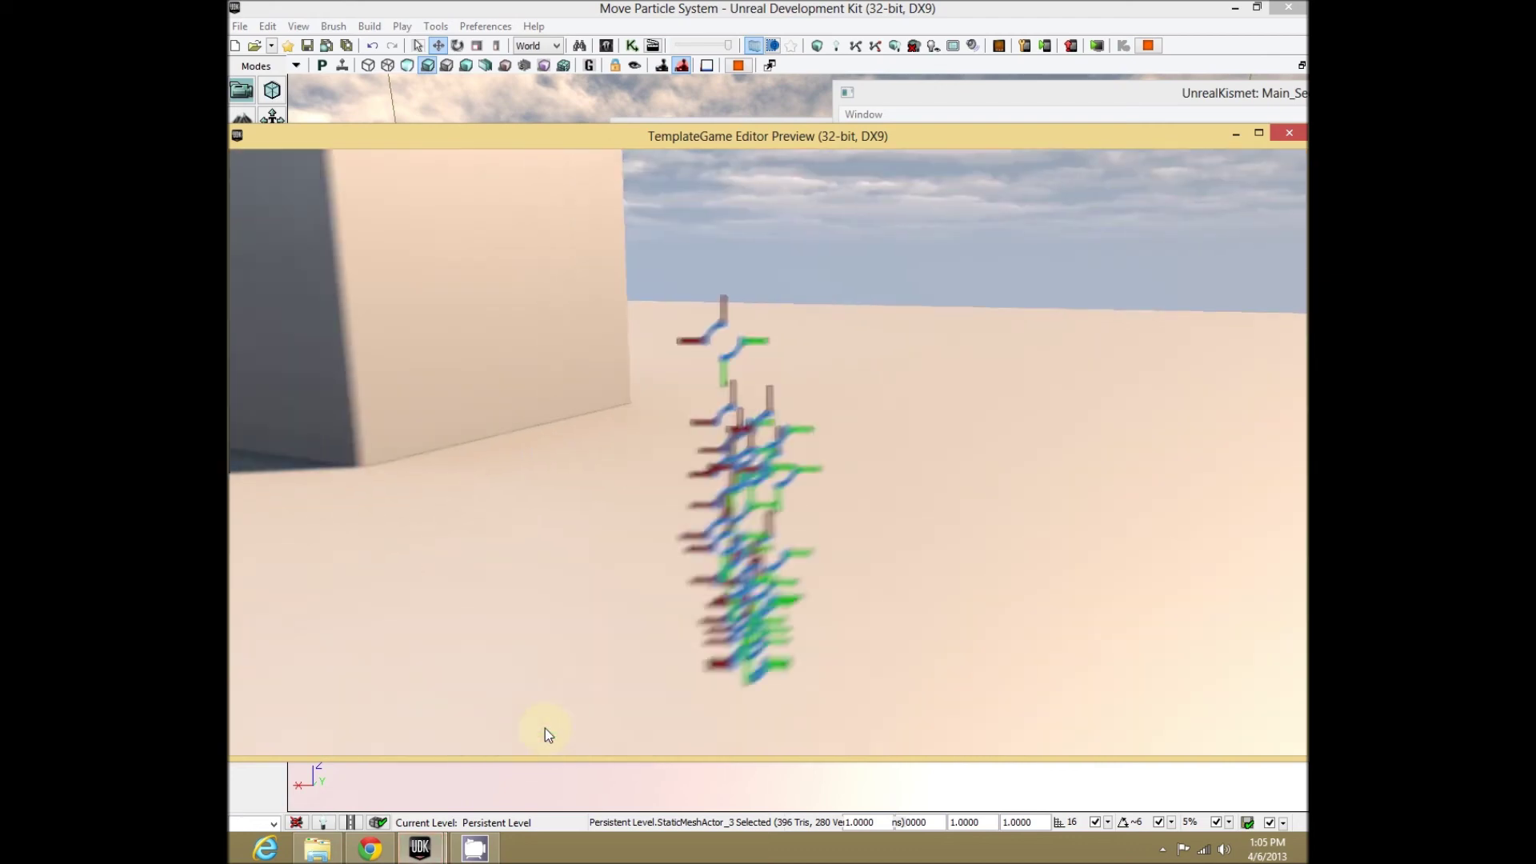
Run Force Play From Here without startup Kismet, look around, exit, then select Emitter_1
key(Escape)
right_click(636, 710)
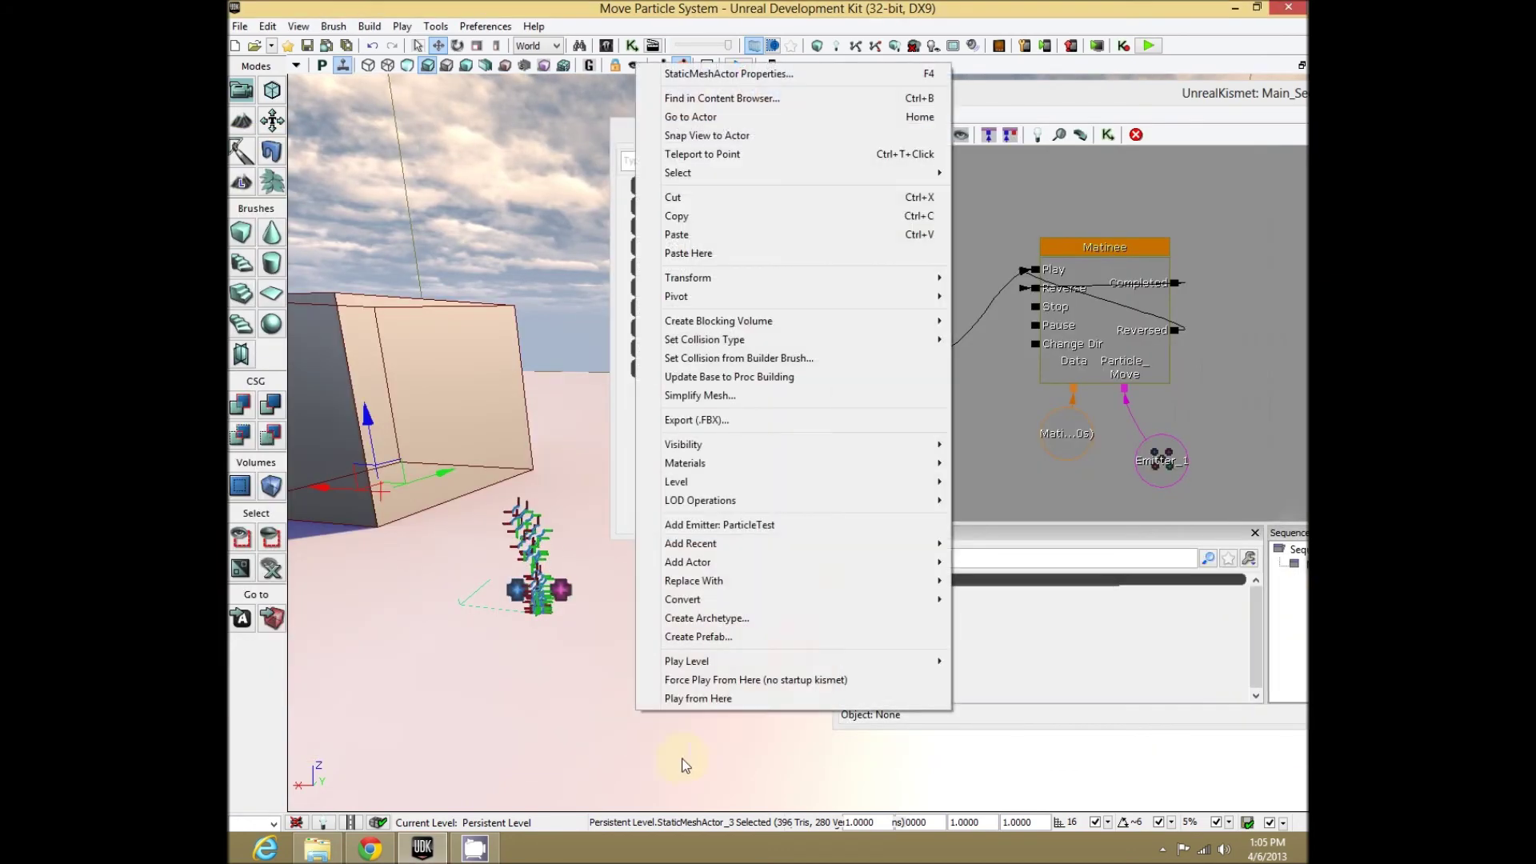
click(772, 686)
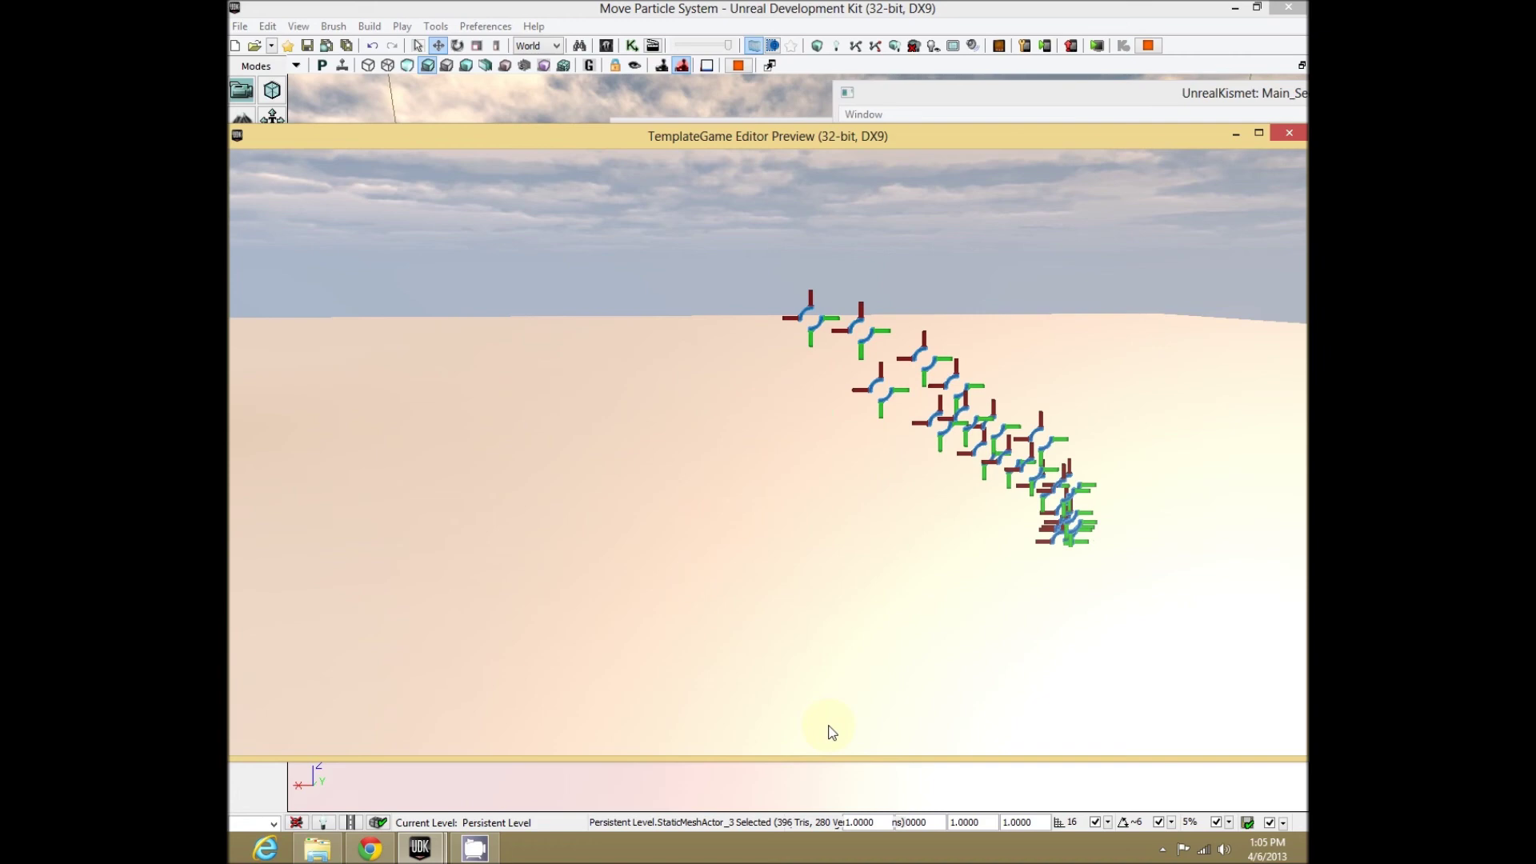
key(Left)
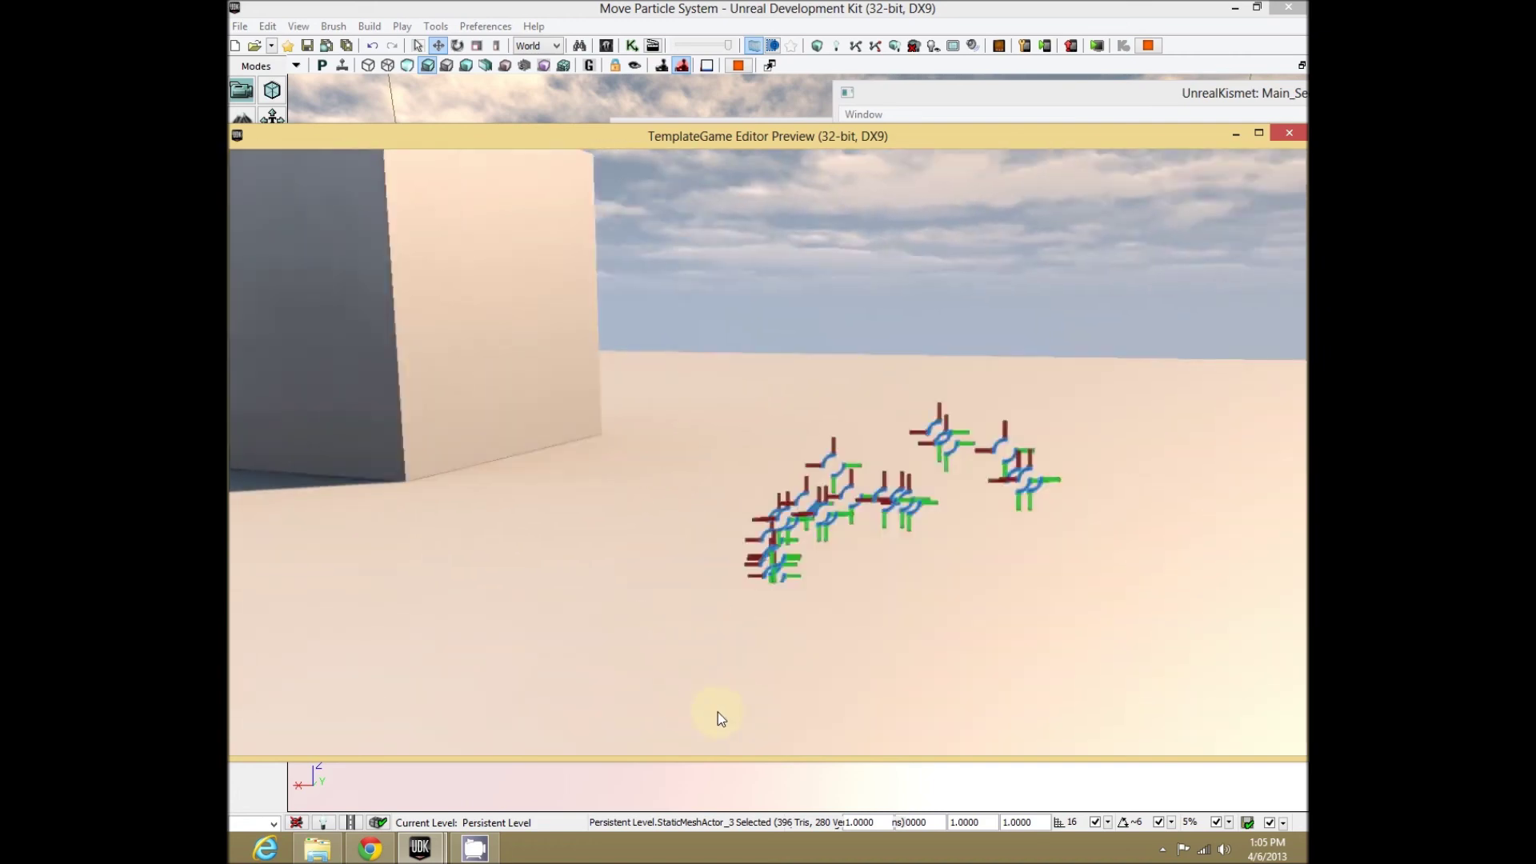
key(Left)
key(Right)
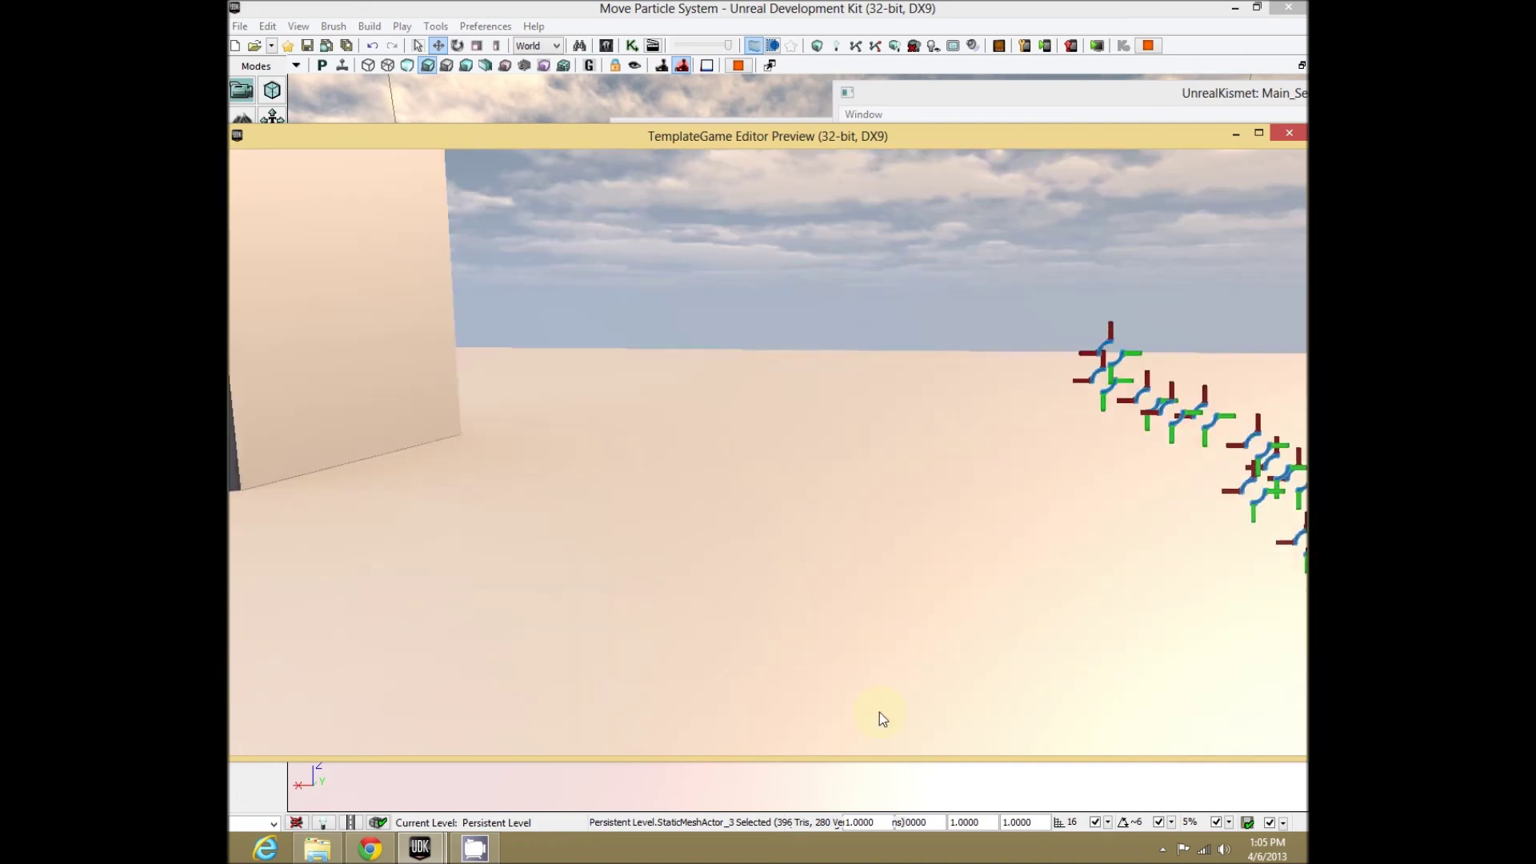
key(Escape)
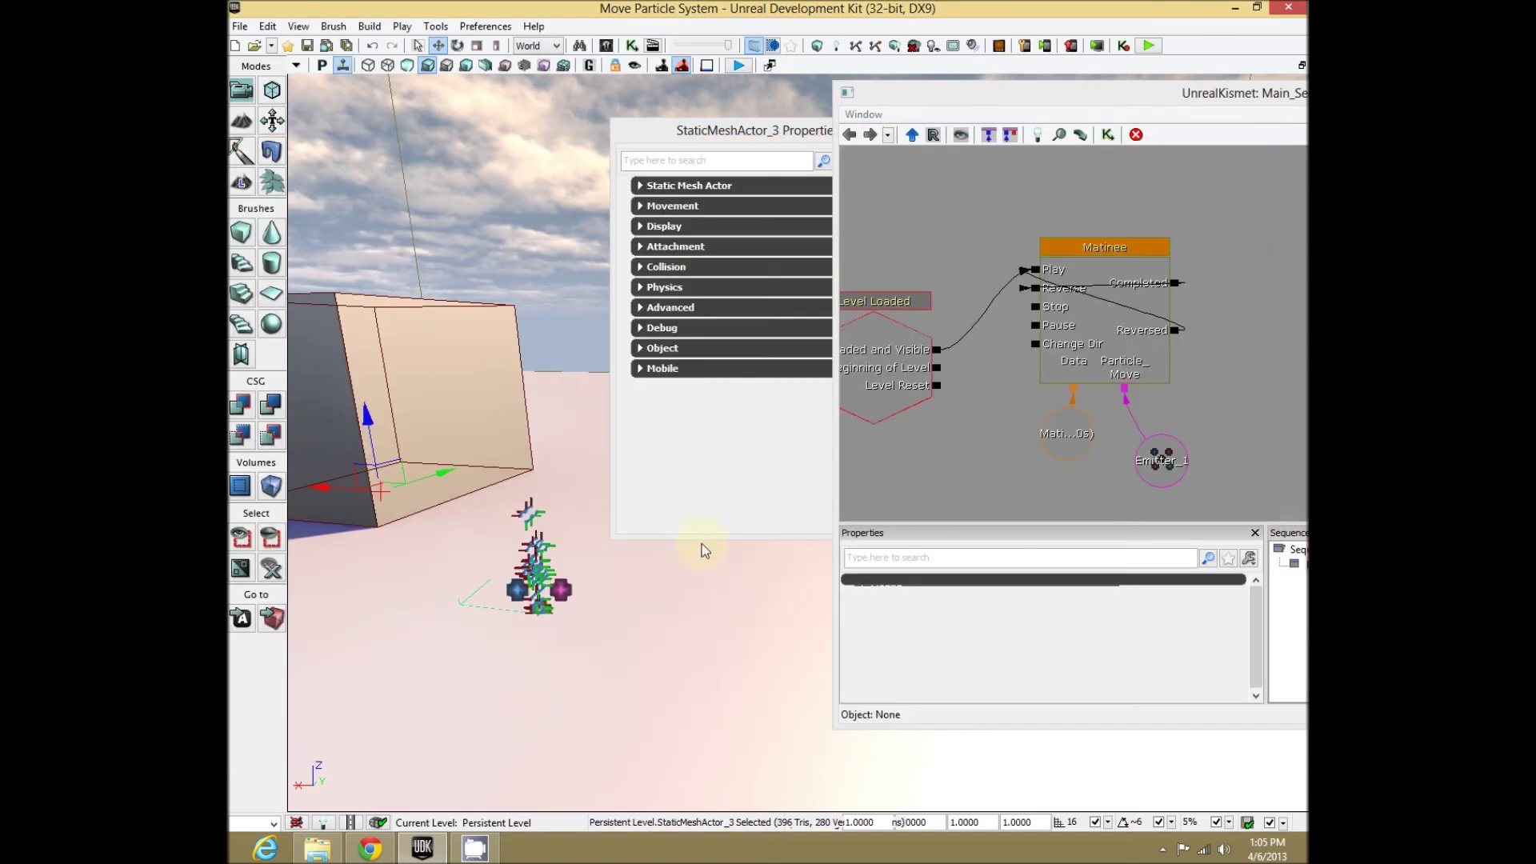
click(560, 578)
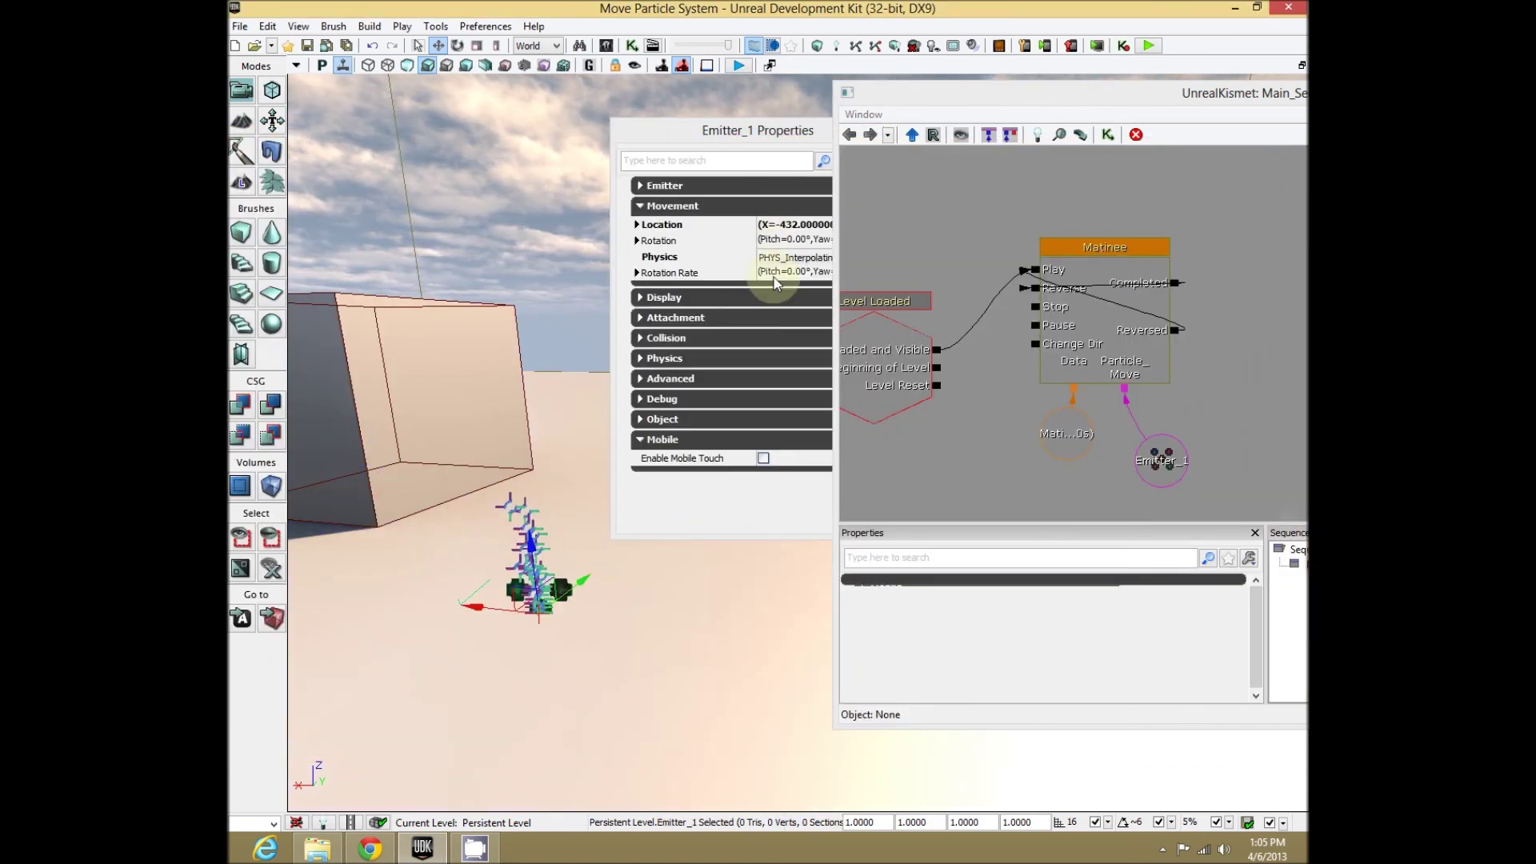